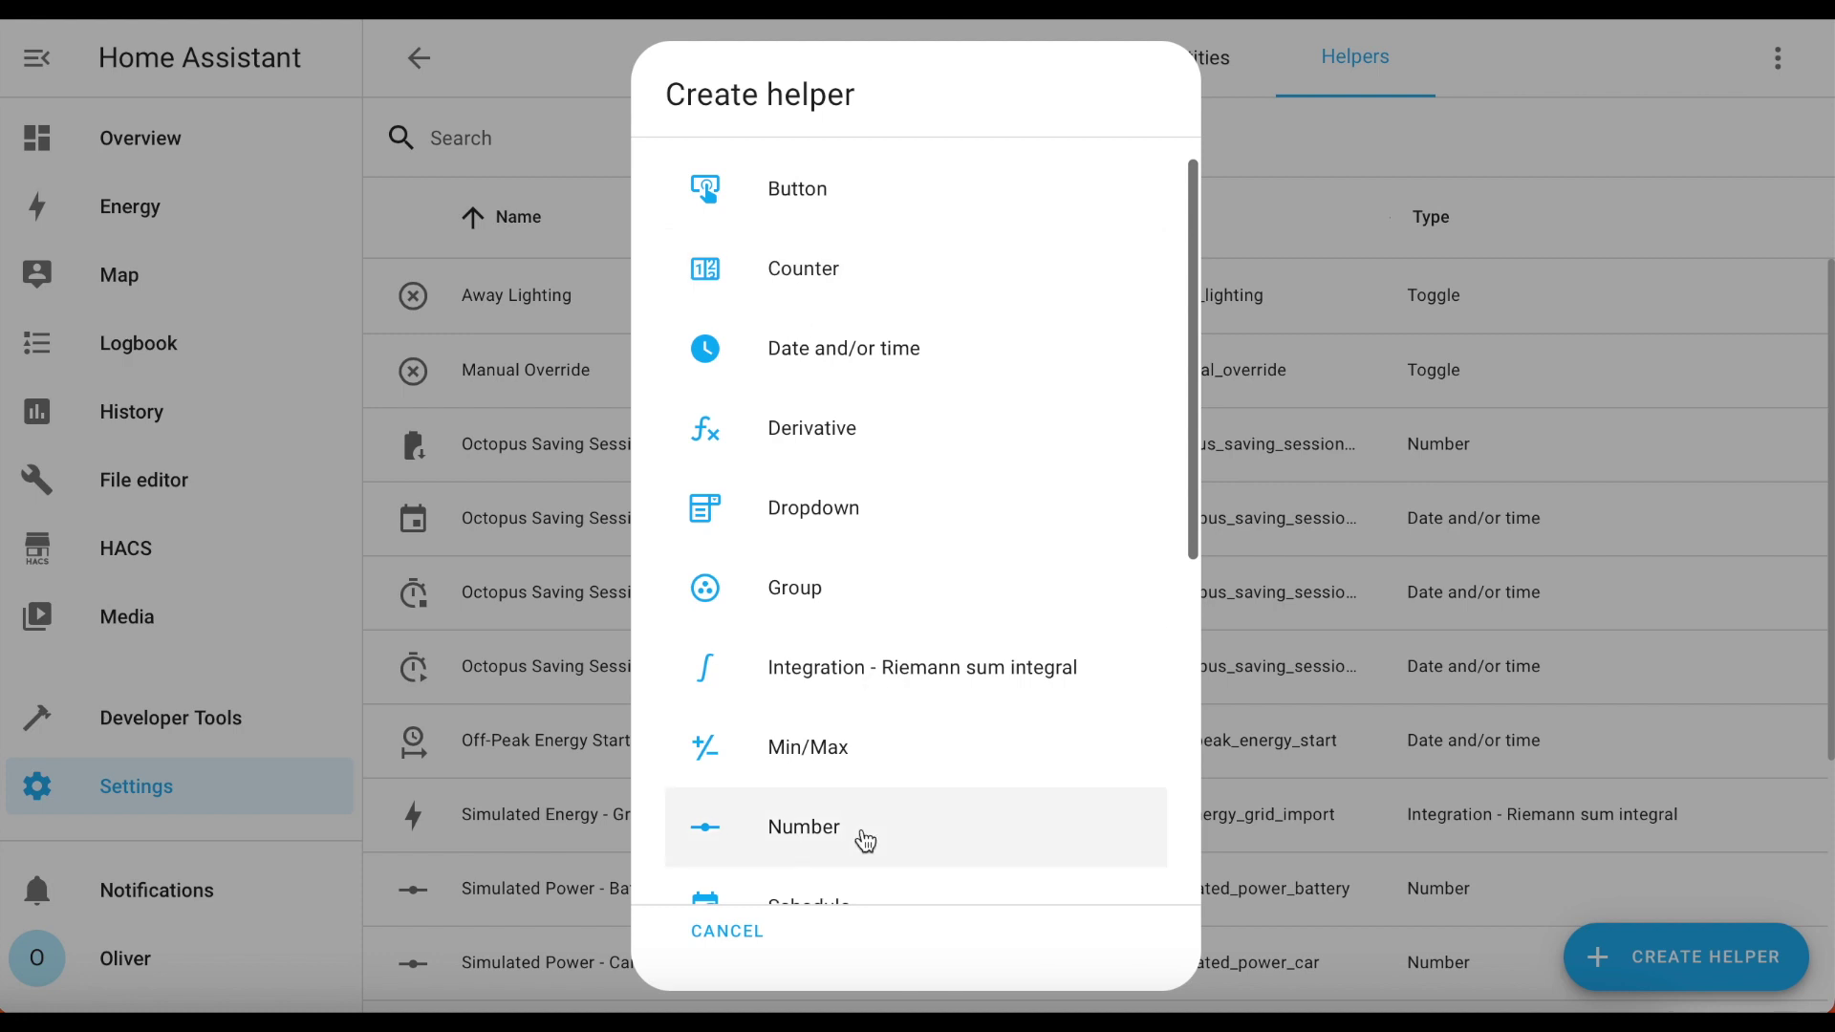
# - Start a Date and/or time helper and name it "Off-Peak Energy End"
pyautogui.click(865, 352)
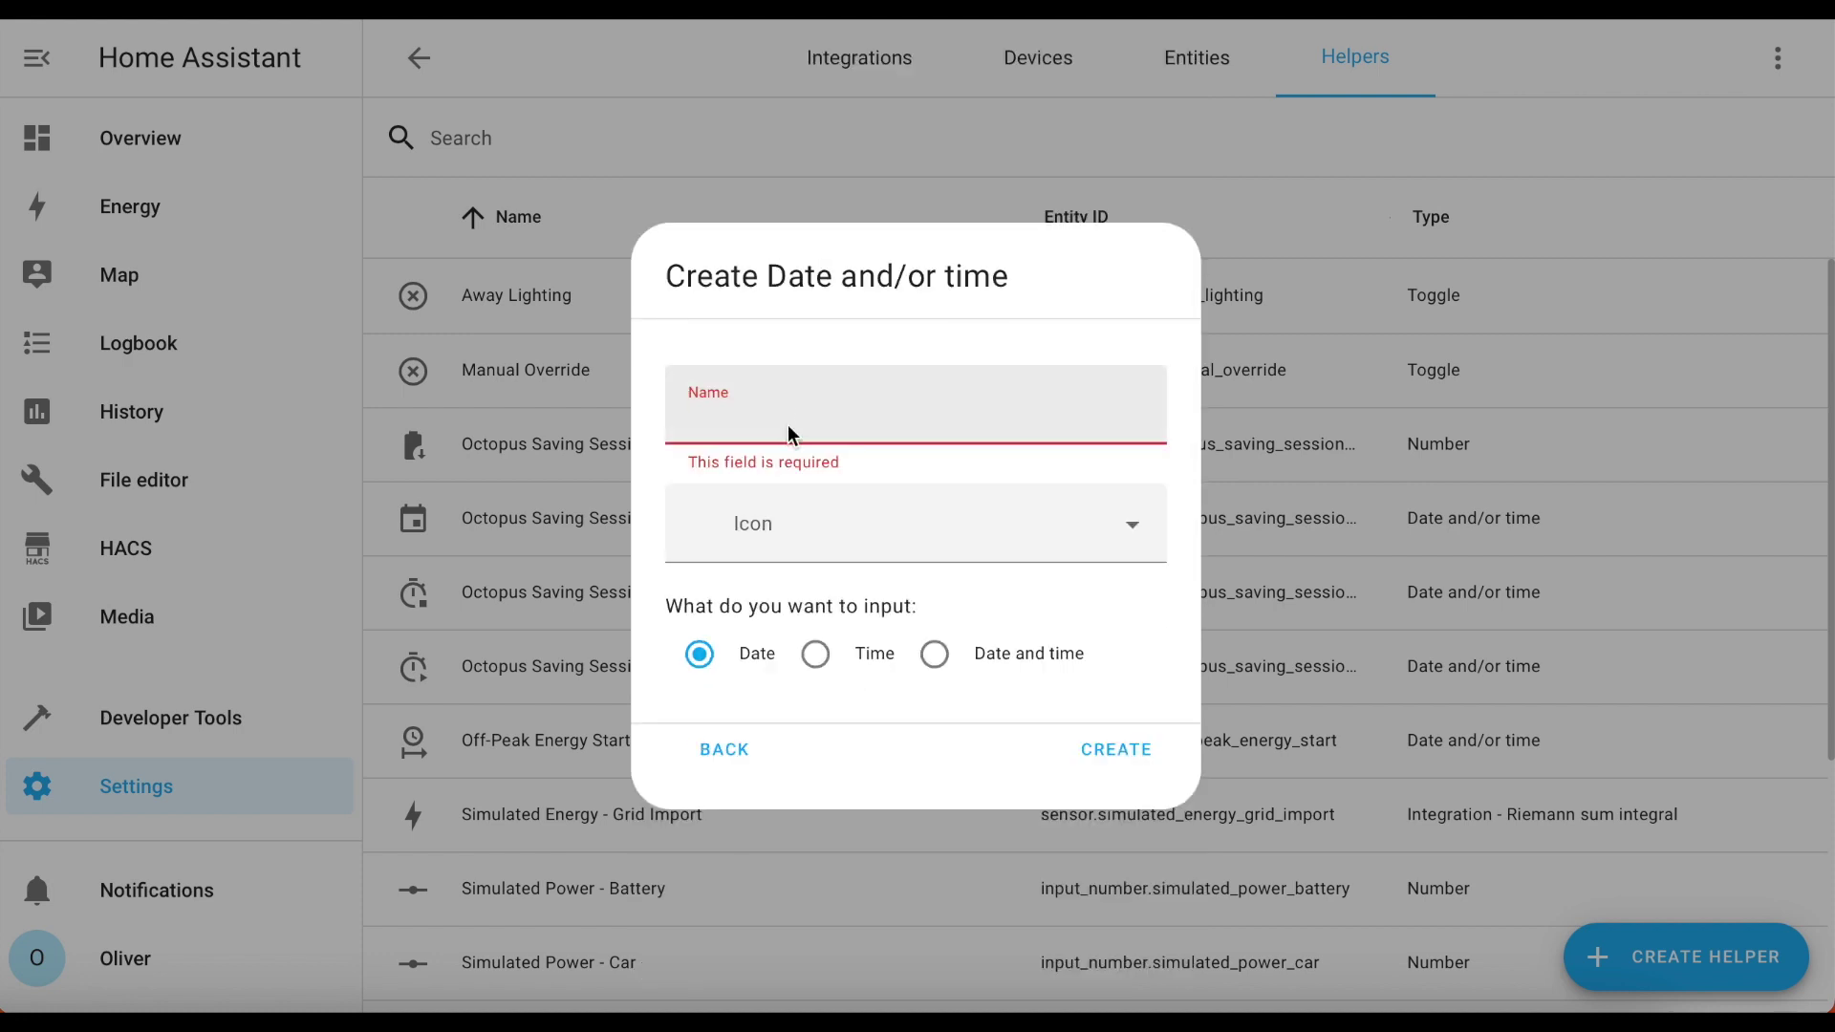
pyautogui.write('Off-Peak Energy Start')
pyautogui.press('BackSpace')
pyautogui.press('BackSpace')
pyautogui.press('BackSpace')
pyautogui.press('BackSpace')
pyautogui.press('BackSpace')
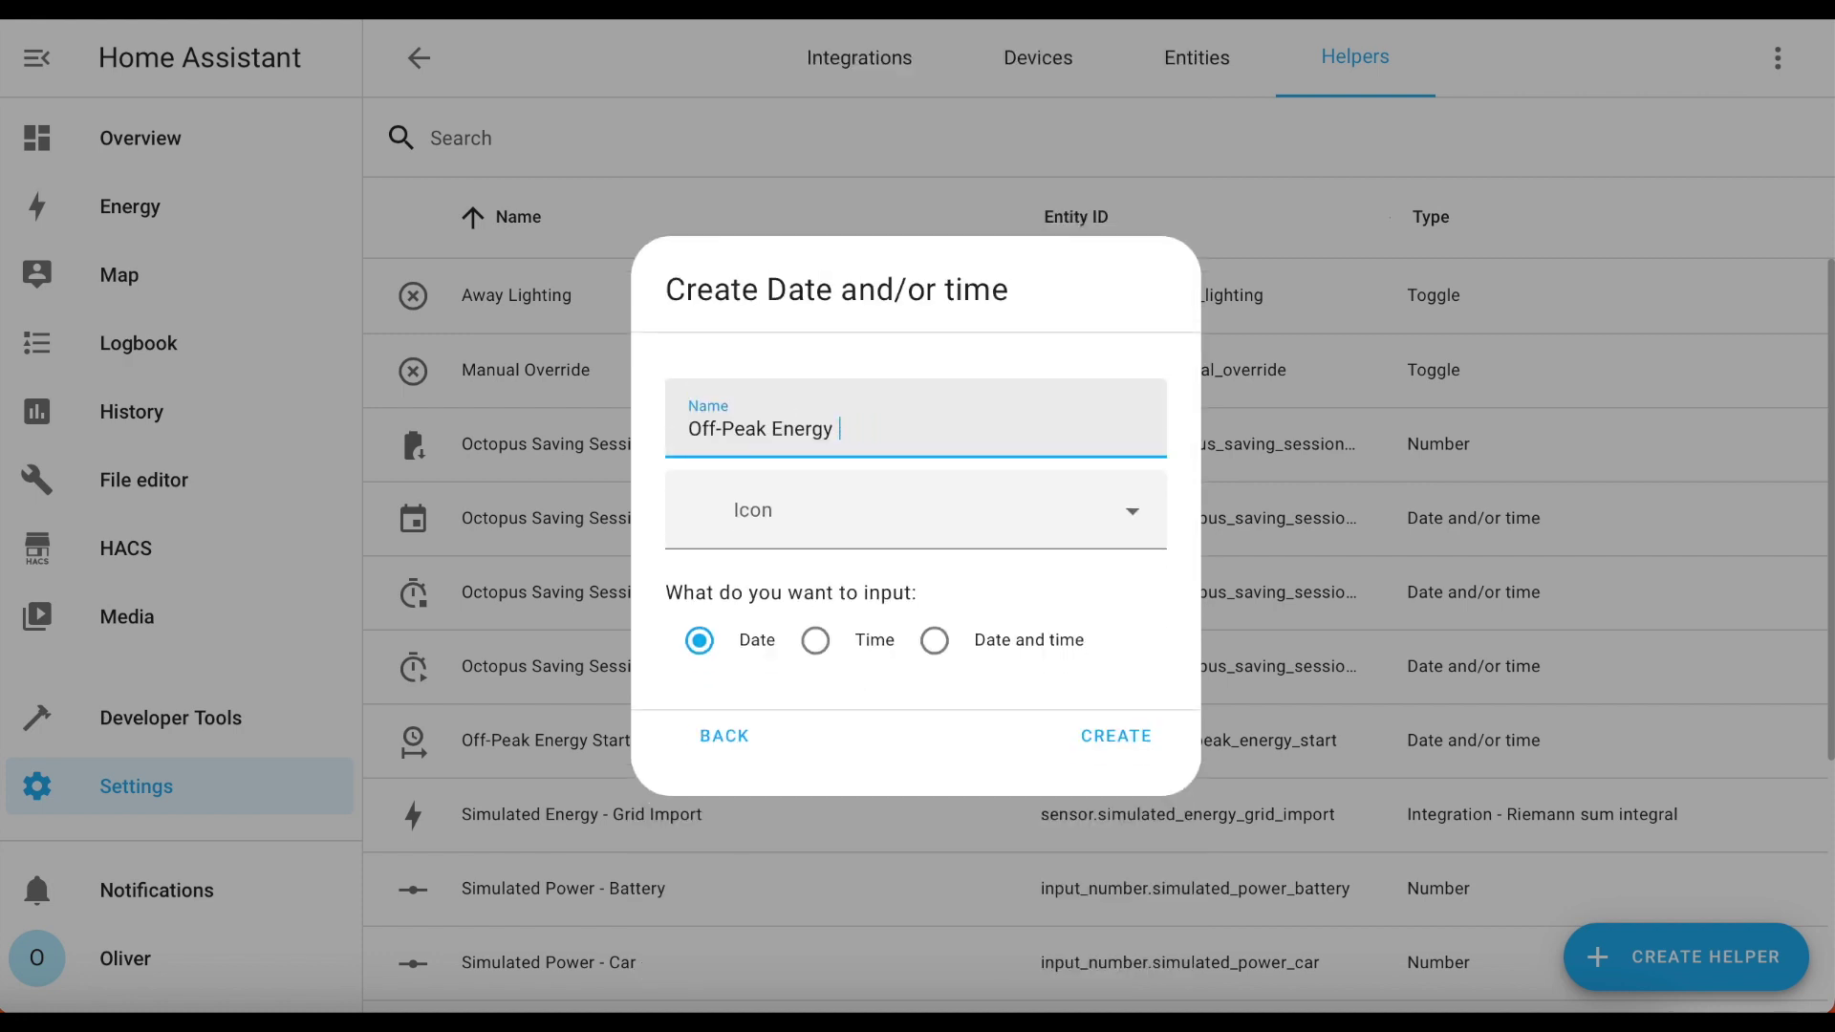
pyautogui.write('End')
# - Give the helper the mdi:clock-end icon, set it to take a time only, and create it
pyautogui.click(776, 510)
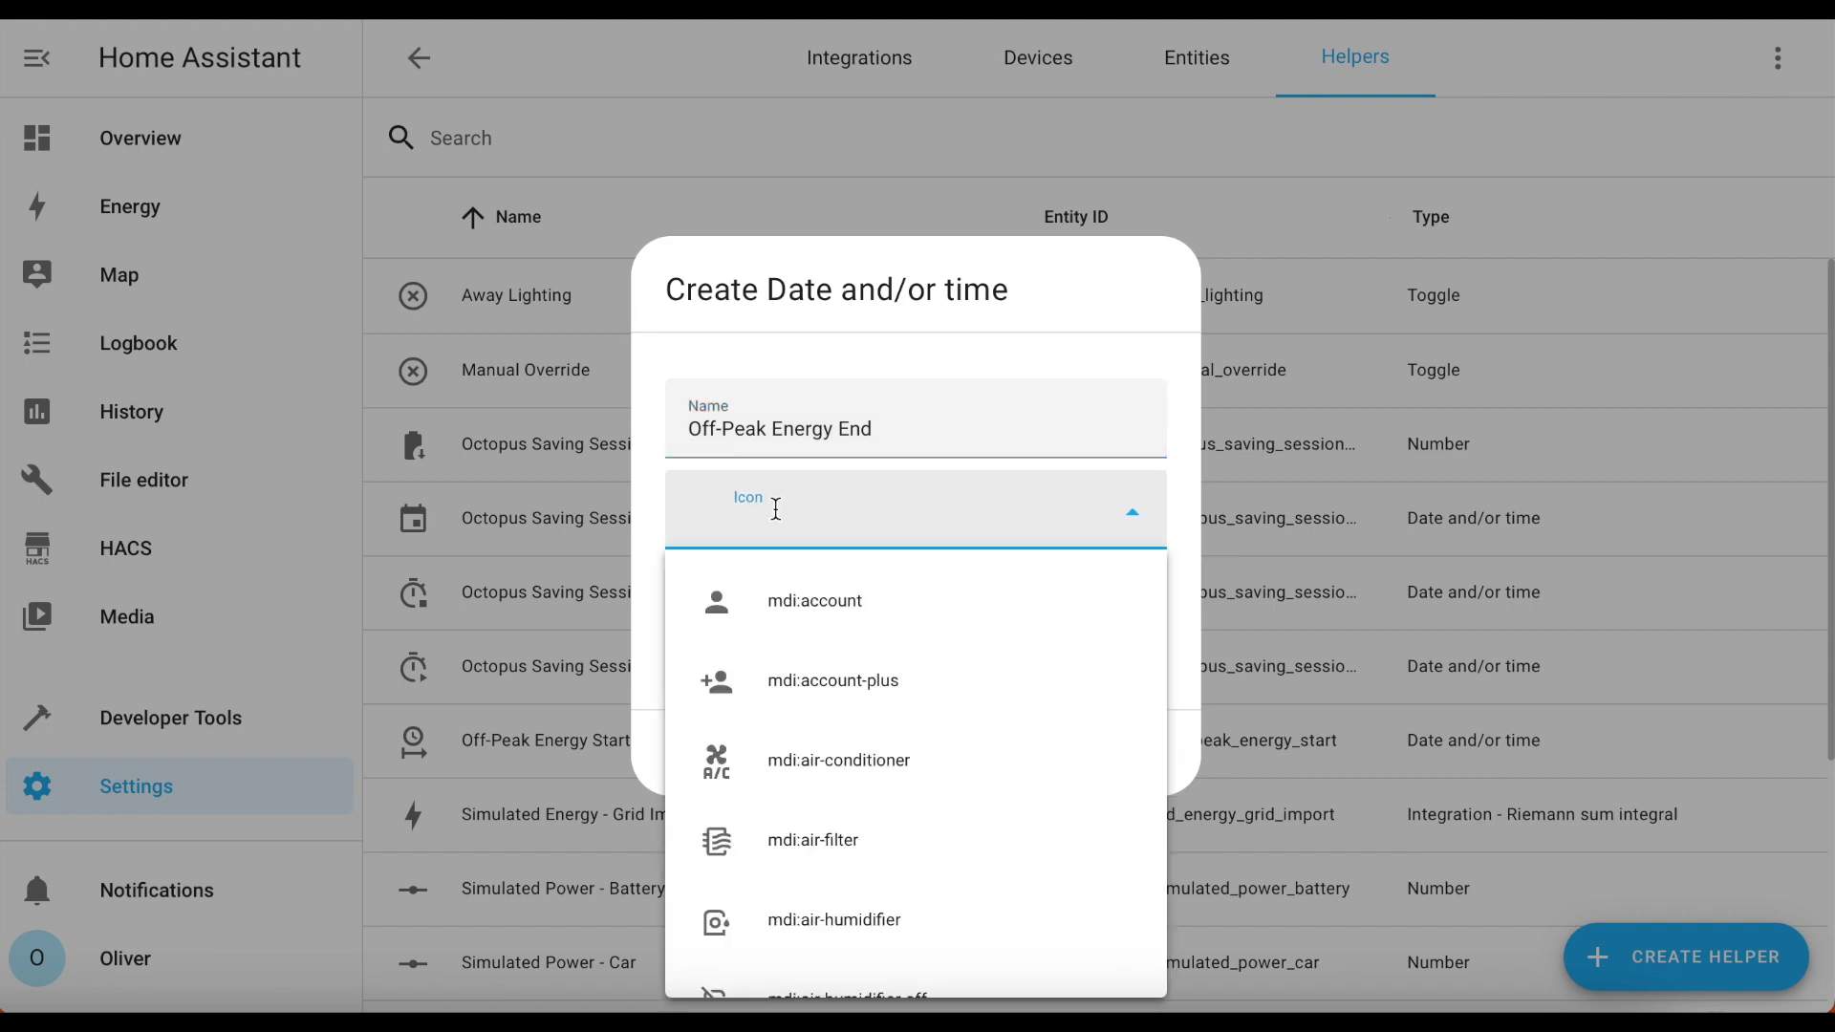
pyautogui.write('clock-en')
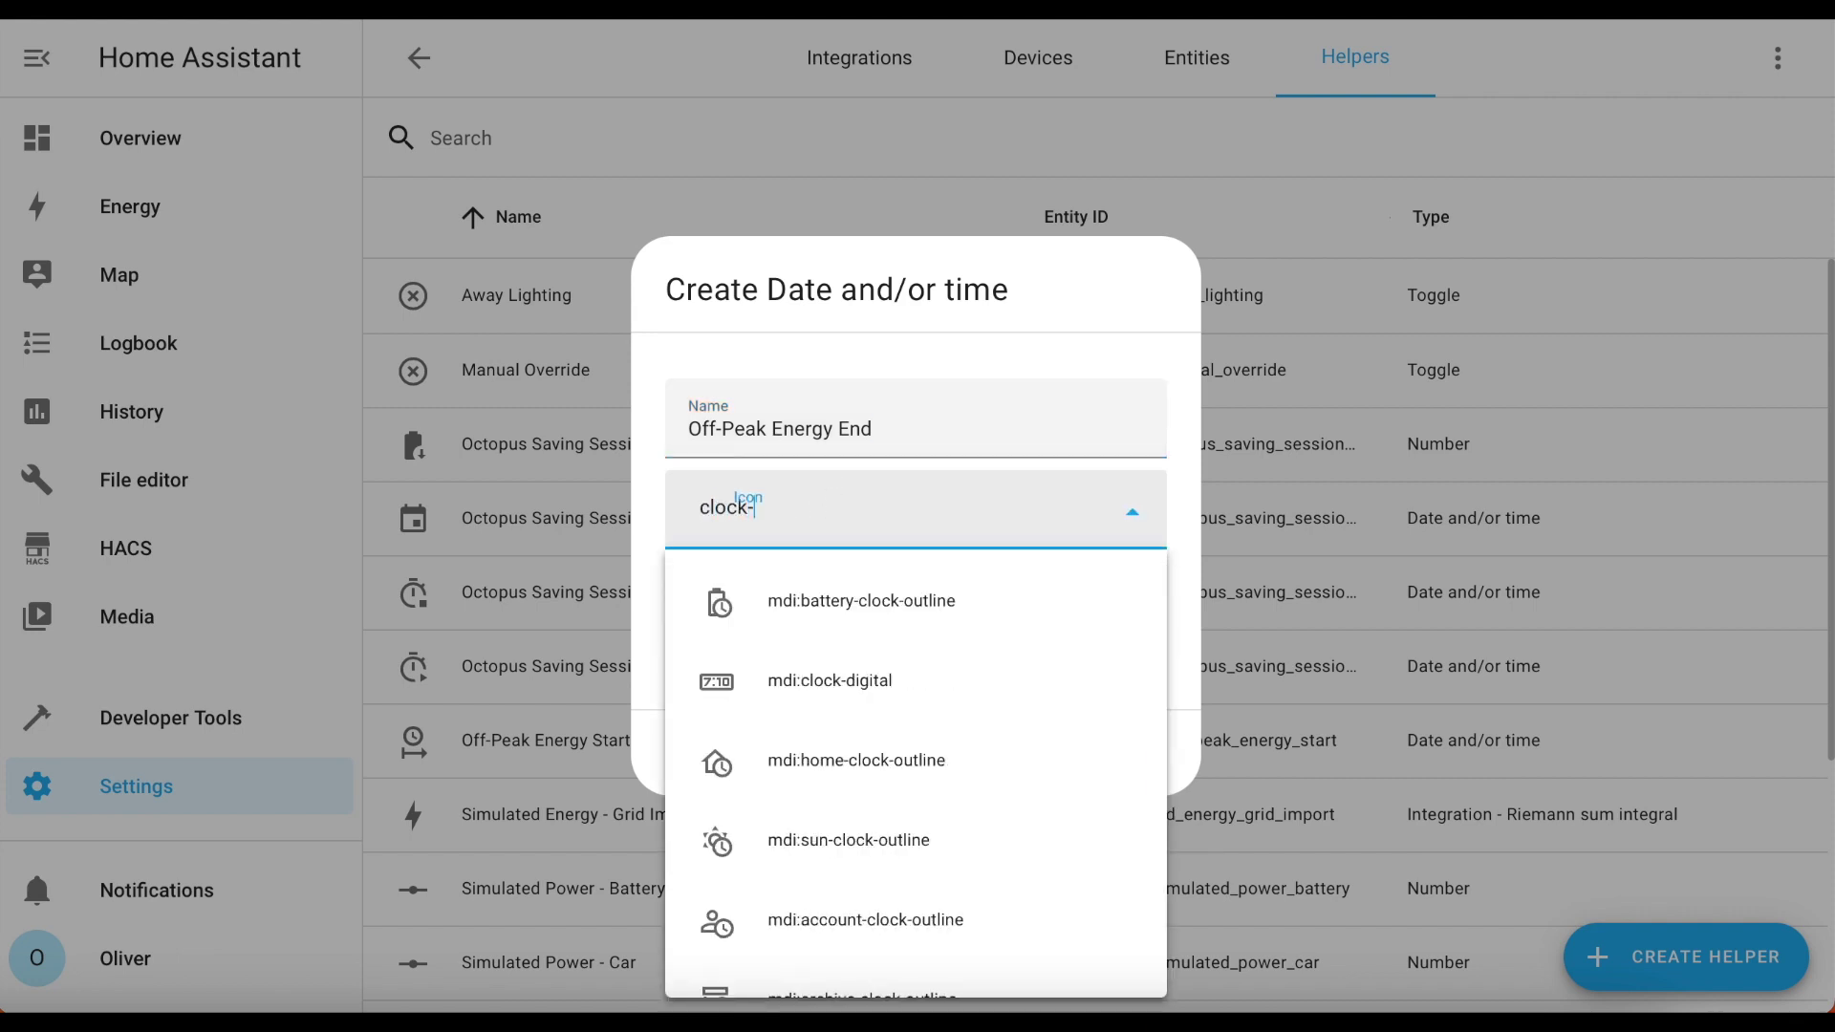
pyautogui.click(813, 612)
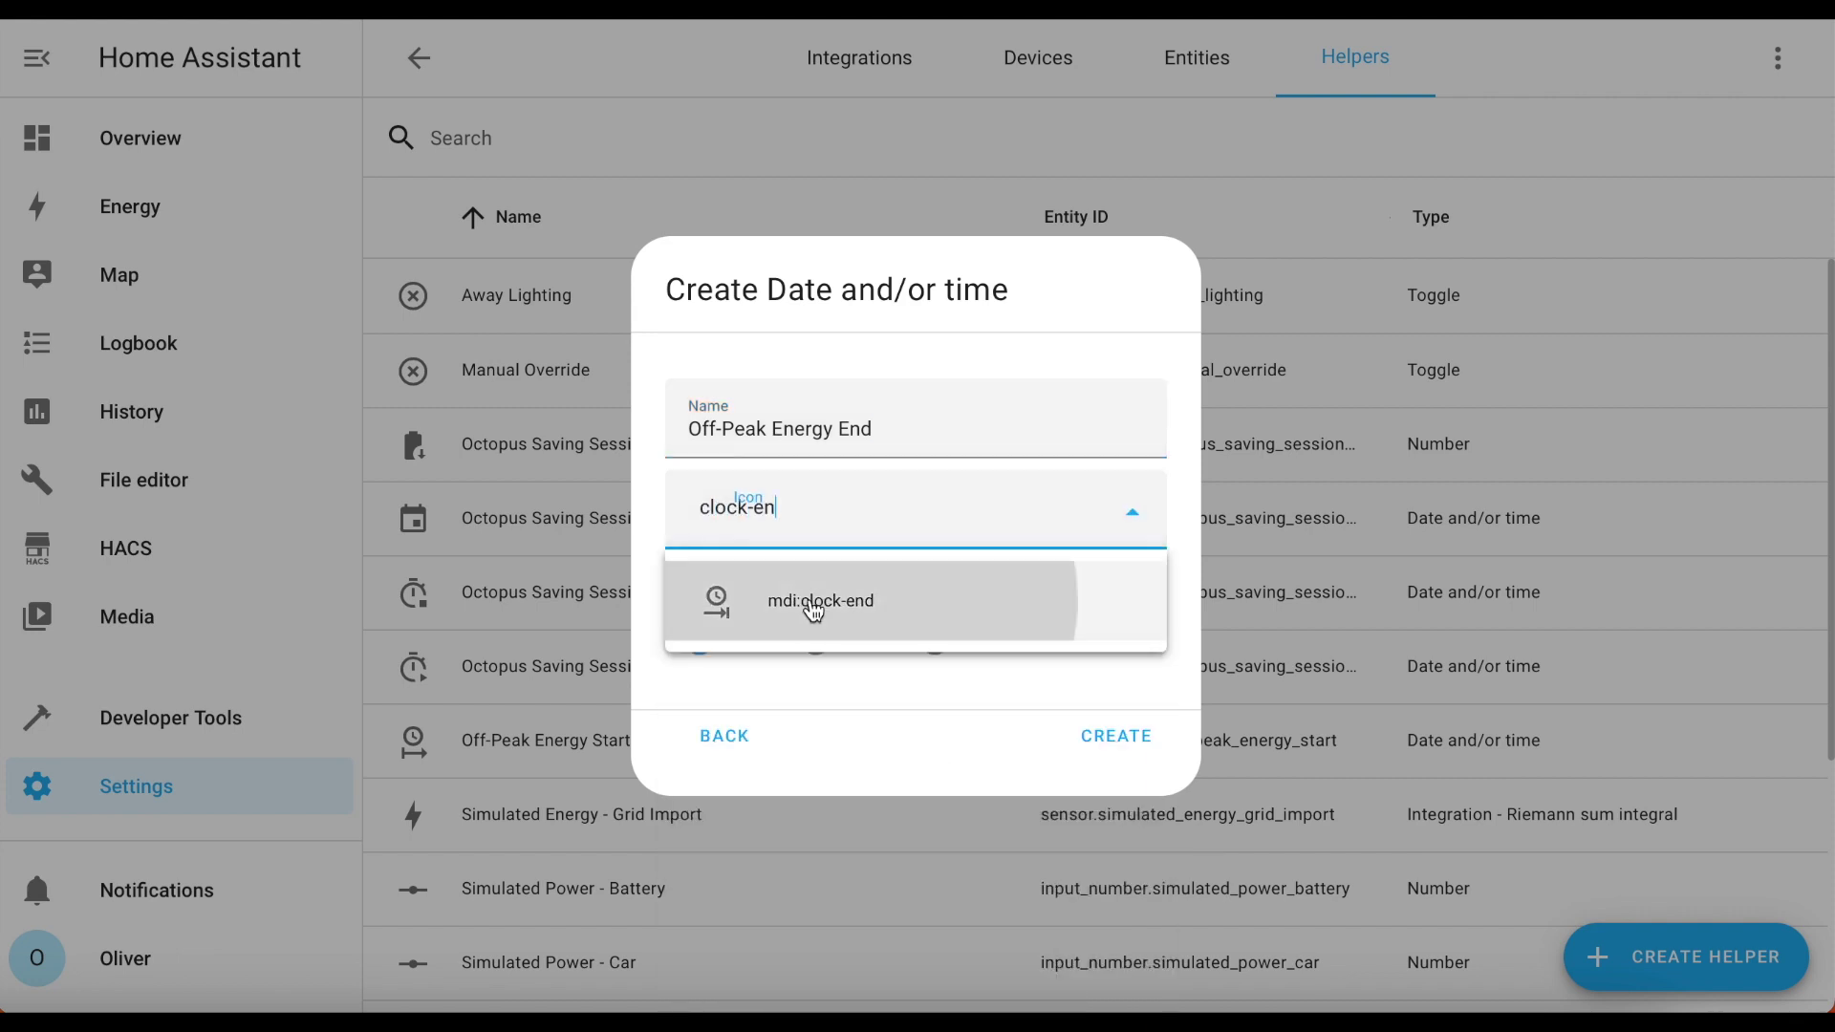
pyautogui.click(824, 658)
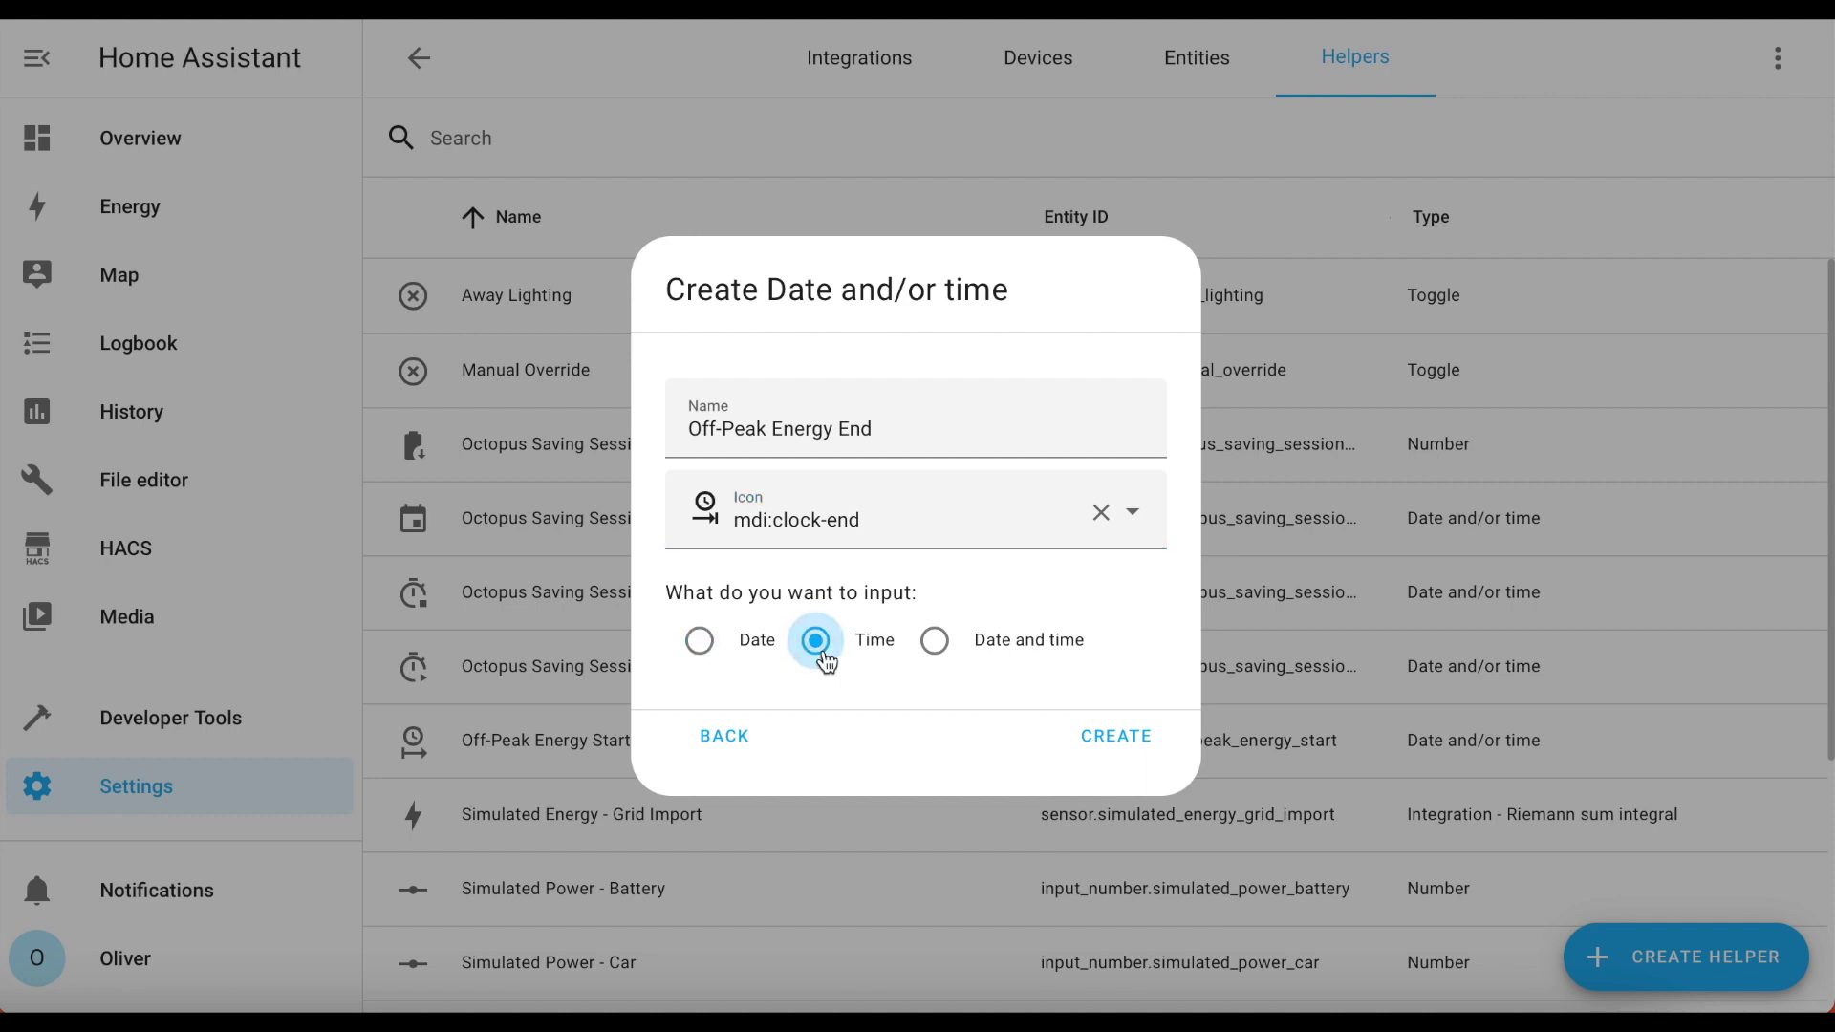
pyautogui.click(1140, 758)
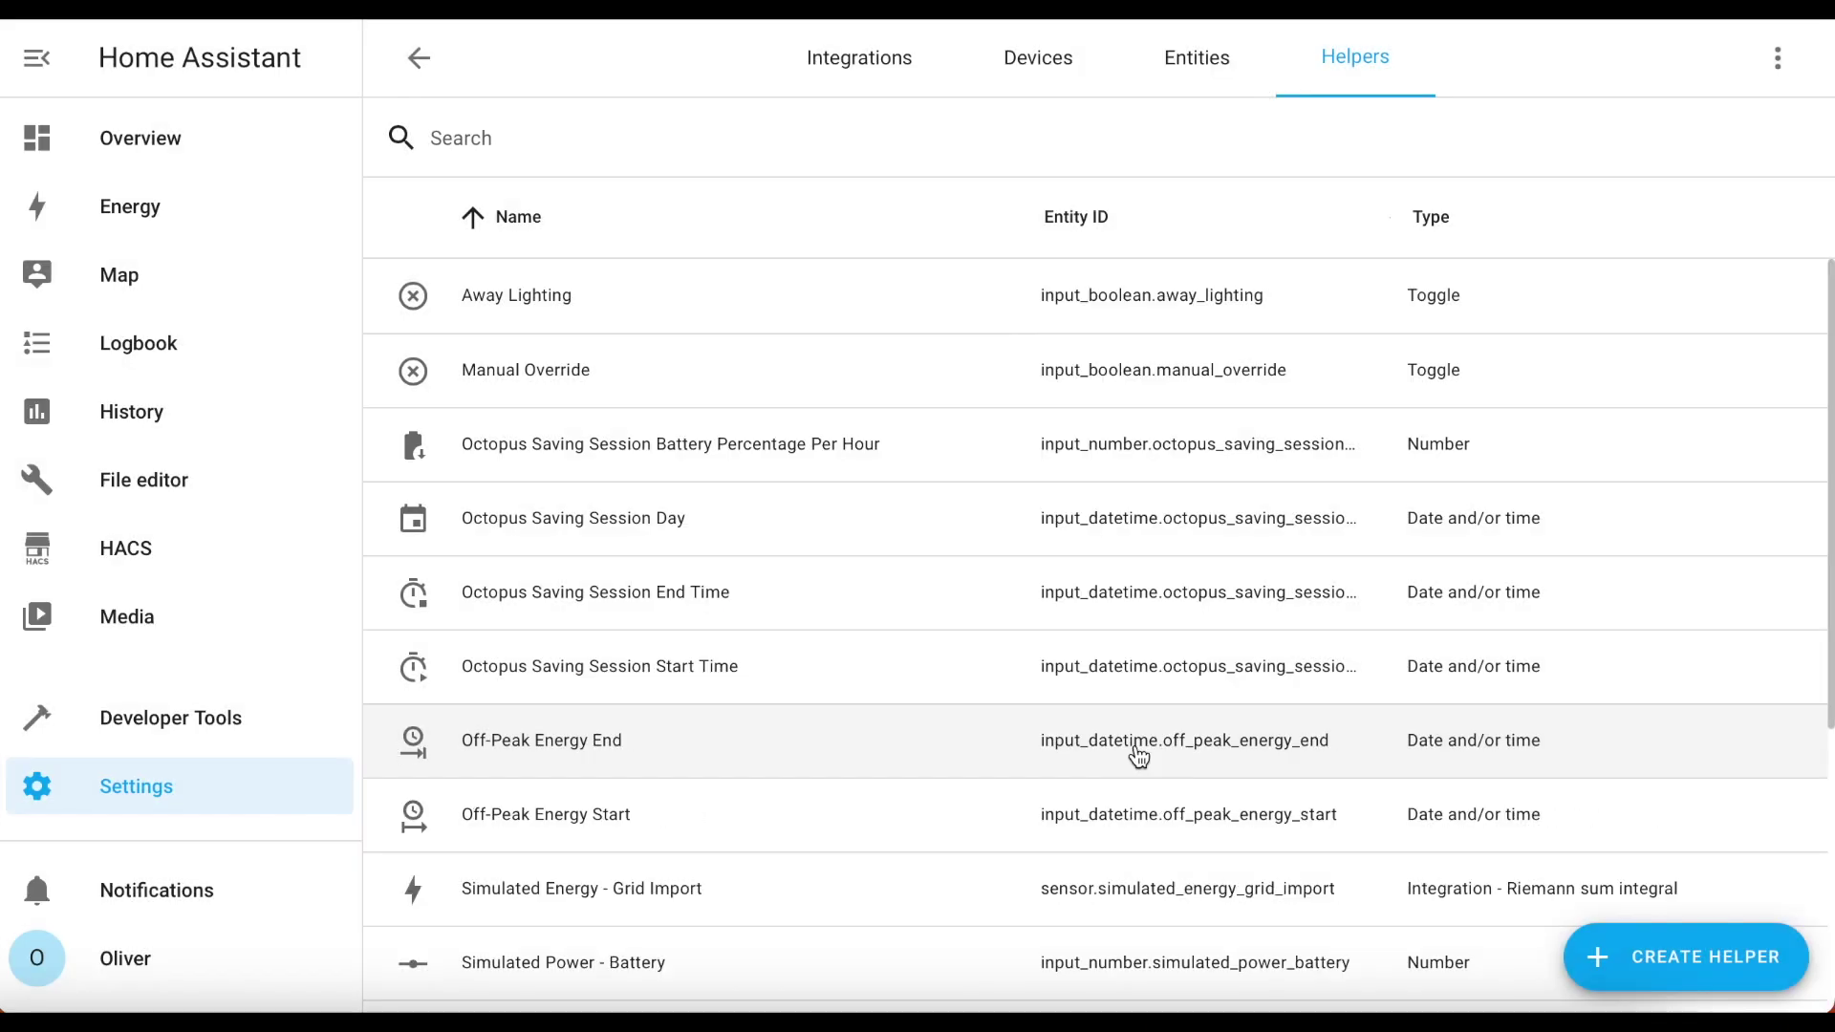
# - Open the Overview dashboard for editing and add an Entities card to the Home view
pyautogui.click(137, 136)
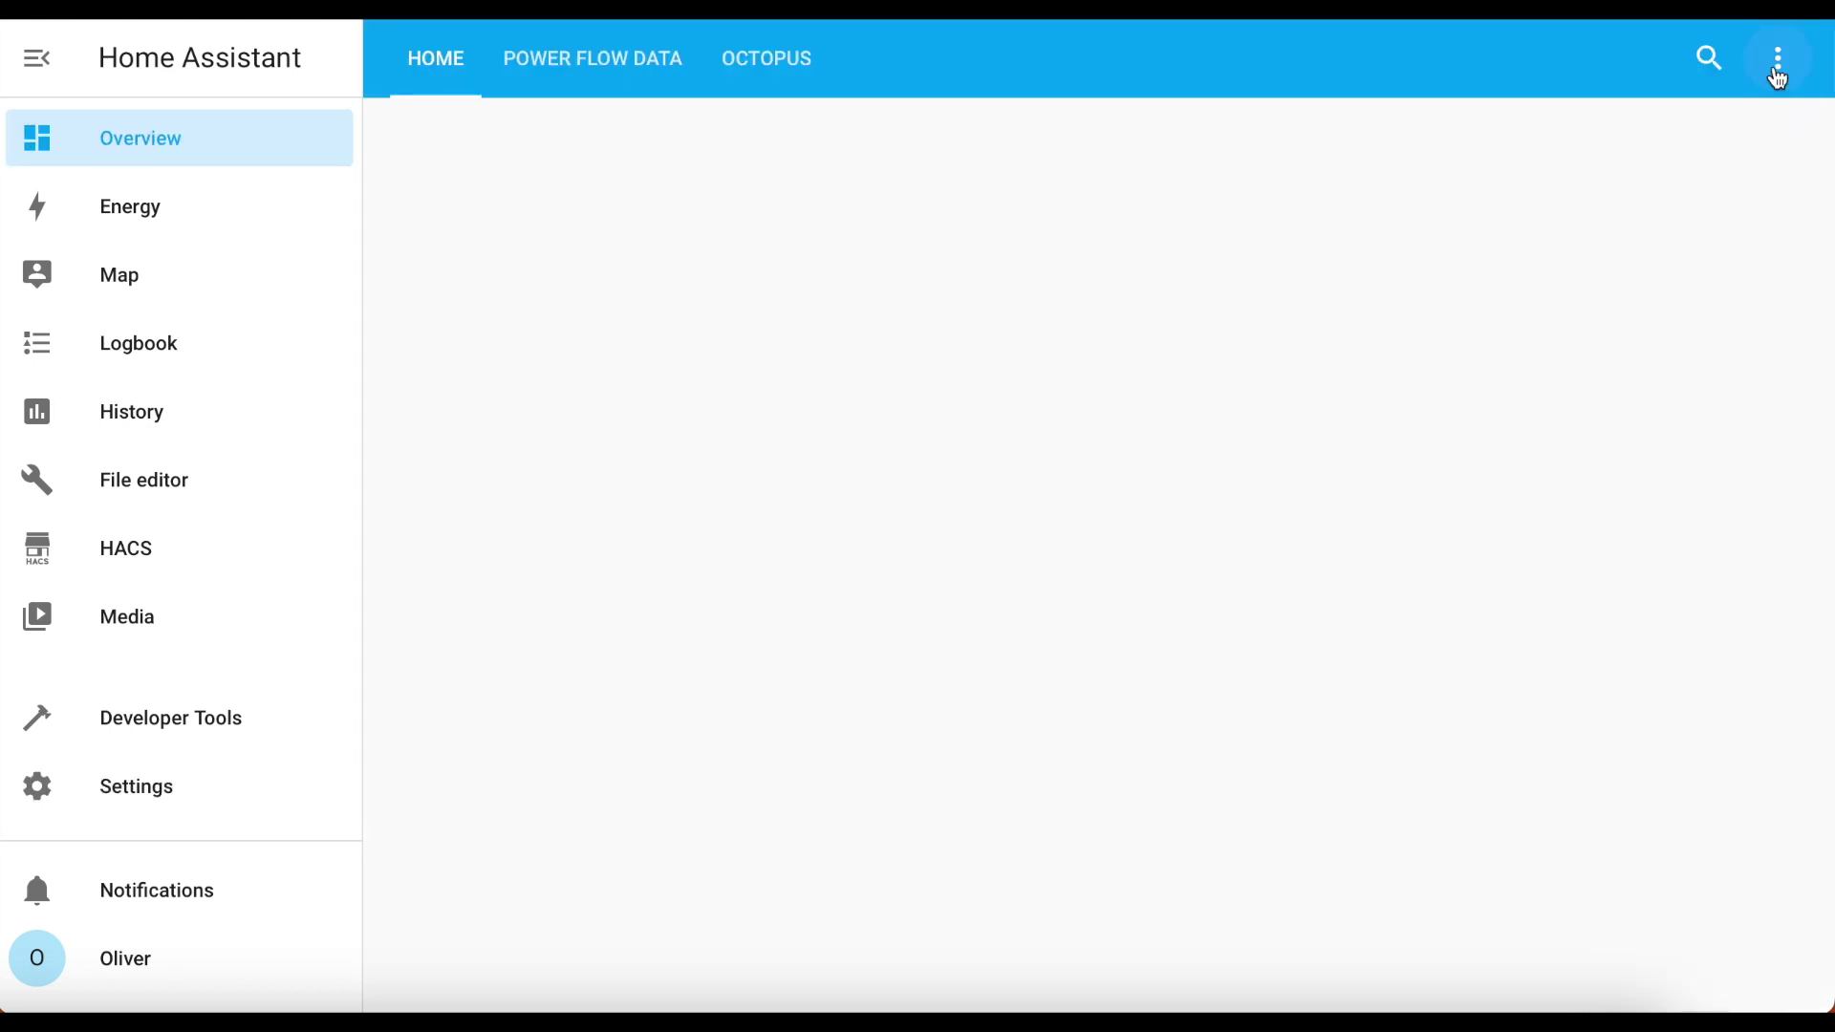
pyautogui.click(1778, 67)
pyautogui.click(1734, 138)
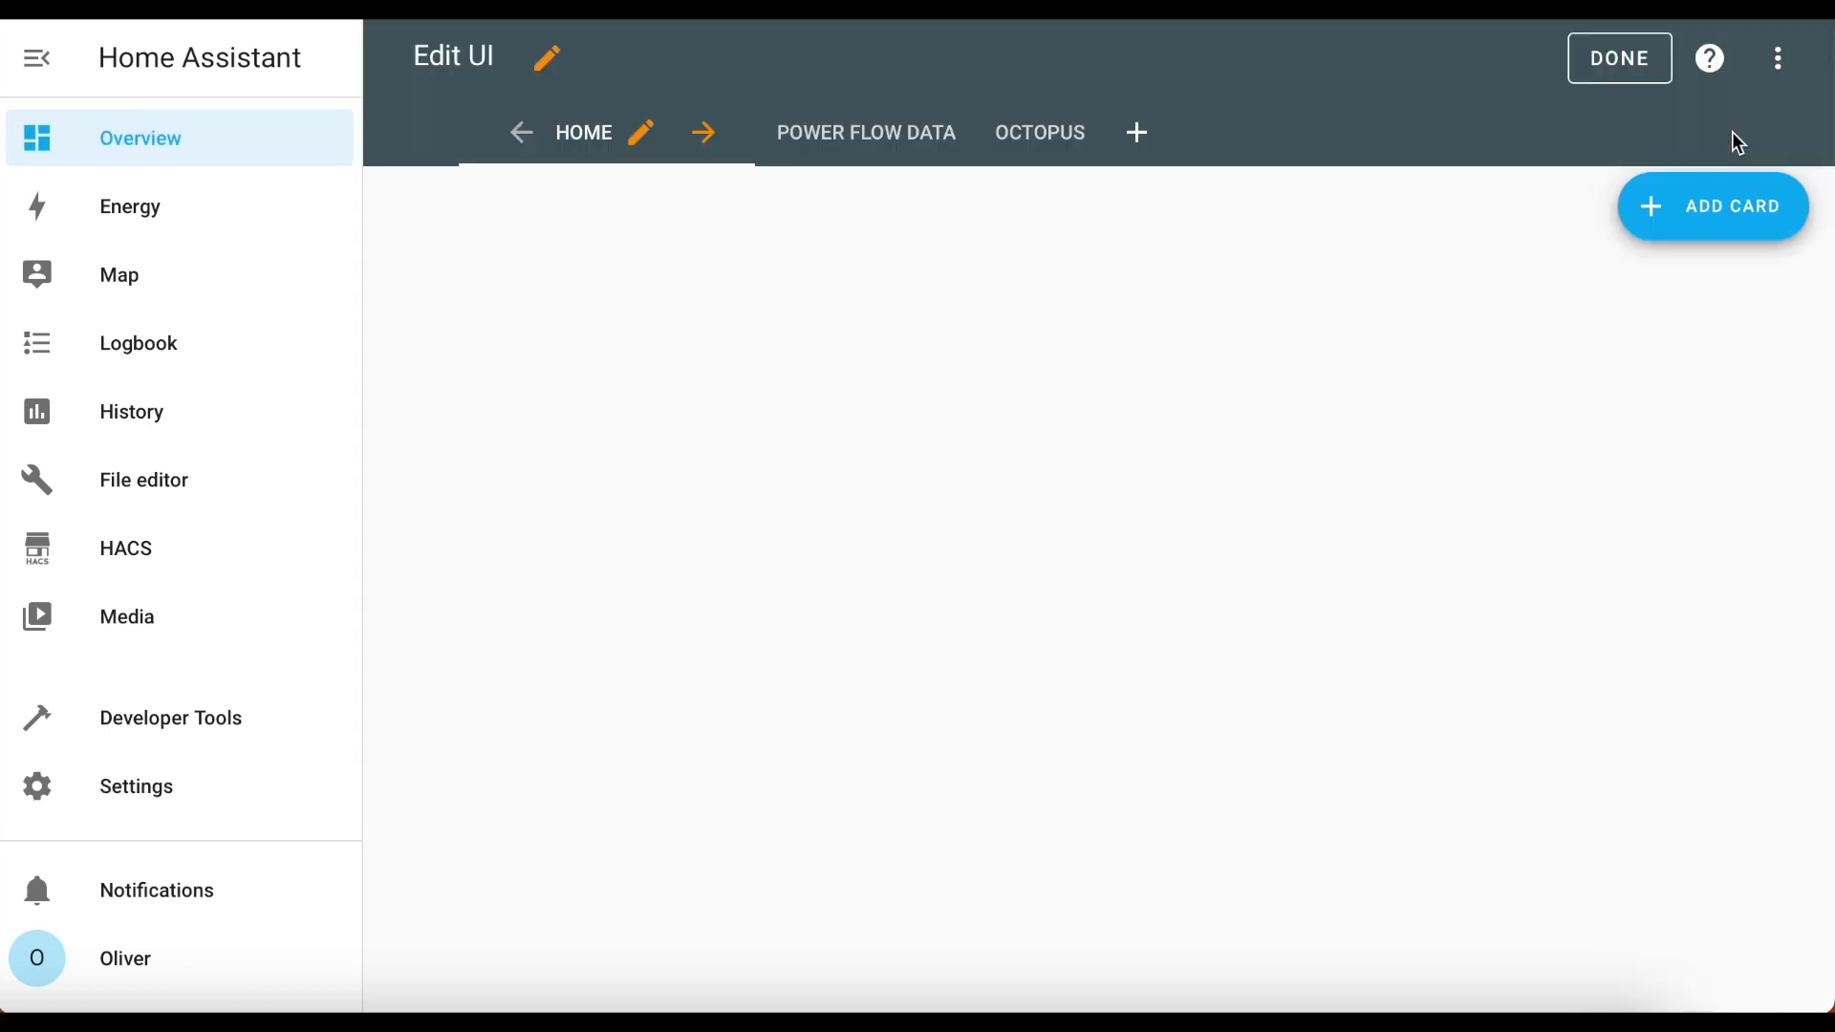
pyautogui.click(1725, 208)
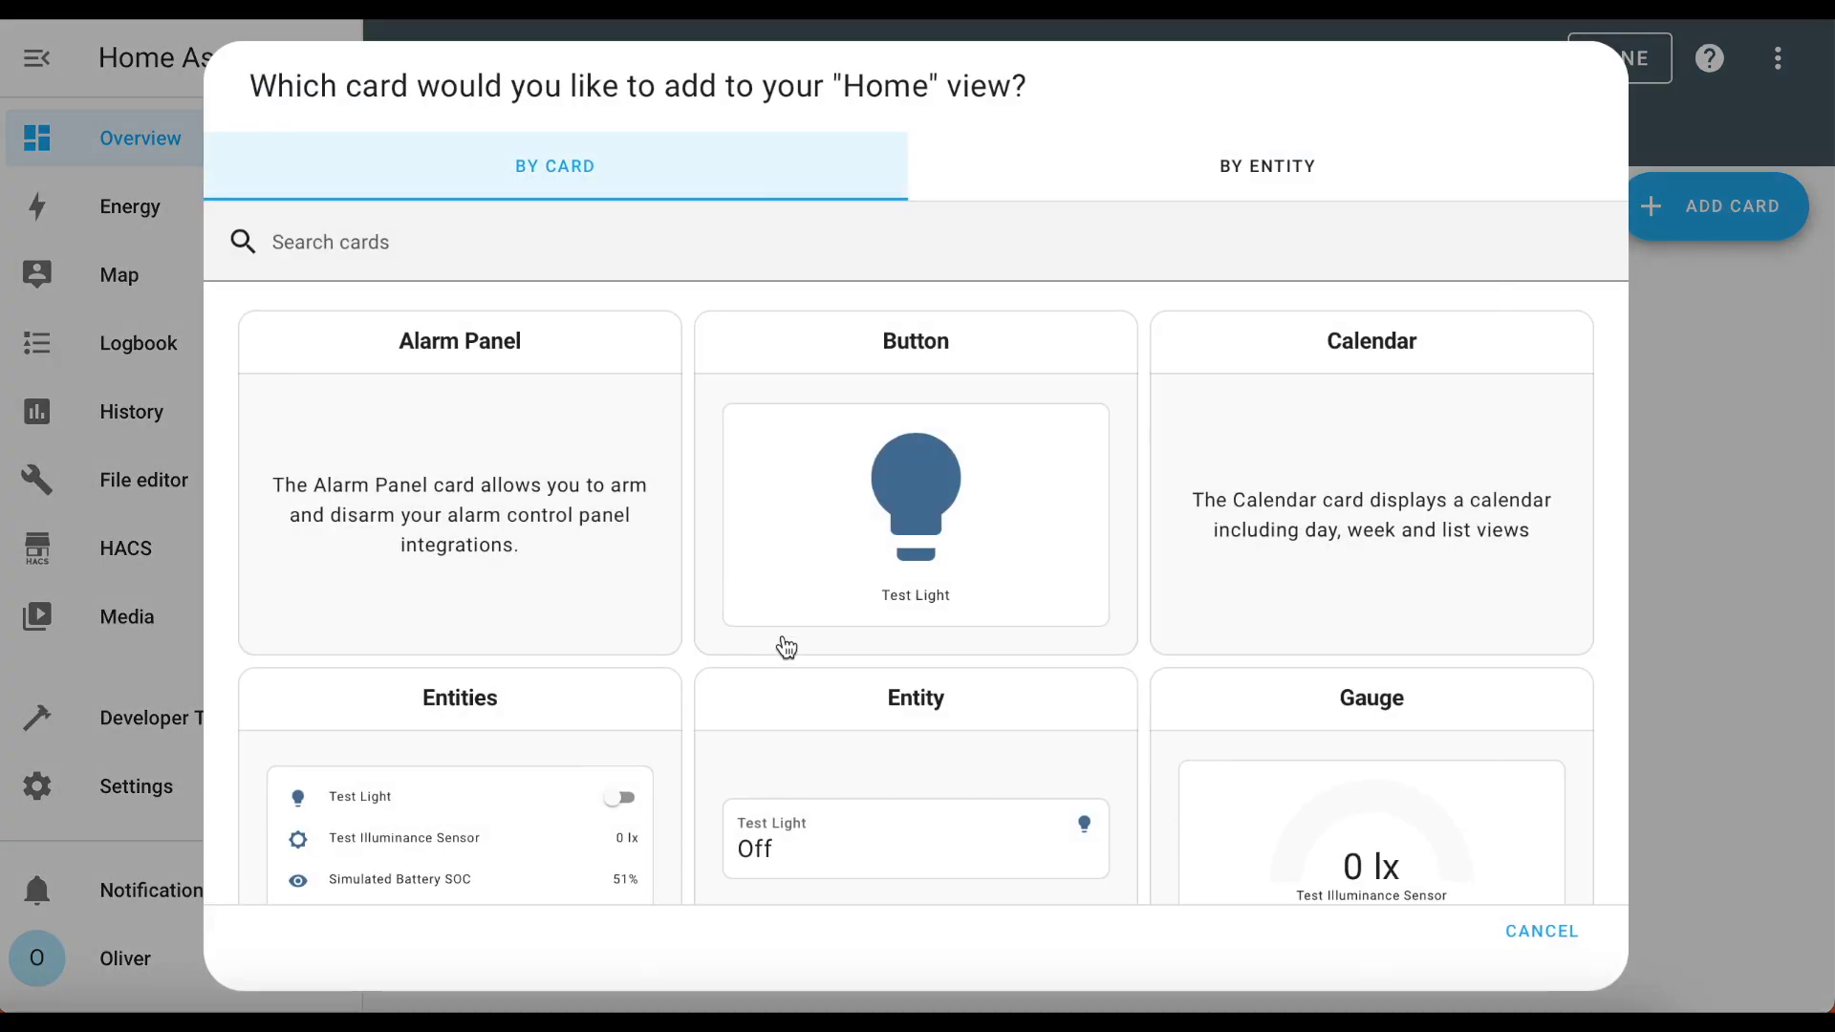
pyautogui.scroll(-1, 782, 643)
pyautogui.click(372, 743)
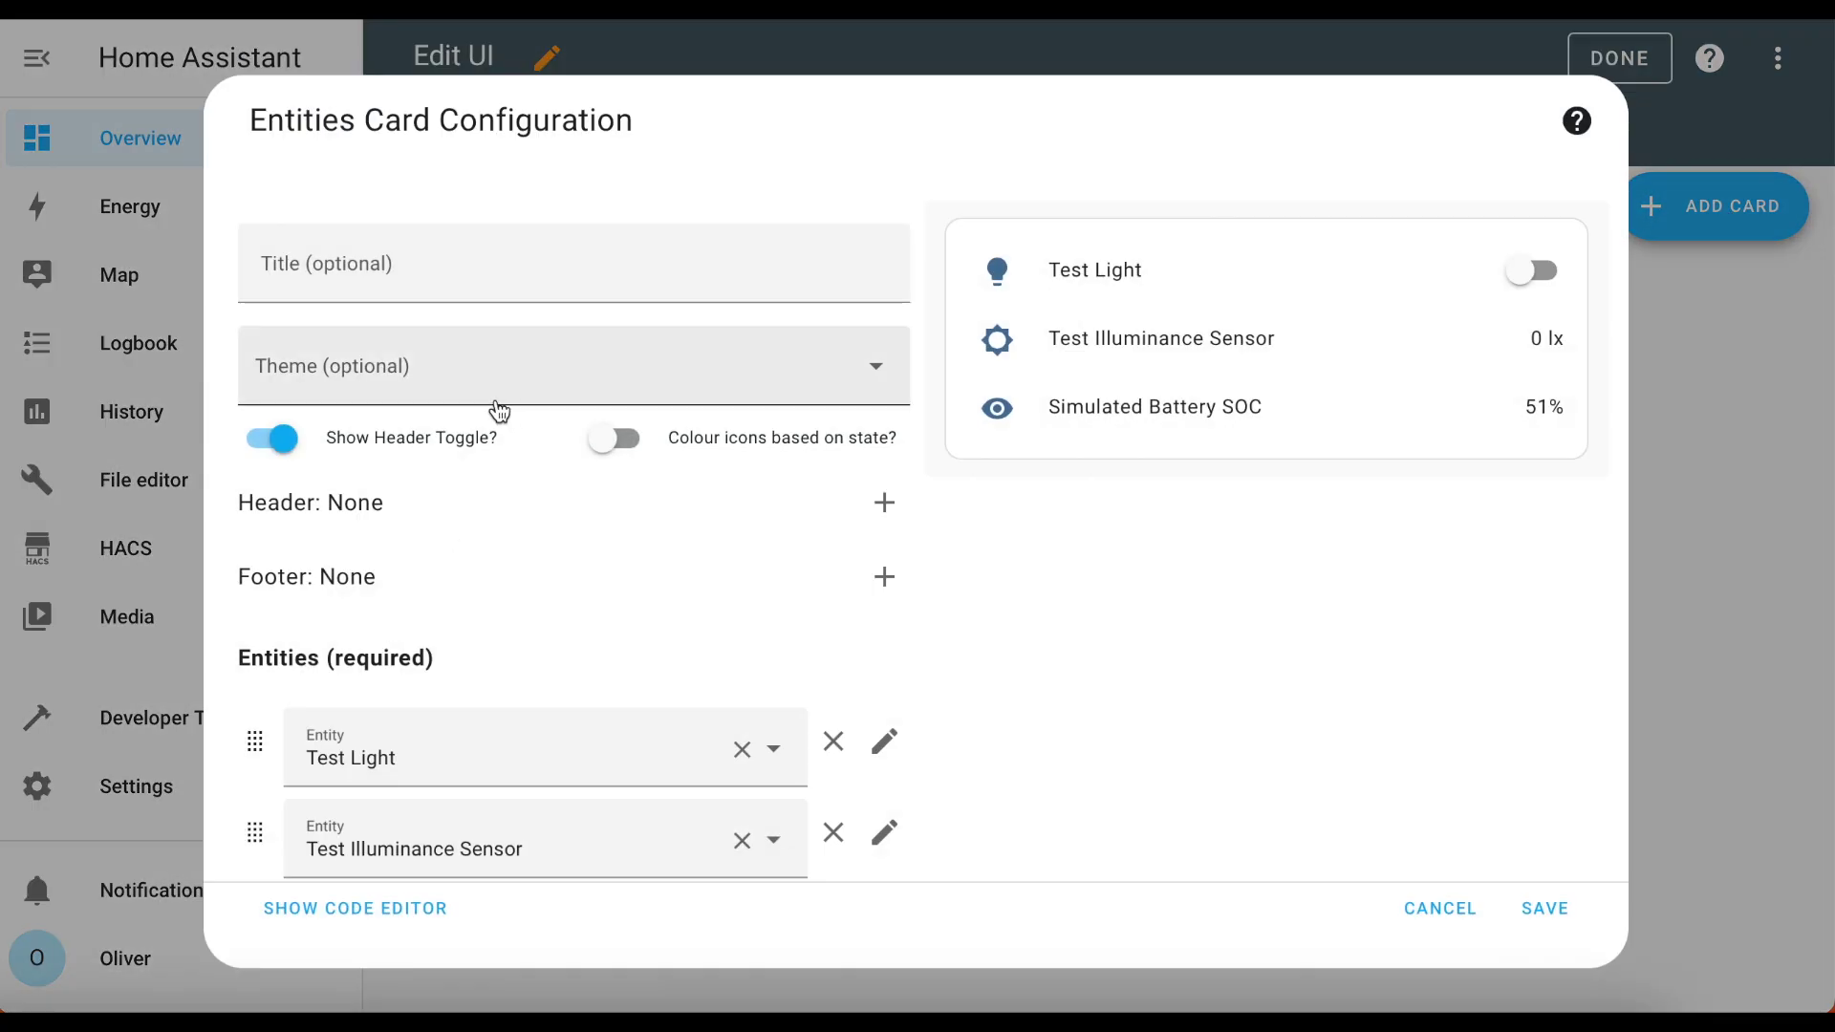
# - Remove the three default entities from the new Entities card
pyautogui.click(833, 744)
pyautogui.click(833, 743)
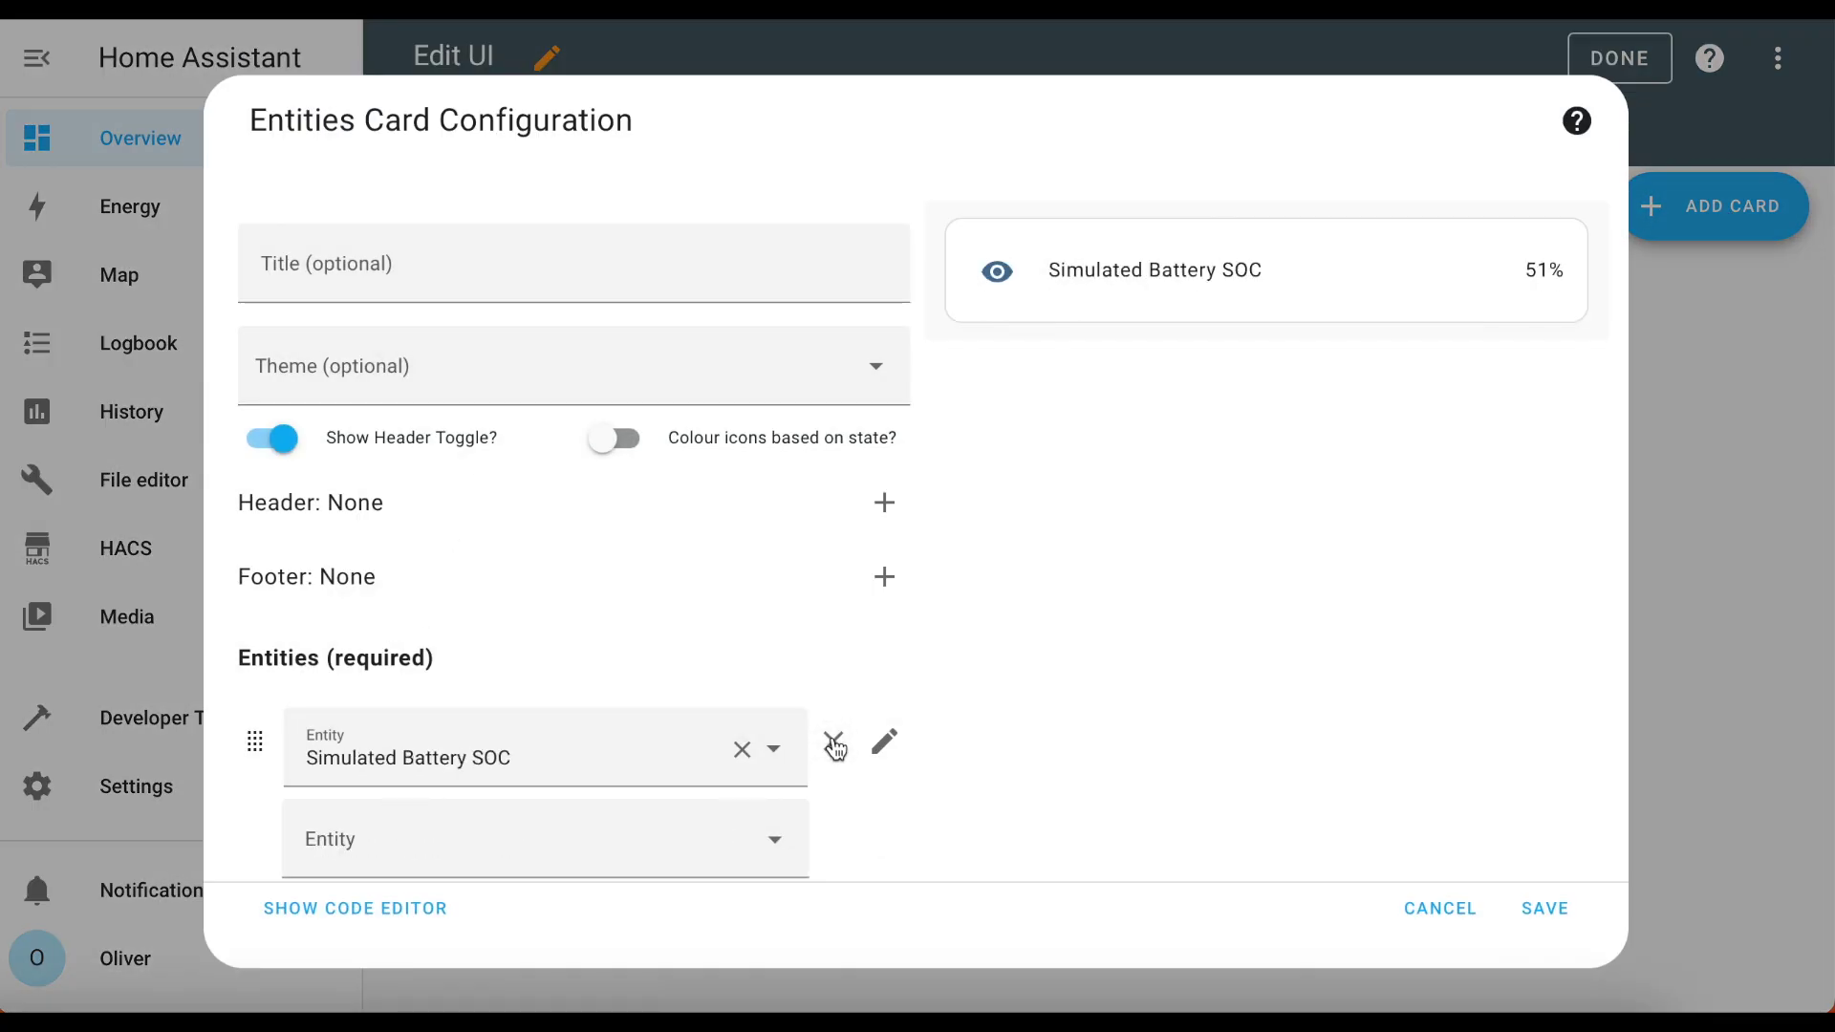
pyautogui.click(833, 744)
# - Add Off-Peak Energy Start and Off-Peak Energy End to the card, then save it and finish editing the dashboard
pyautogui.click(539, 730)
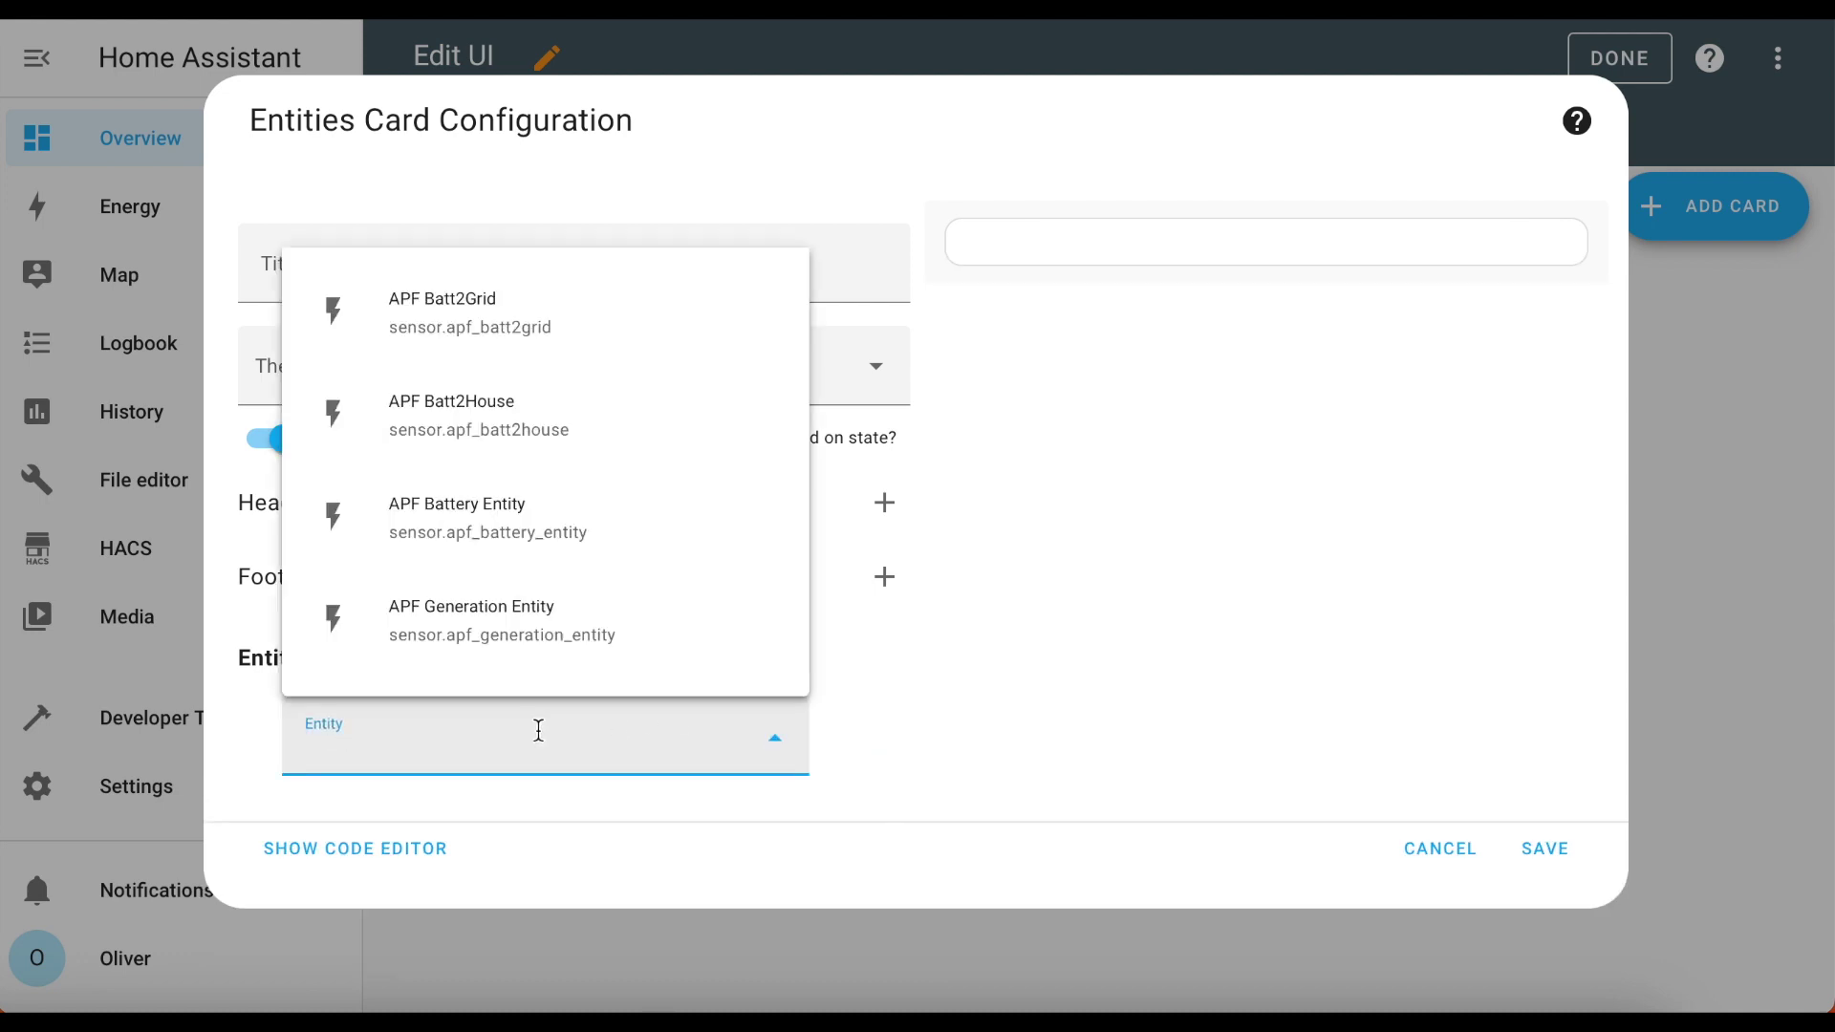
pyautogui.write('off-')
pyautogui.click(596, 644)
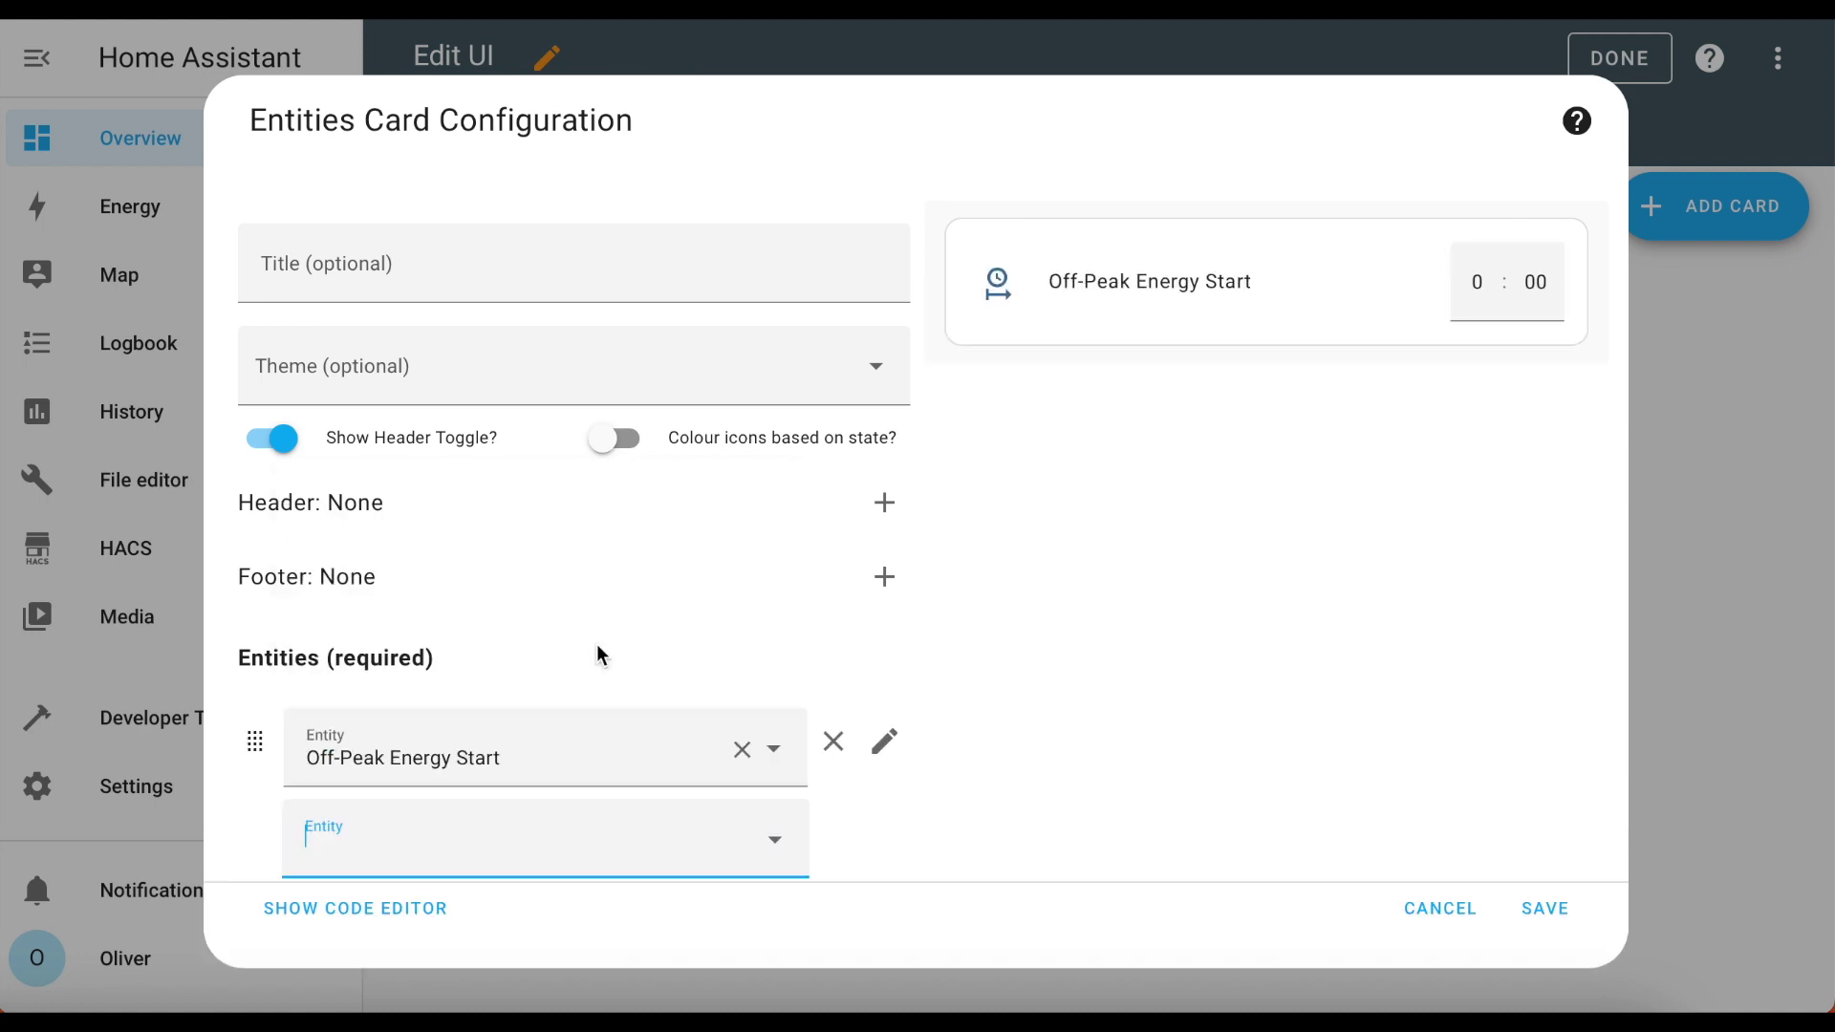
pyautogui.click(474, 810)
pyautogui.write('off')
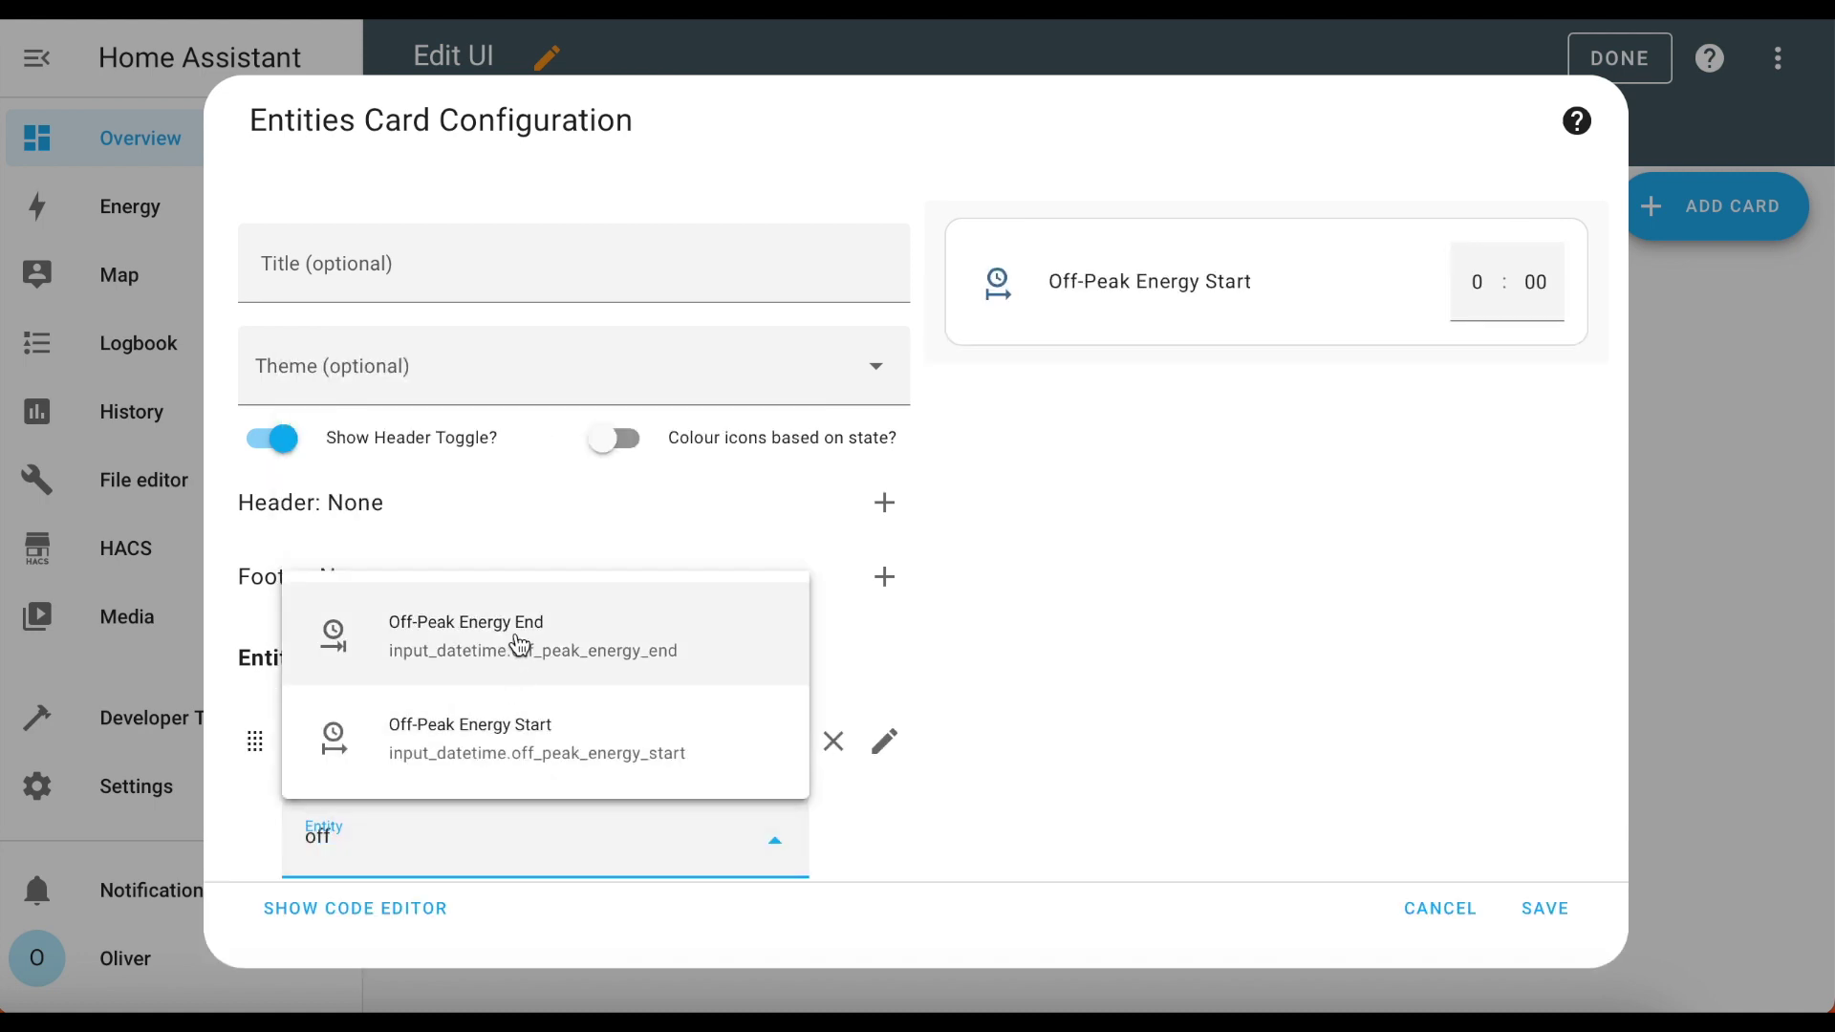
pyautogui.click(631, 645)
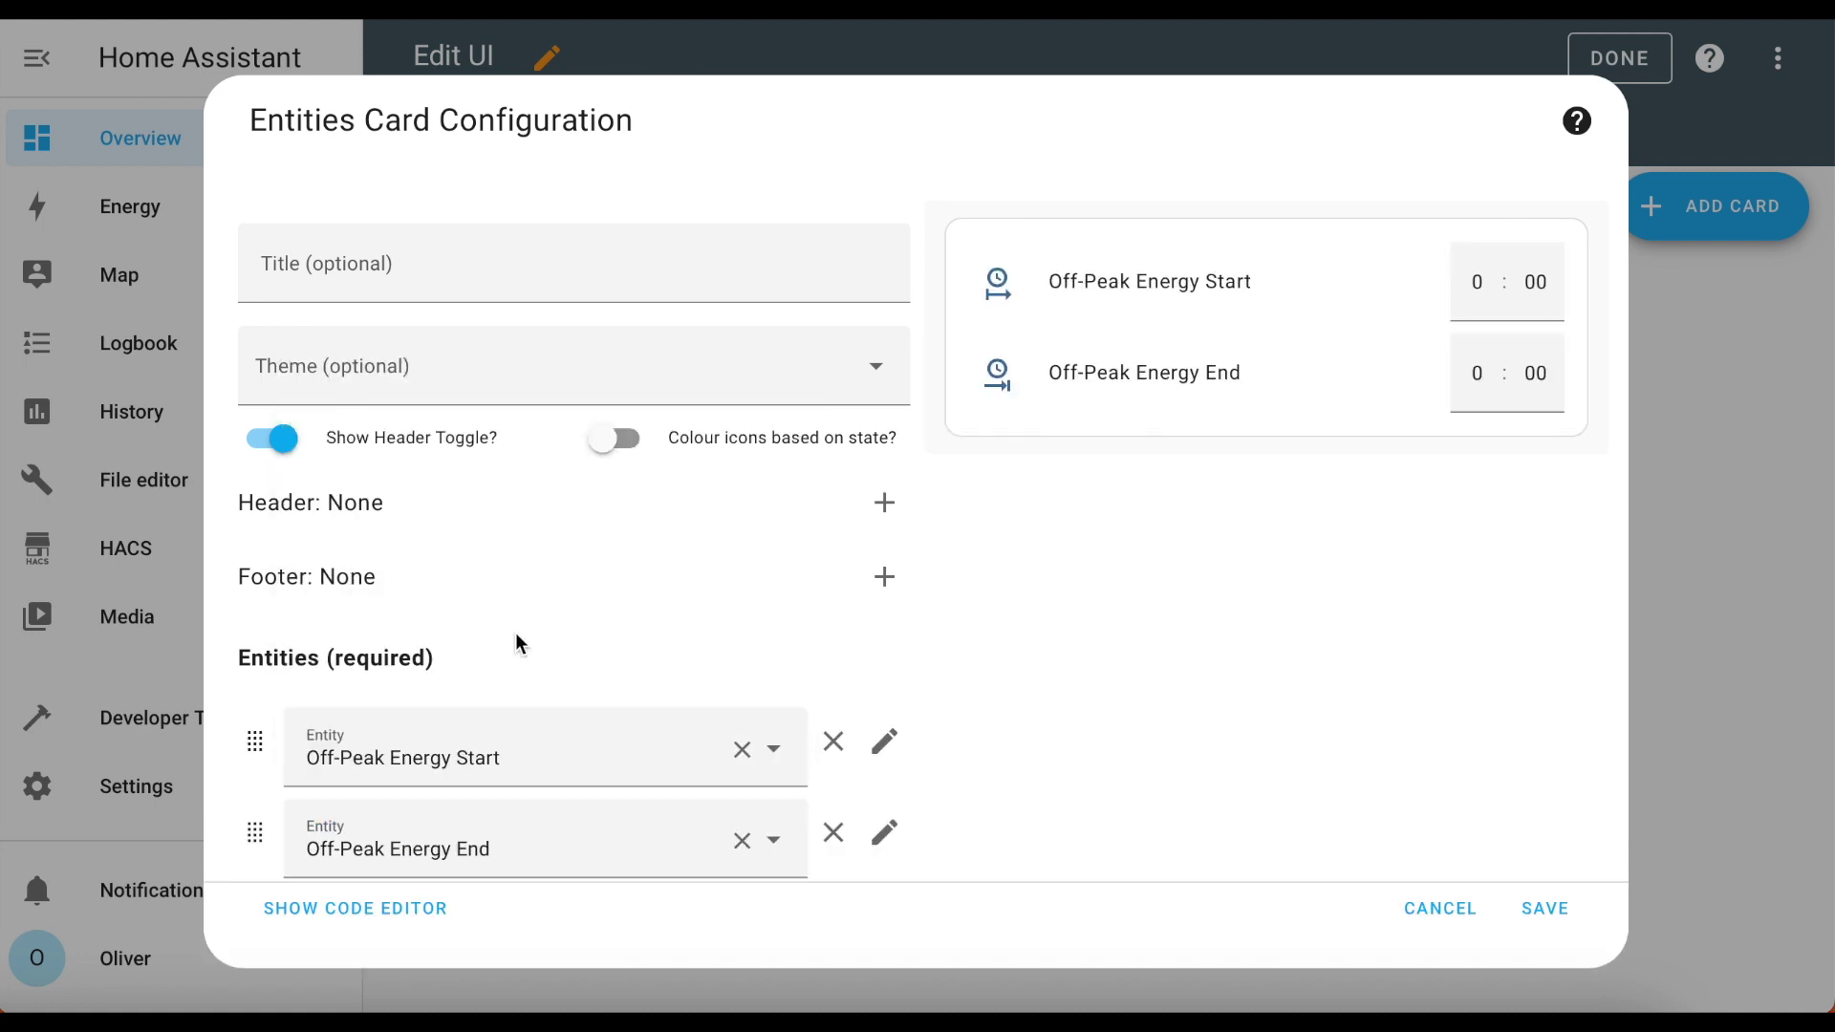
pyautogui.click(1552, 909)
pyautogui.click(1628, 67)
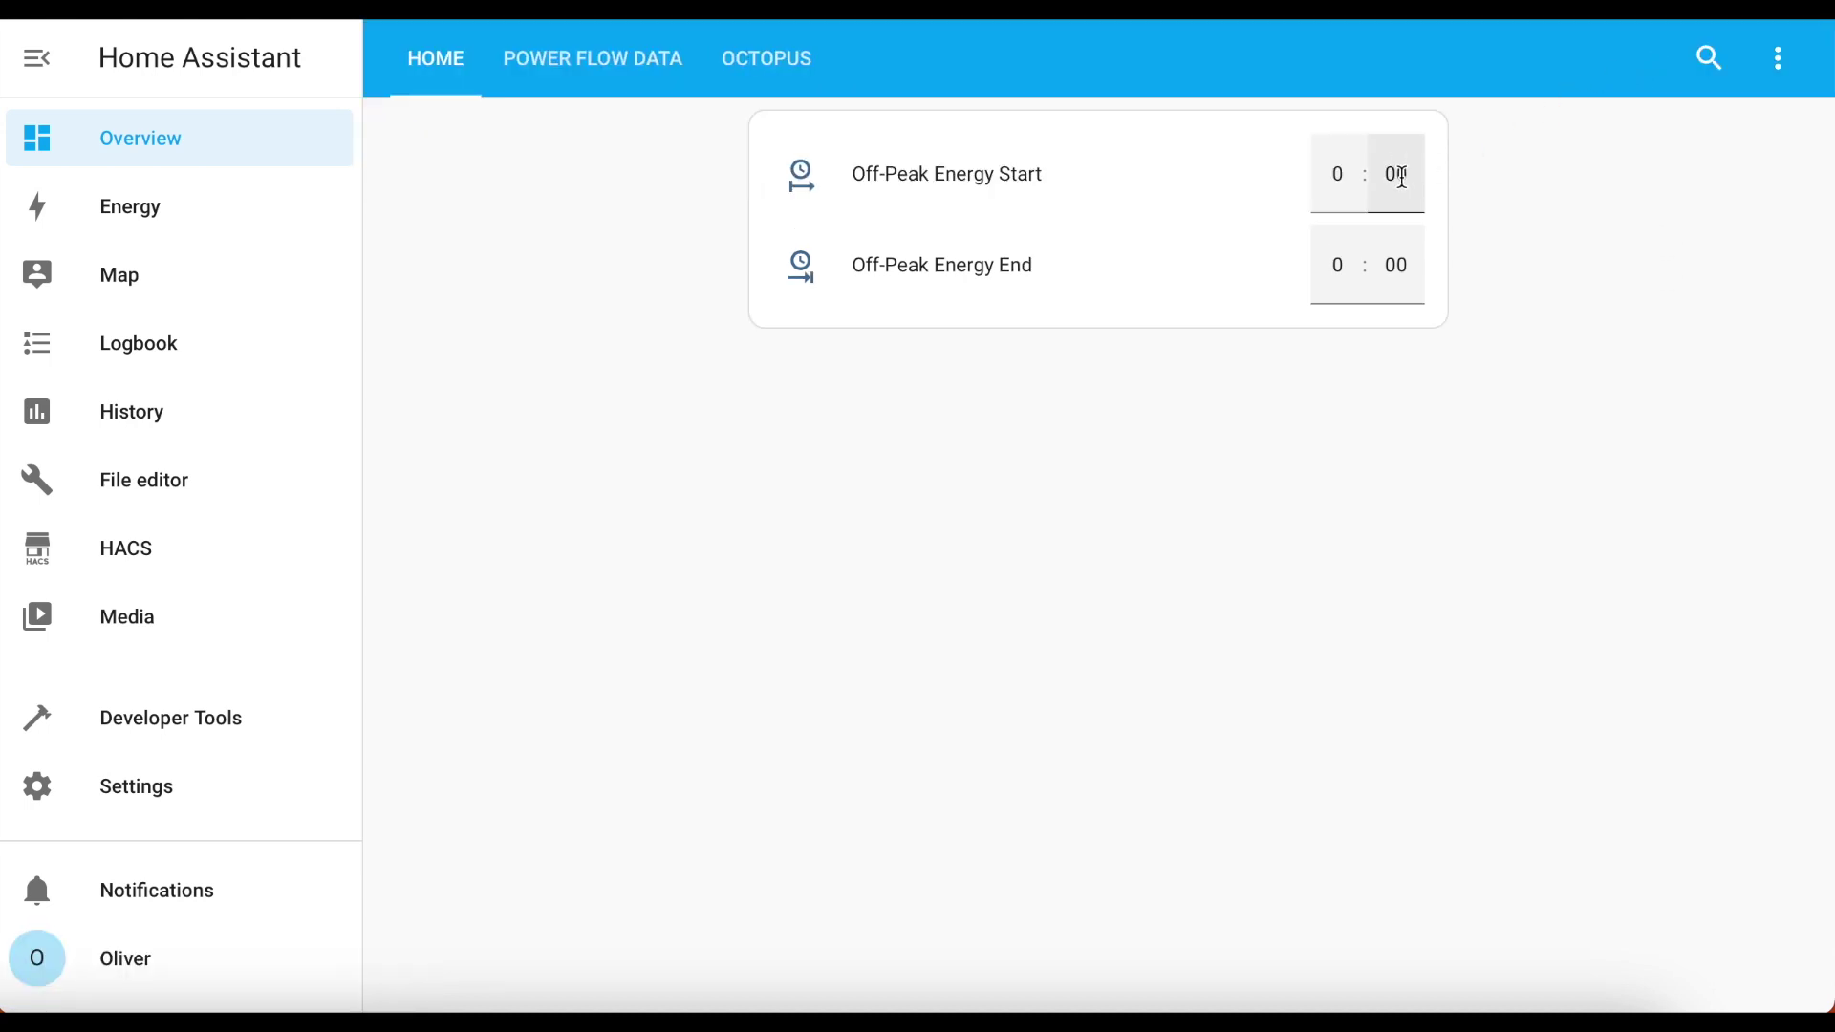
# - Set Off-Peak Energy Start to 0:30 and Off-Peak Energy End to 4:30 on the dashboard card
pyautogui.click(1402, 178)
pyautogui.write('30')
pyautogui.click(1338, 267)
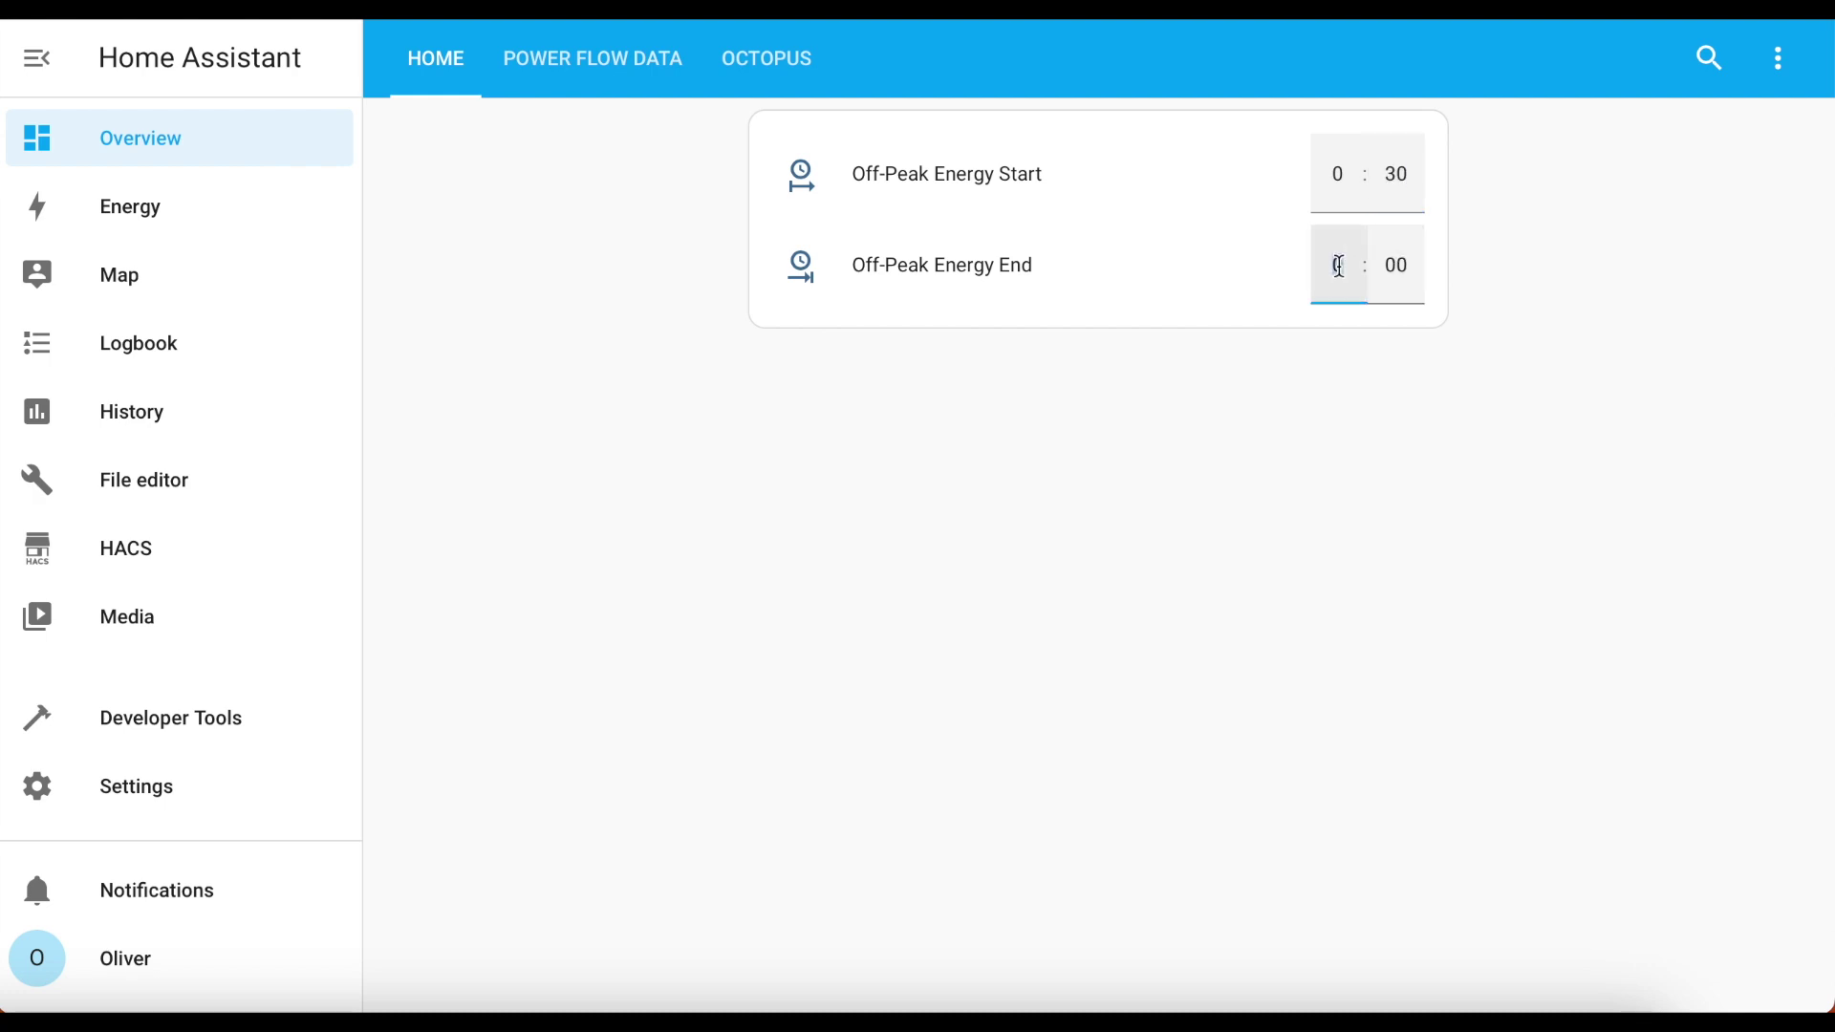
pyautogui.write('4')
pyautogui.click(1395, 268)
pyautogui.write('30')
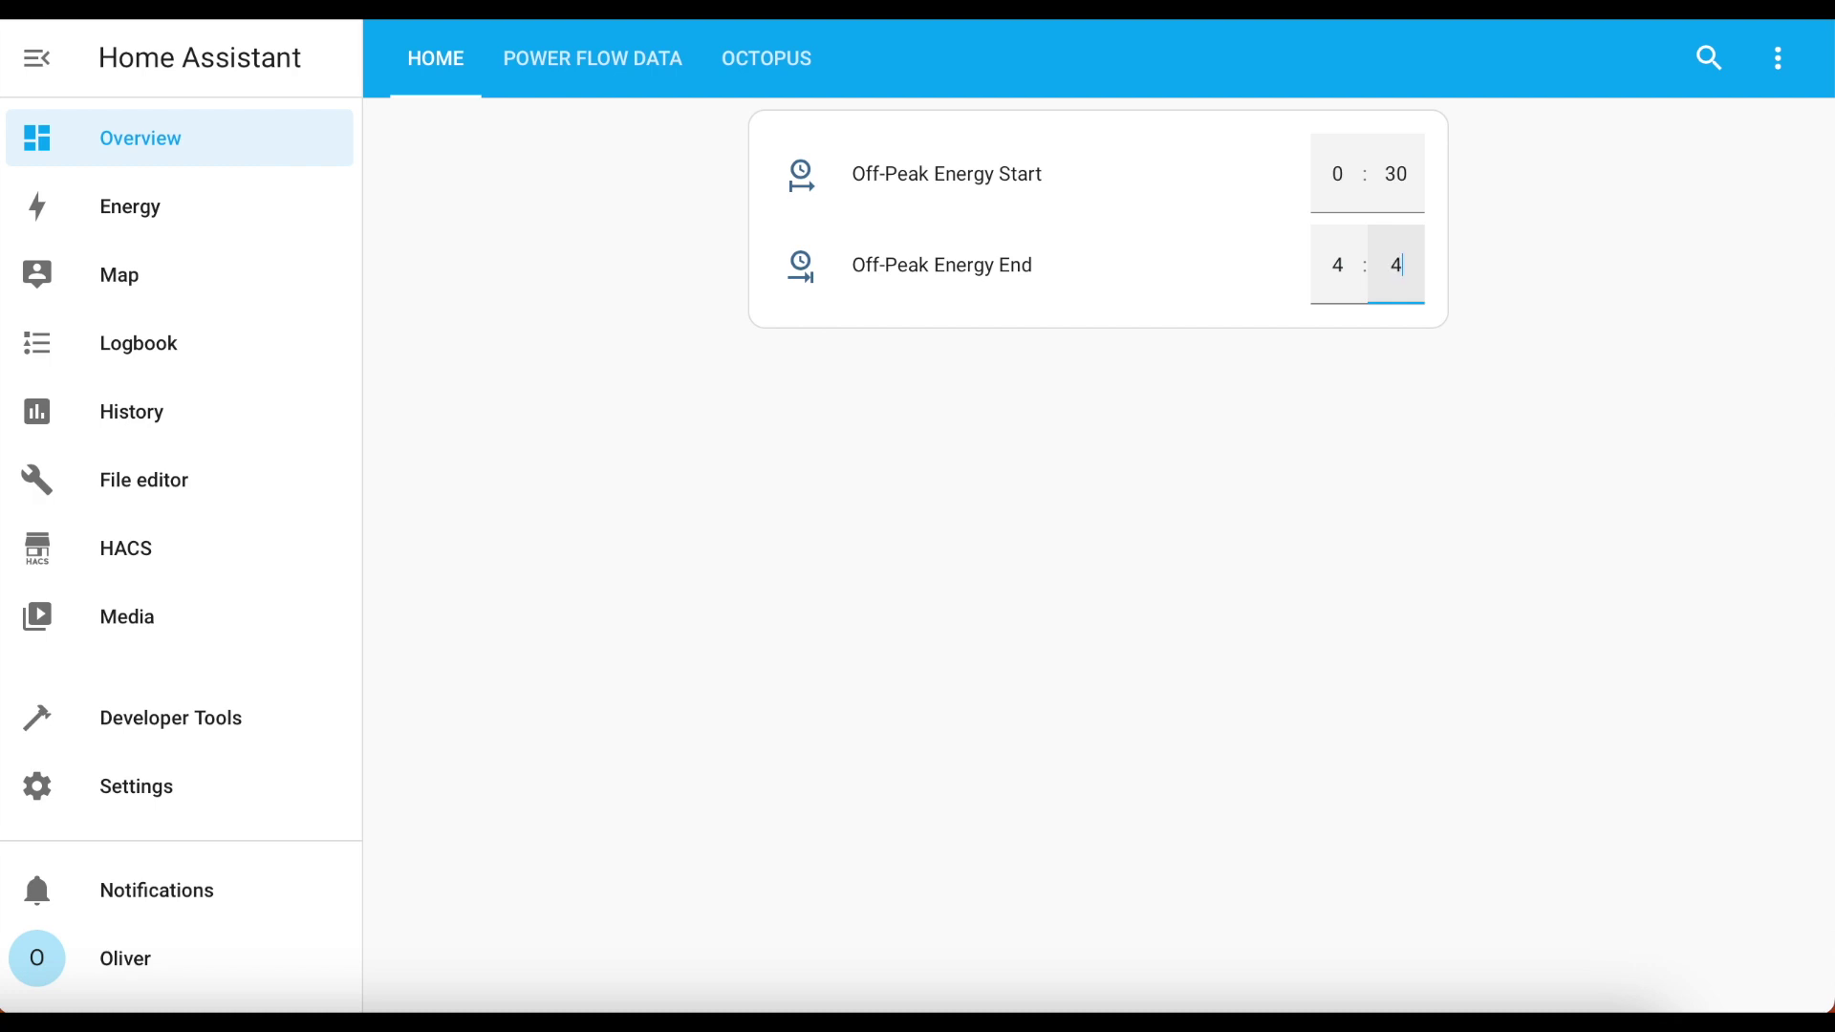
pyautogui.click(1520, 334)
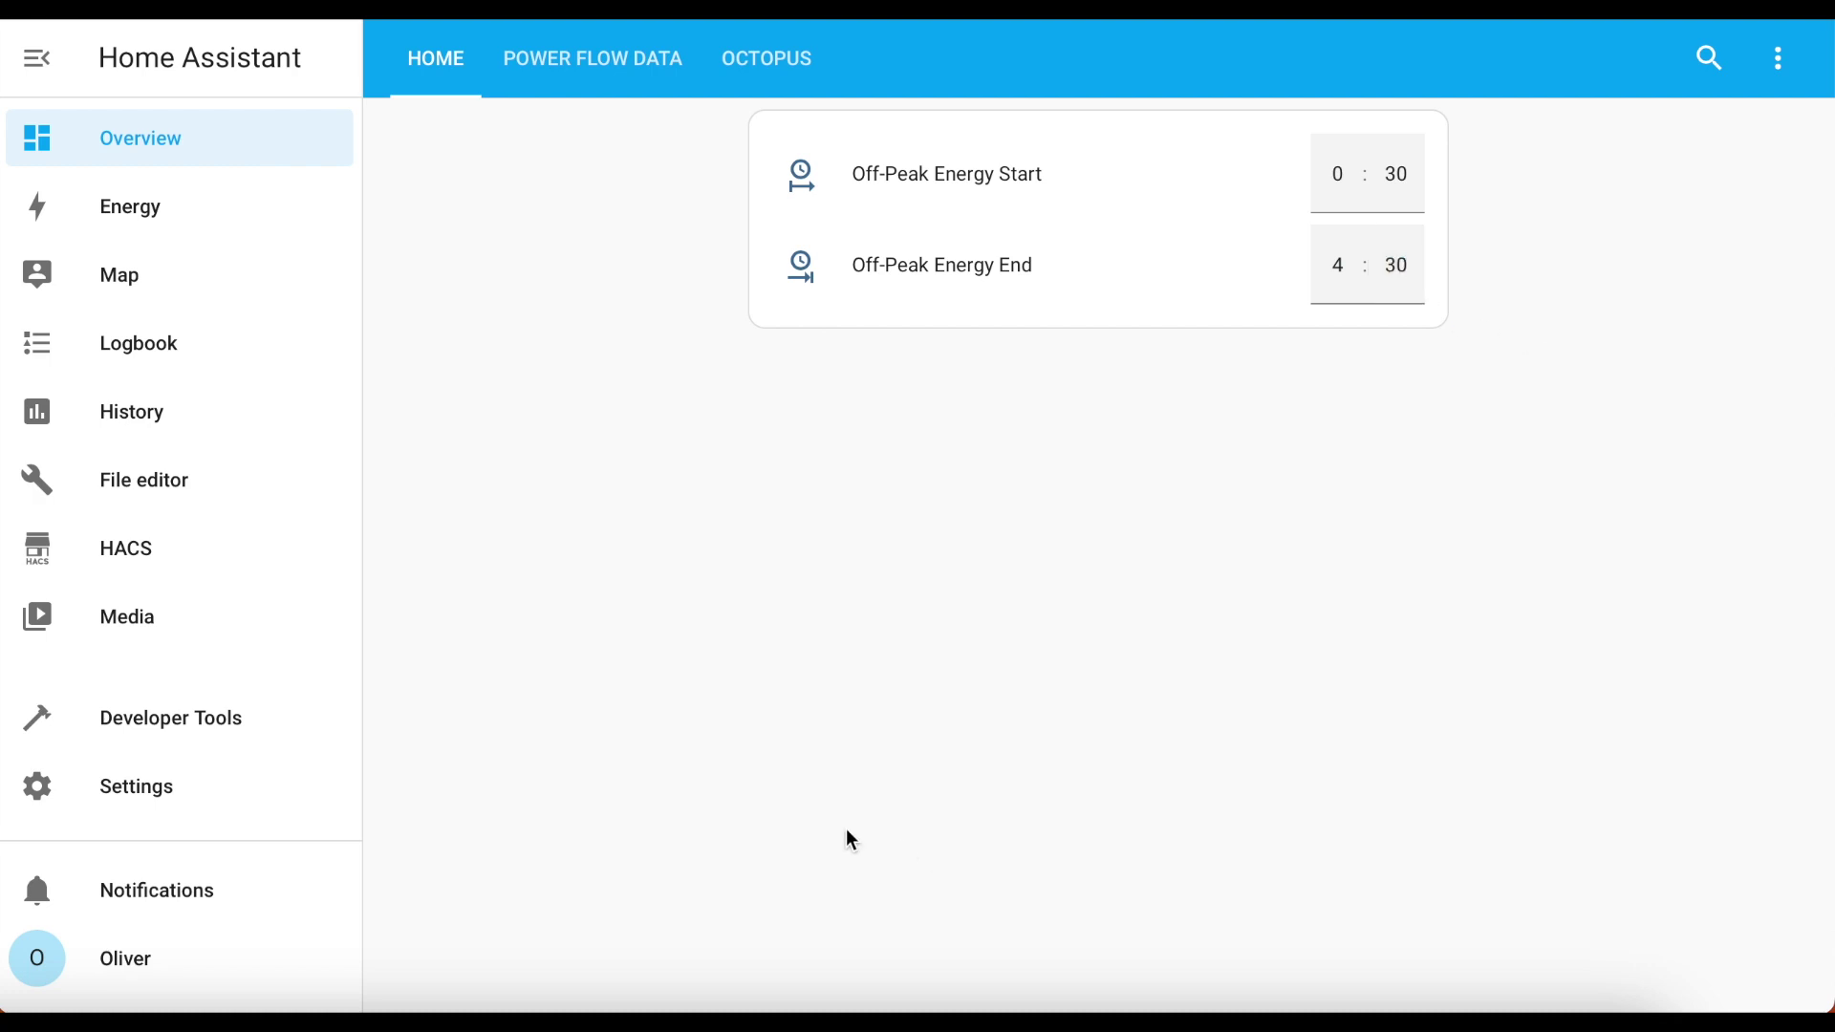
# - Start a new Utility Meter helper in the Devices & Services settings and name it "Energy - Grid Import"
pyautogui.click(160, 780)
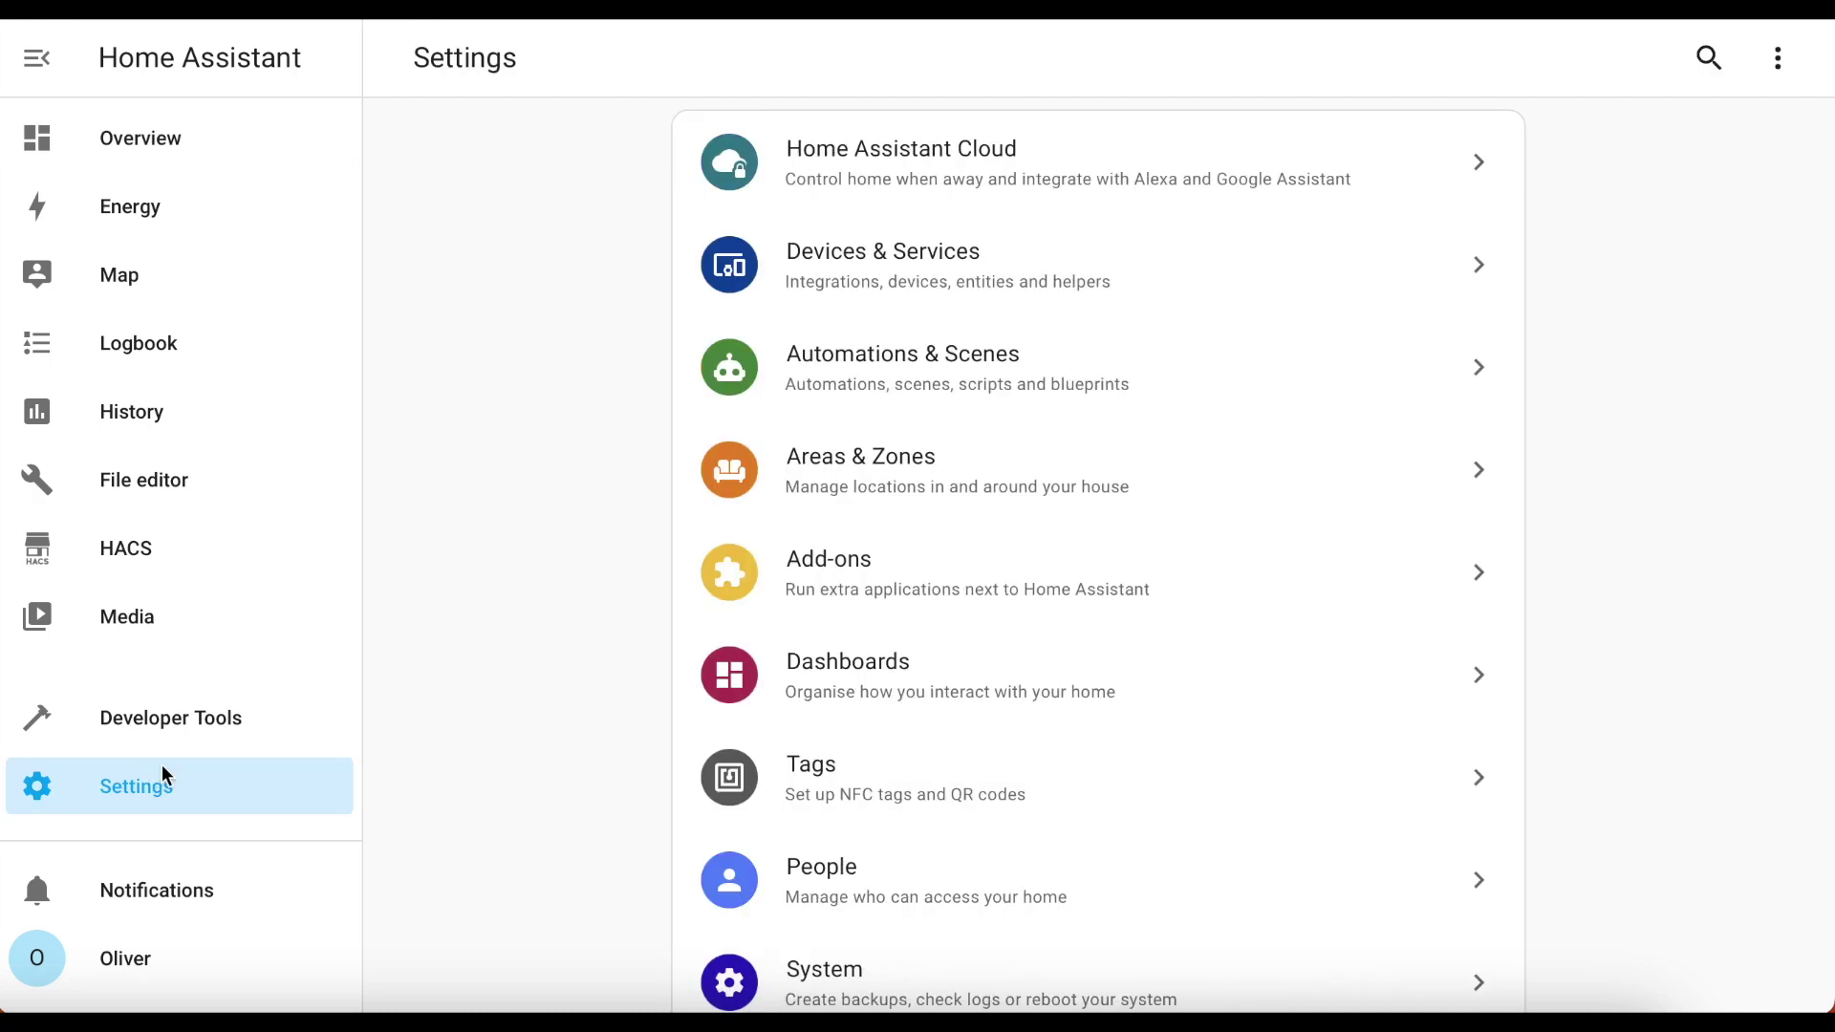
pyautogui.click(984, 264)
pyautogui.click(1353, 85)
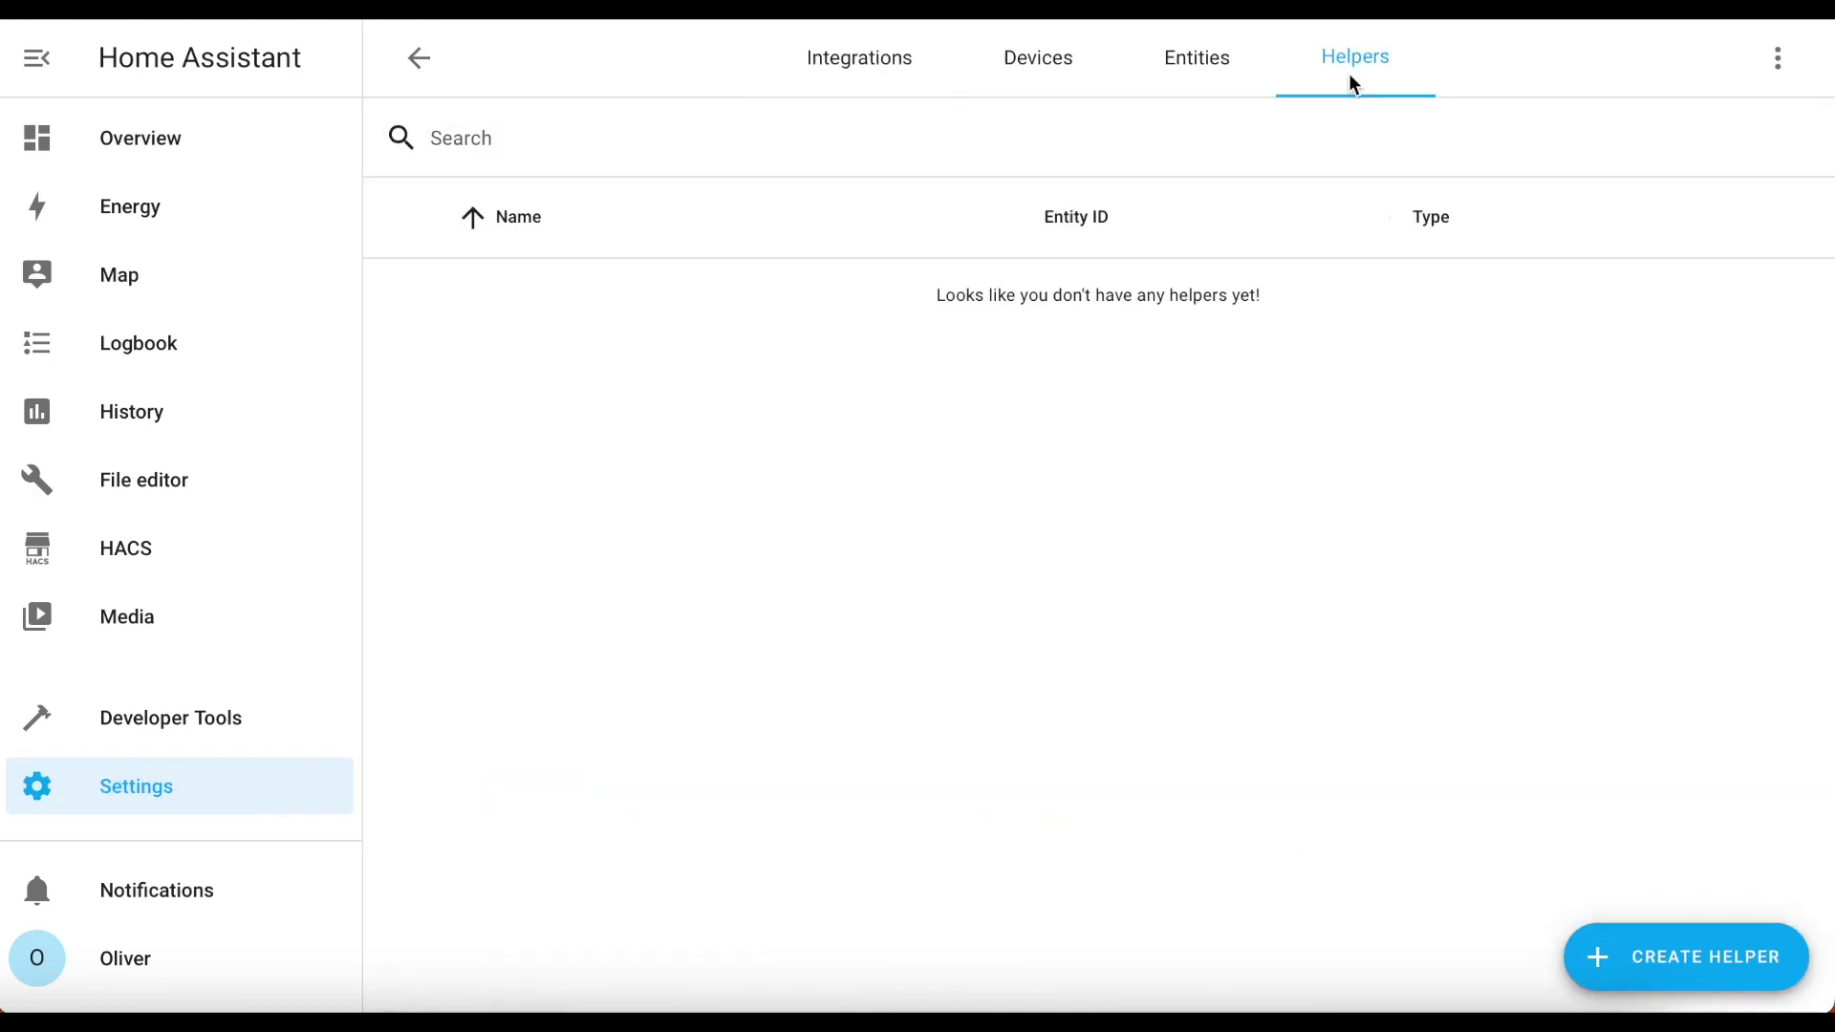
pyautogui.click(1734, 979)
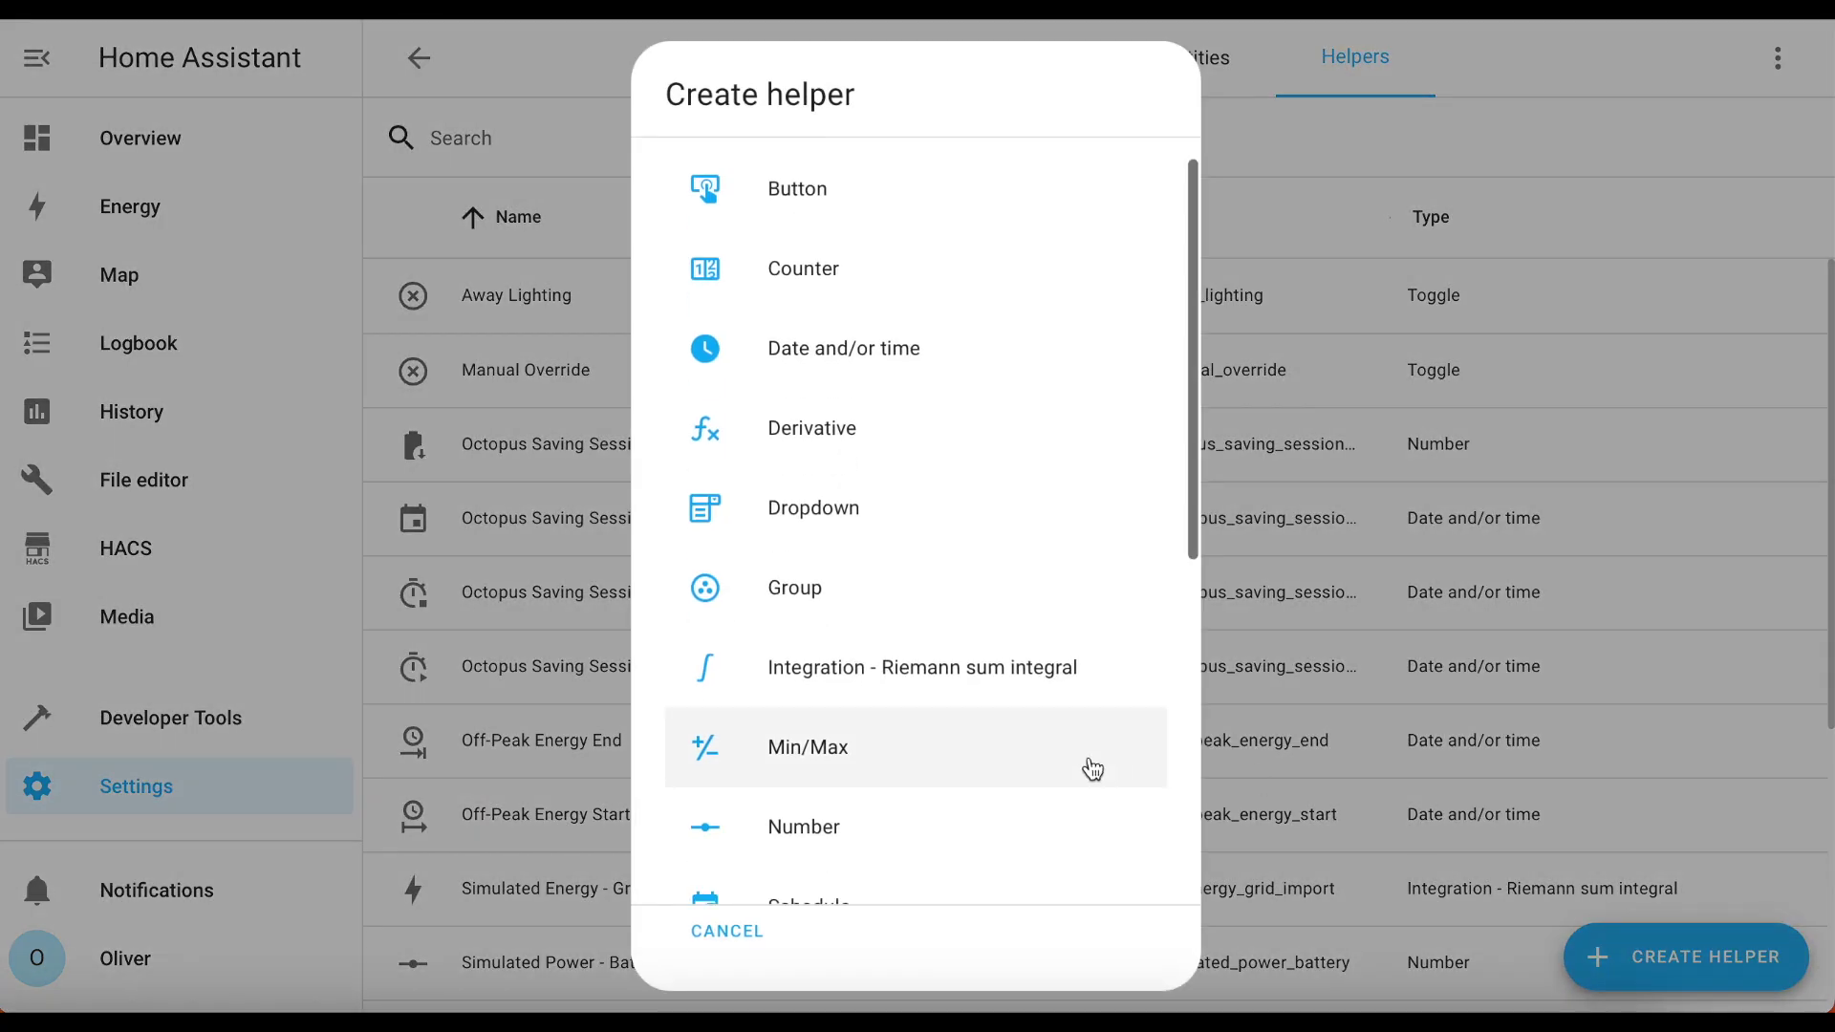
pyautogui.scroll(-6, 1089, 773)
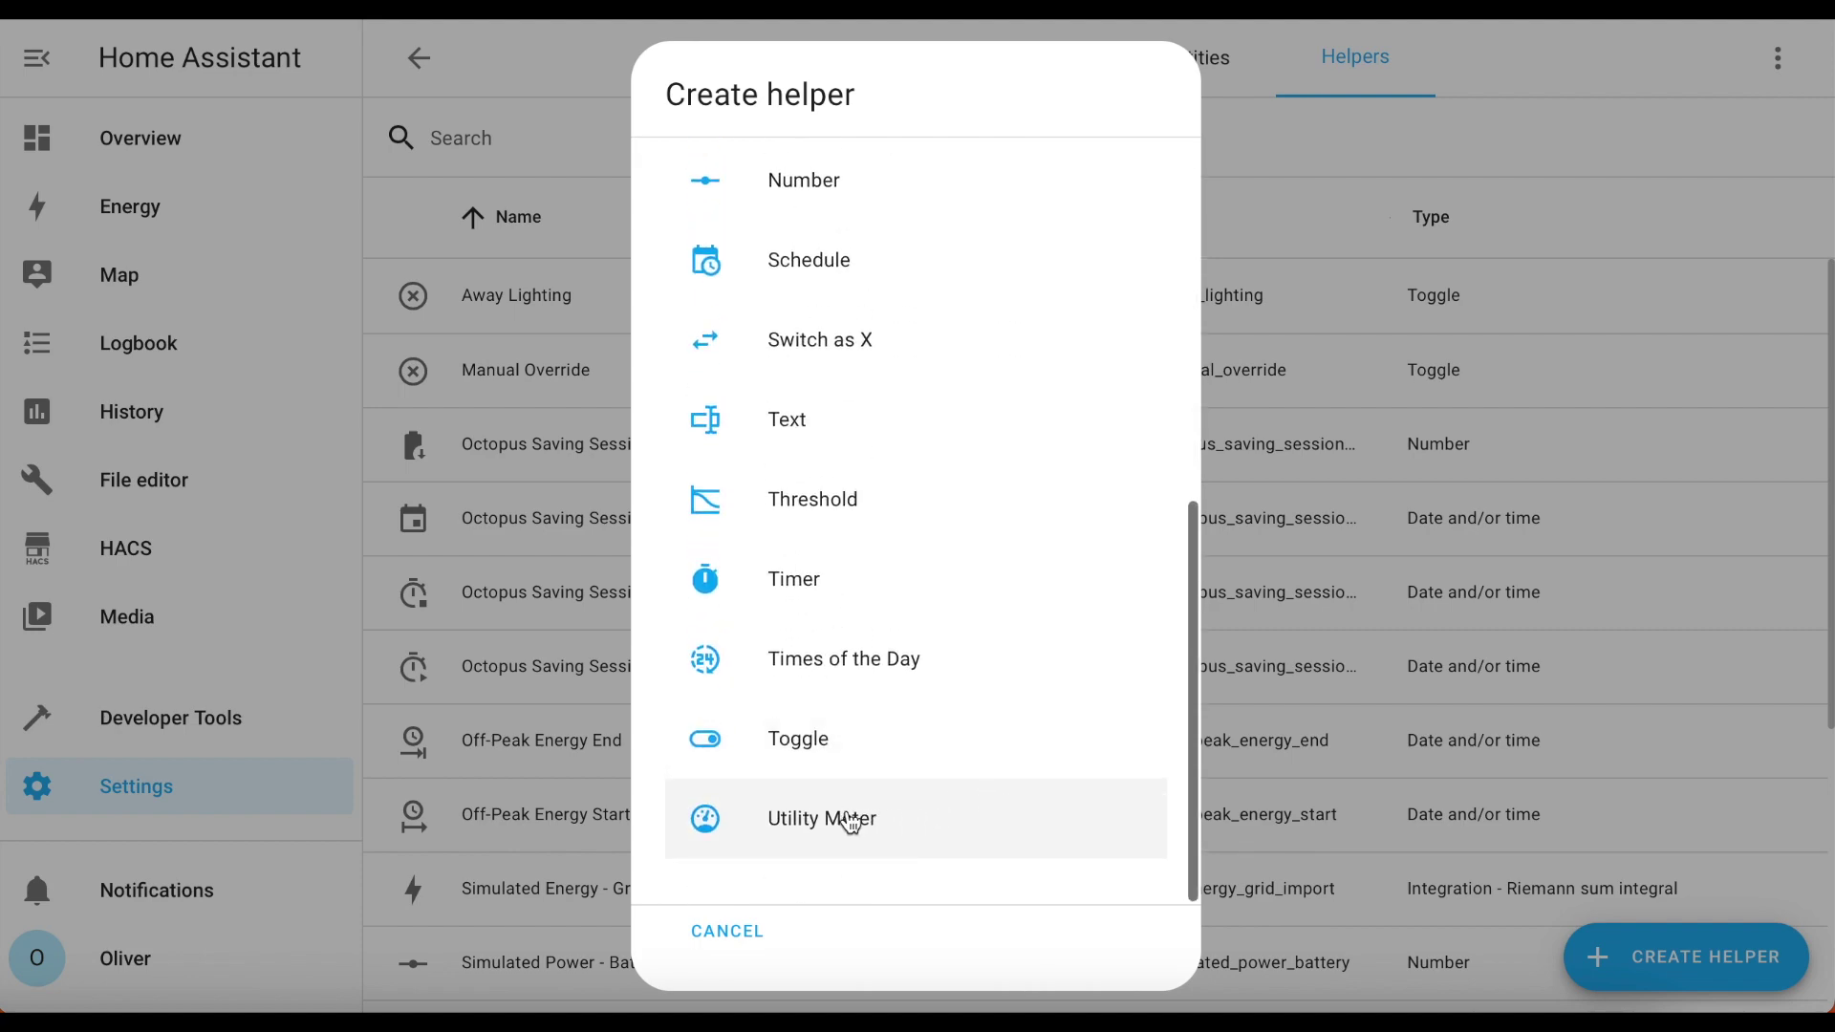
pyautogui.click(851, 822)
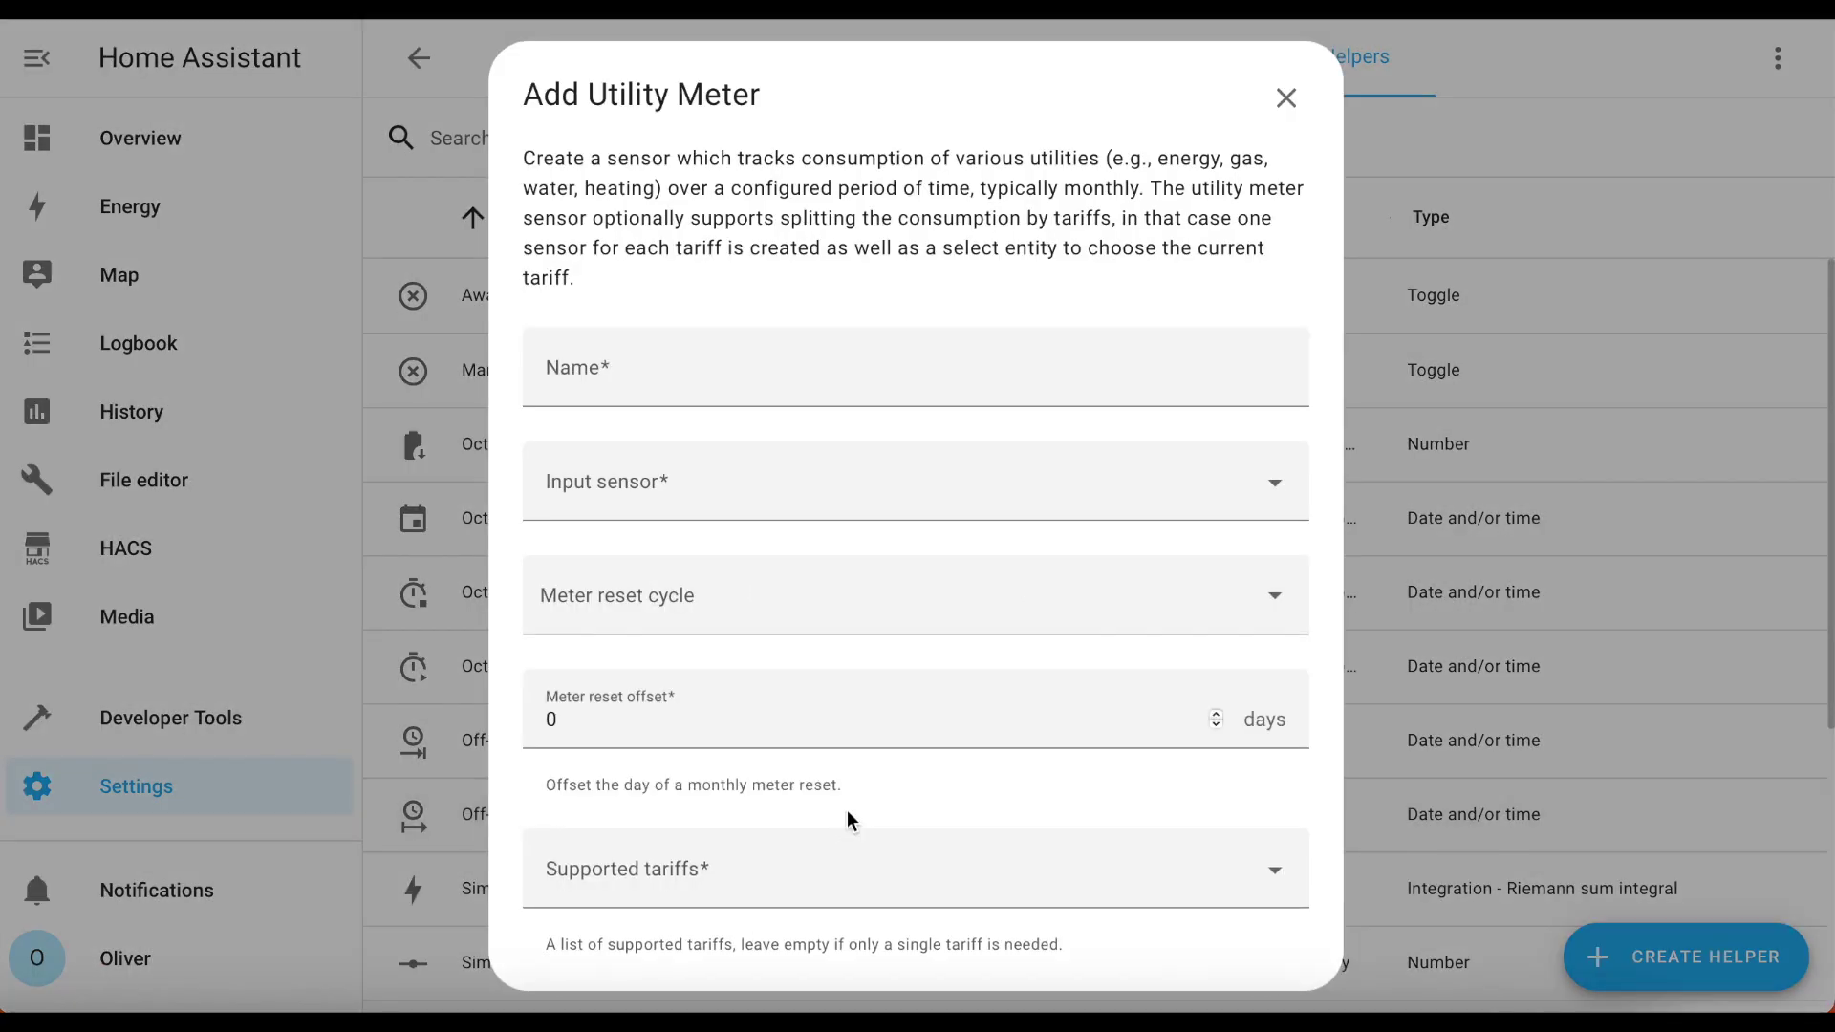
pyautogui.click(675, 377)
pyautogui.write('Energy - Grid Import')
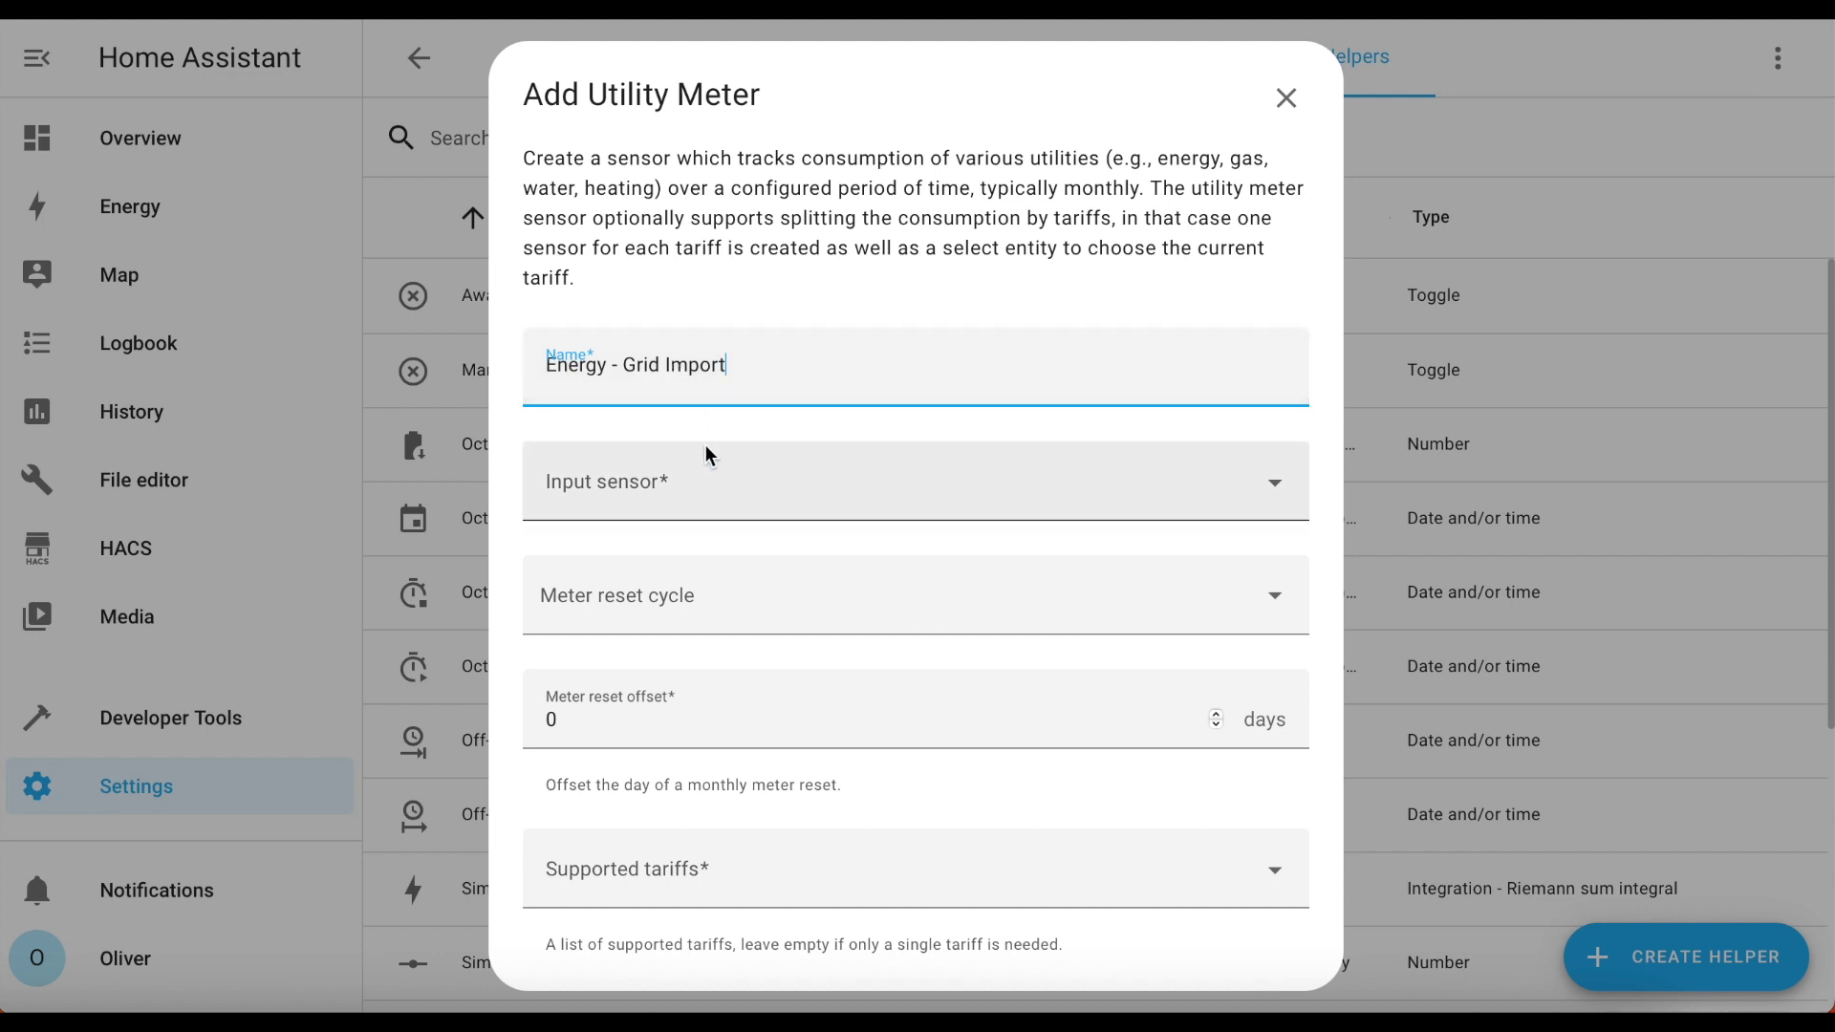
# - Use Simulated Energy - Grid Import as the meter's input sensor and set its reset cycle to Daily
pyautogui.click(703, 484)
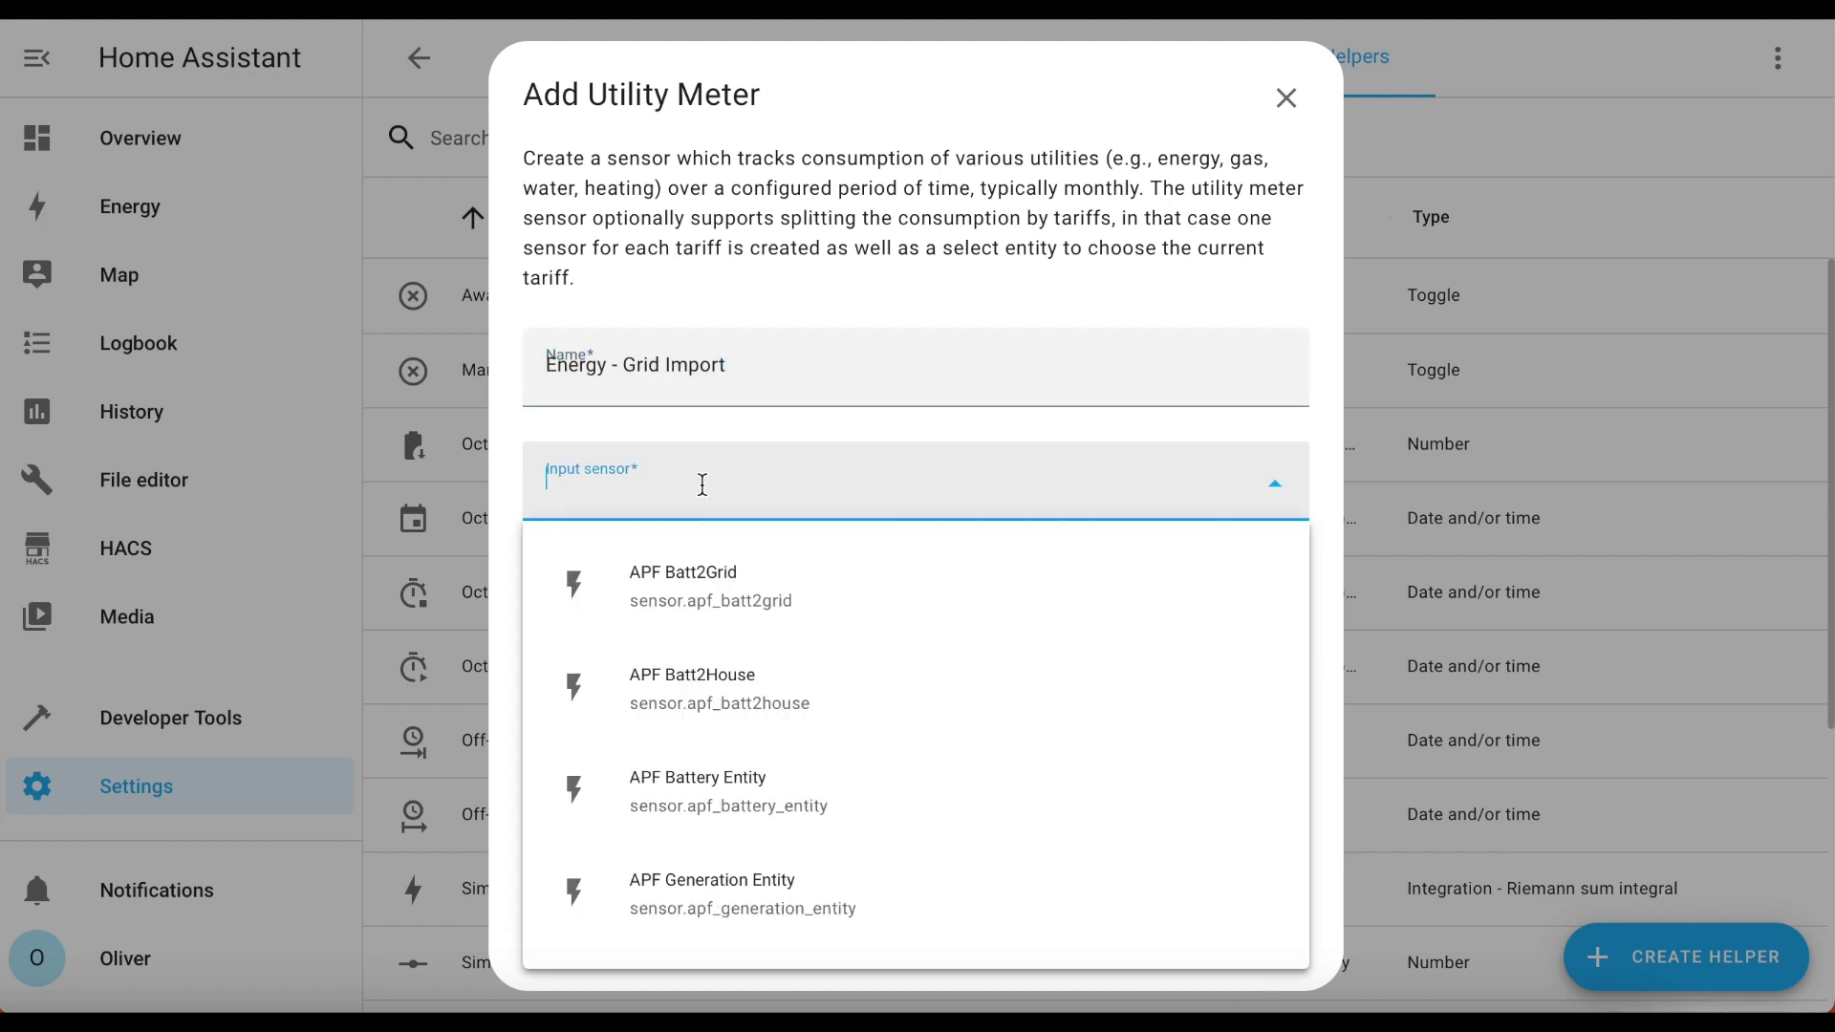
pyautogui.write('simulate')
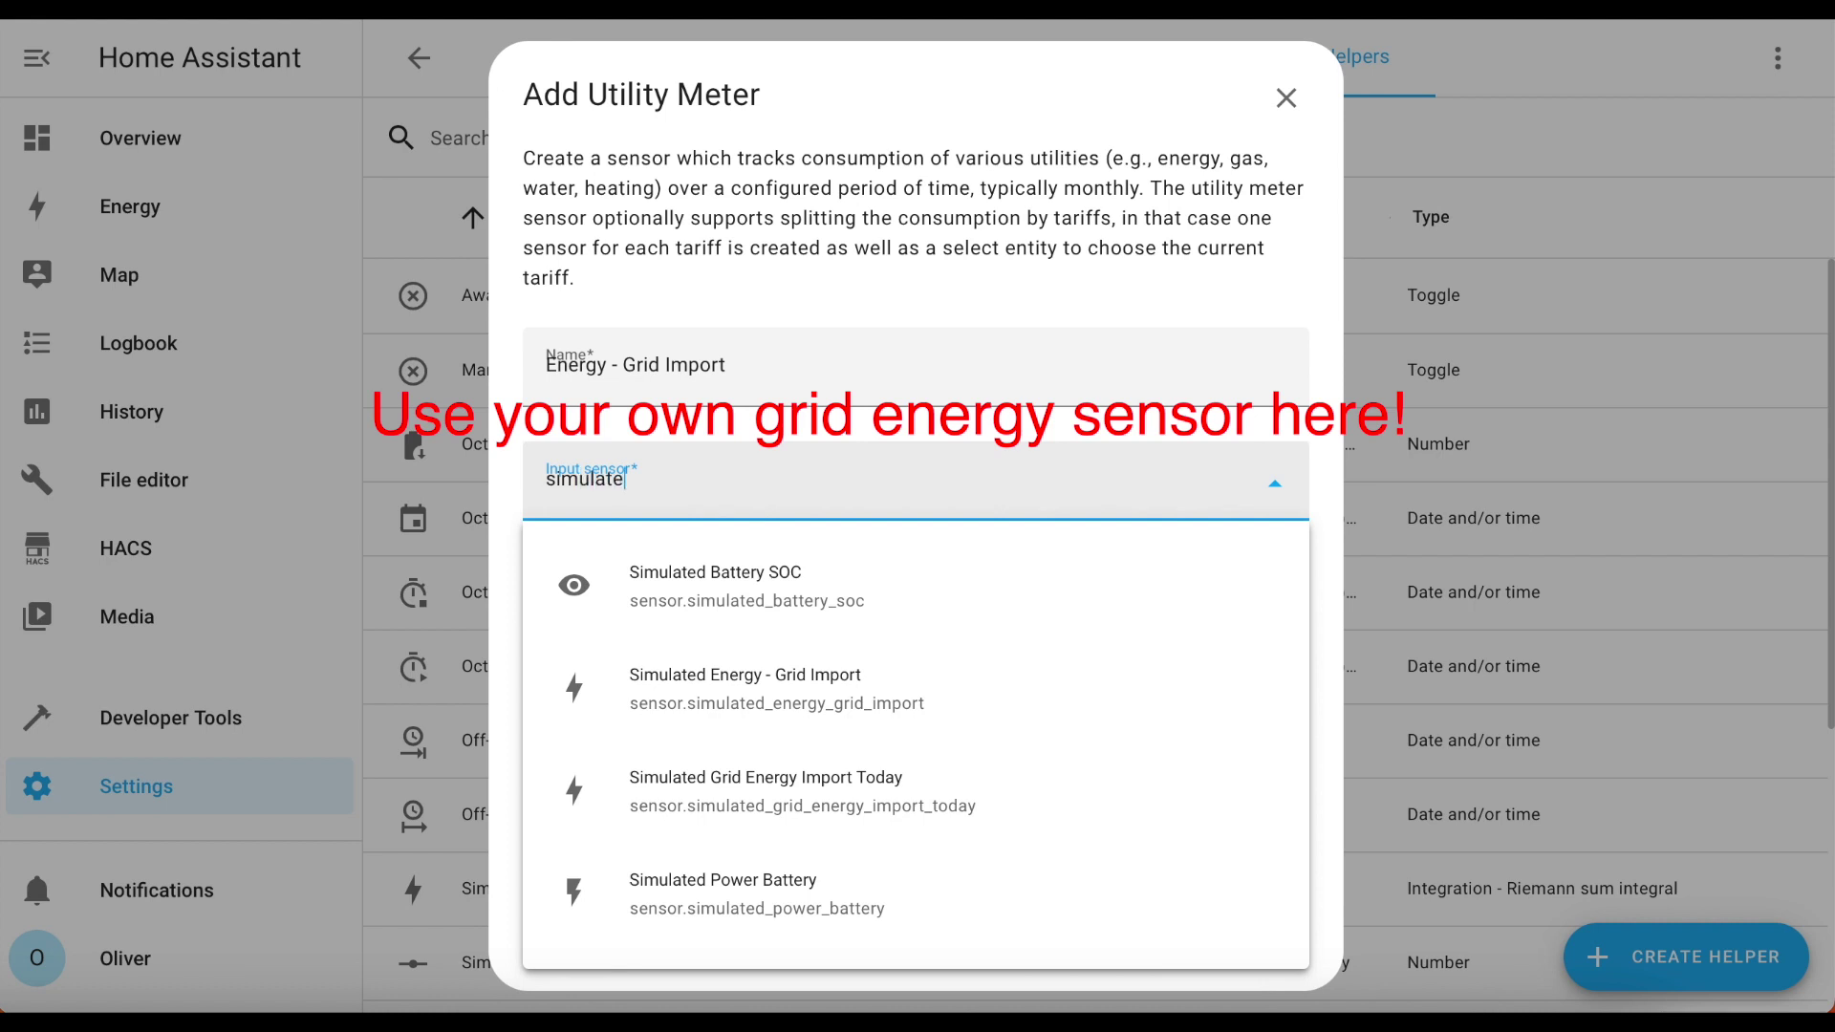
pyautogui.write('d energy')
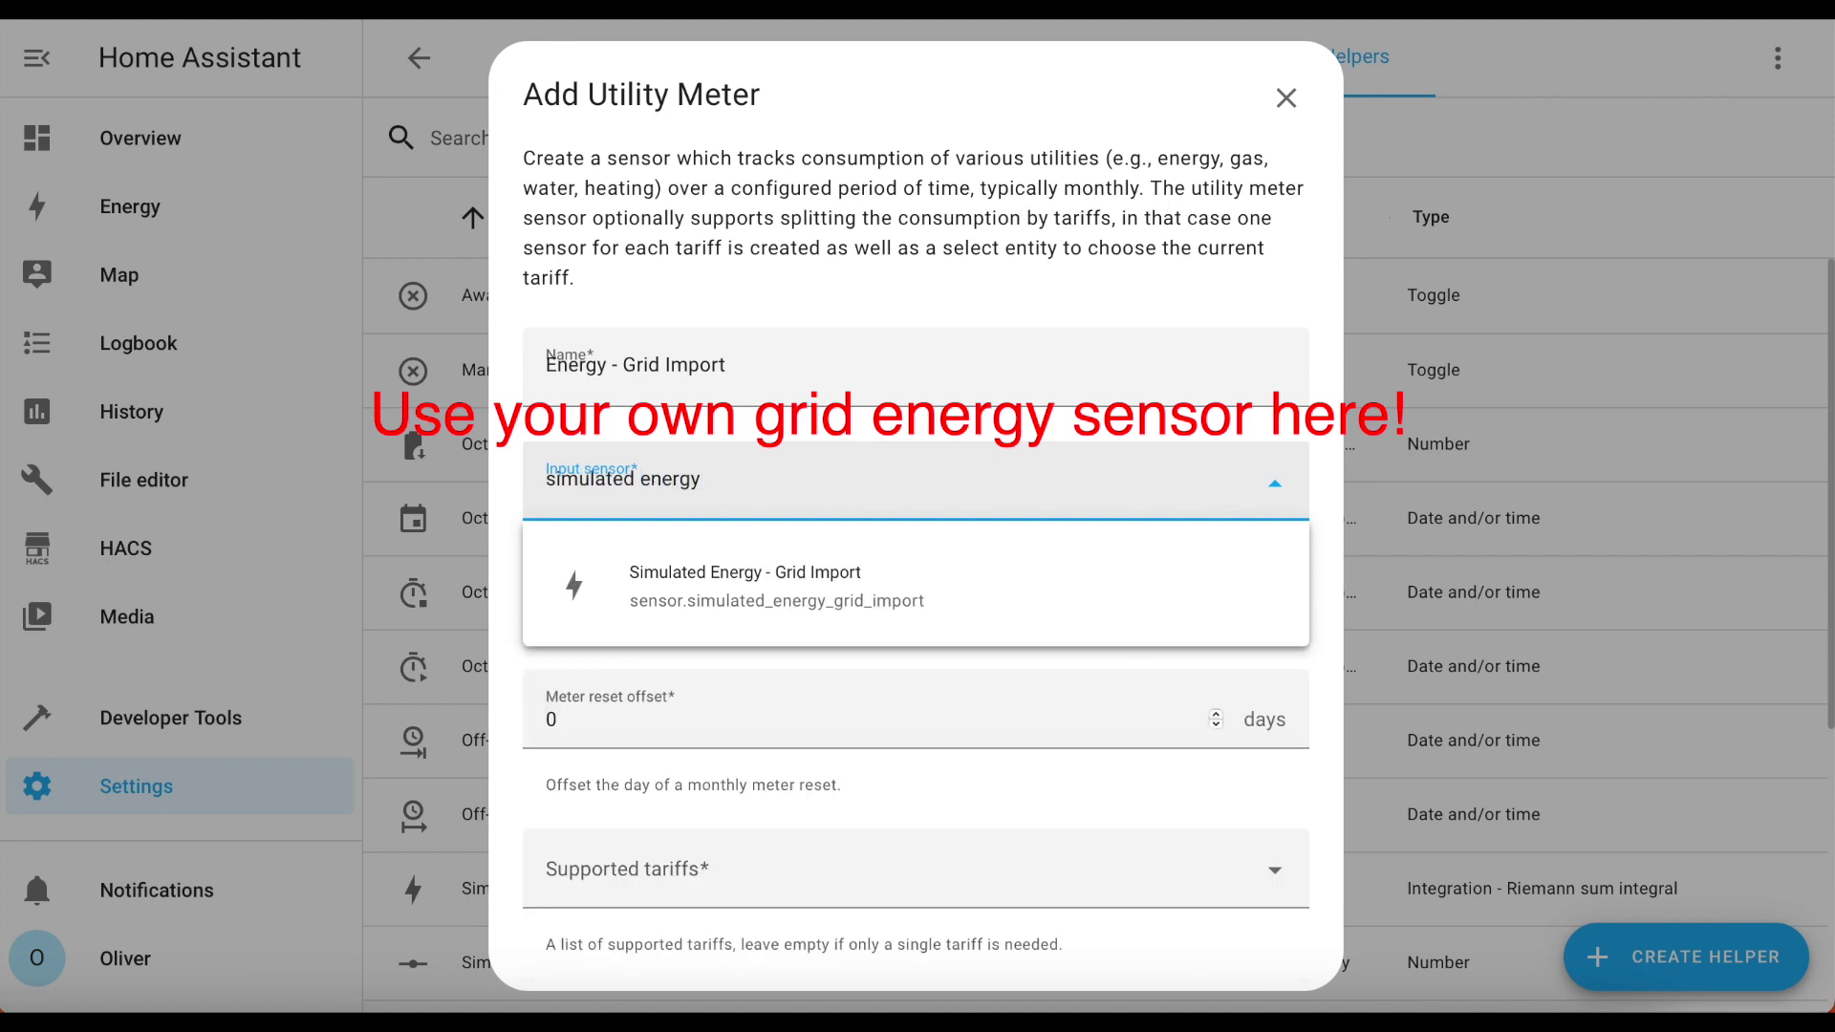
pyautogui.click(820, 604)
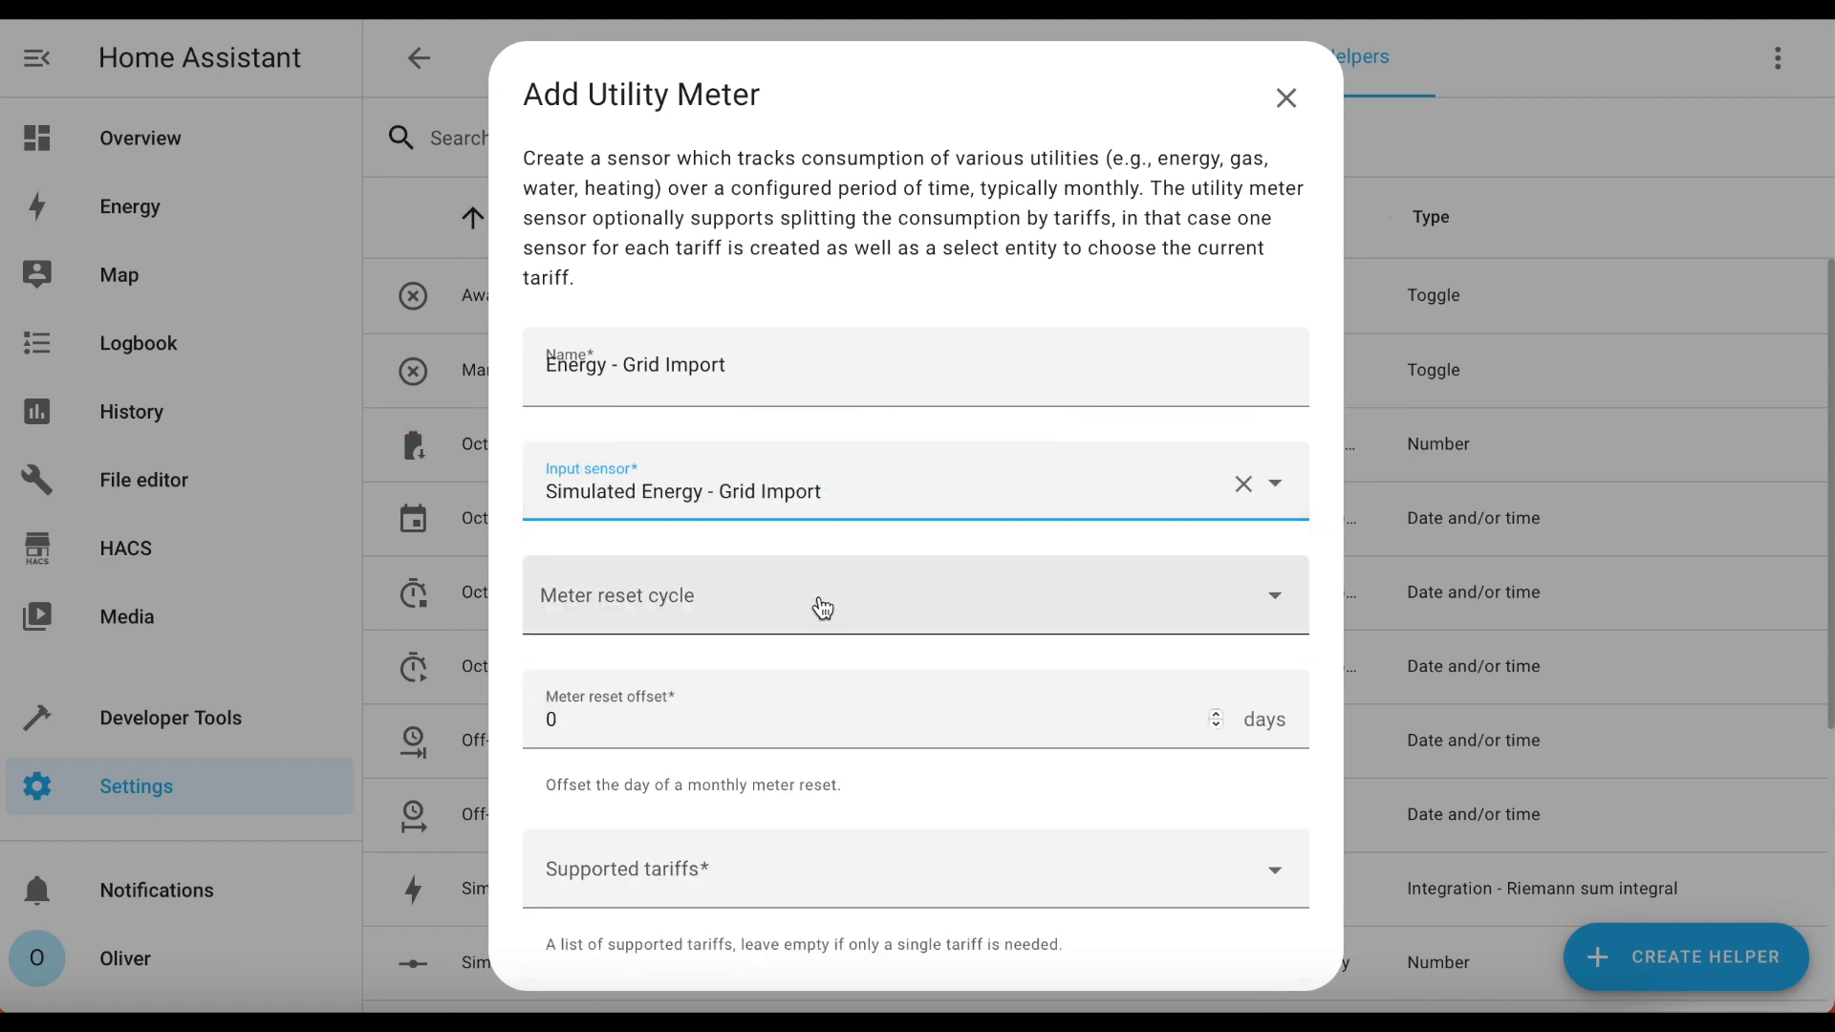
pyautogui.click(822, 608)
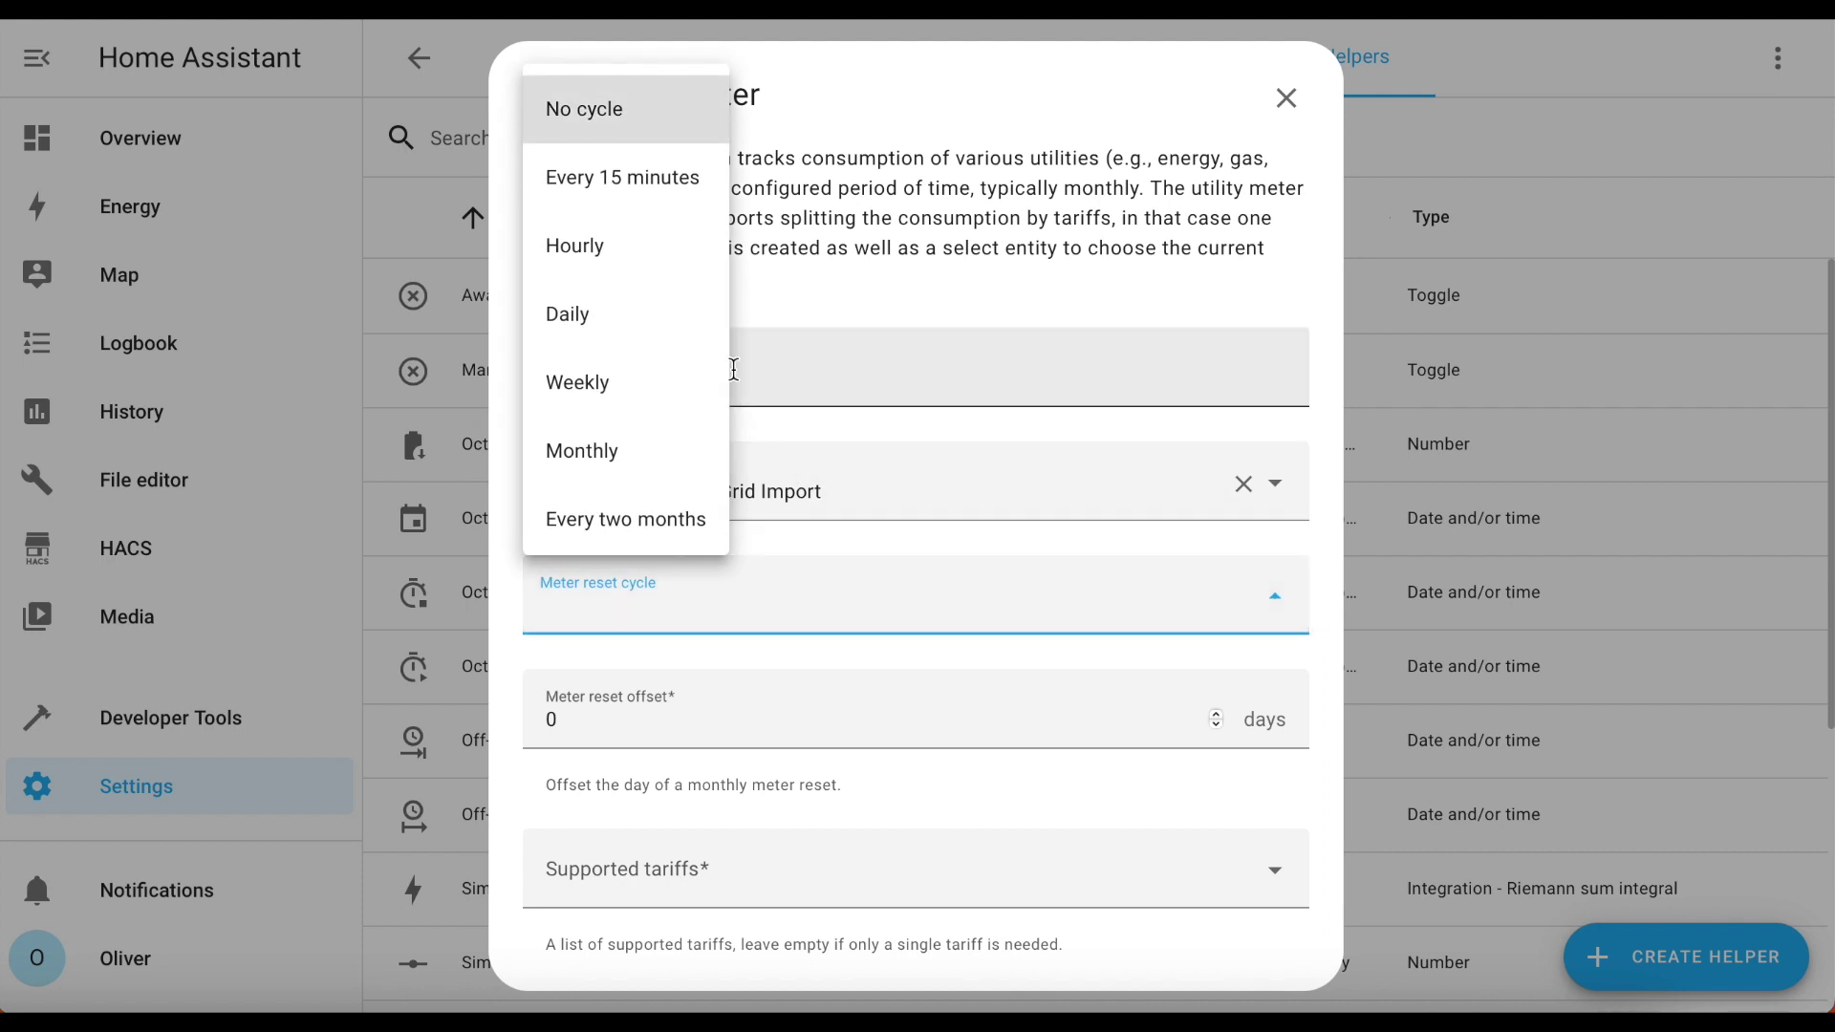
pyautogui.click(602, 323)
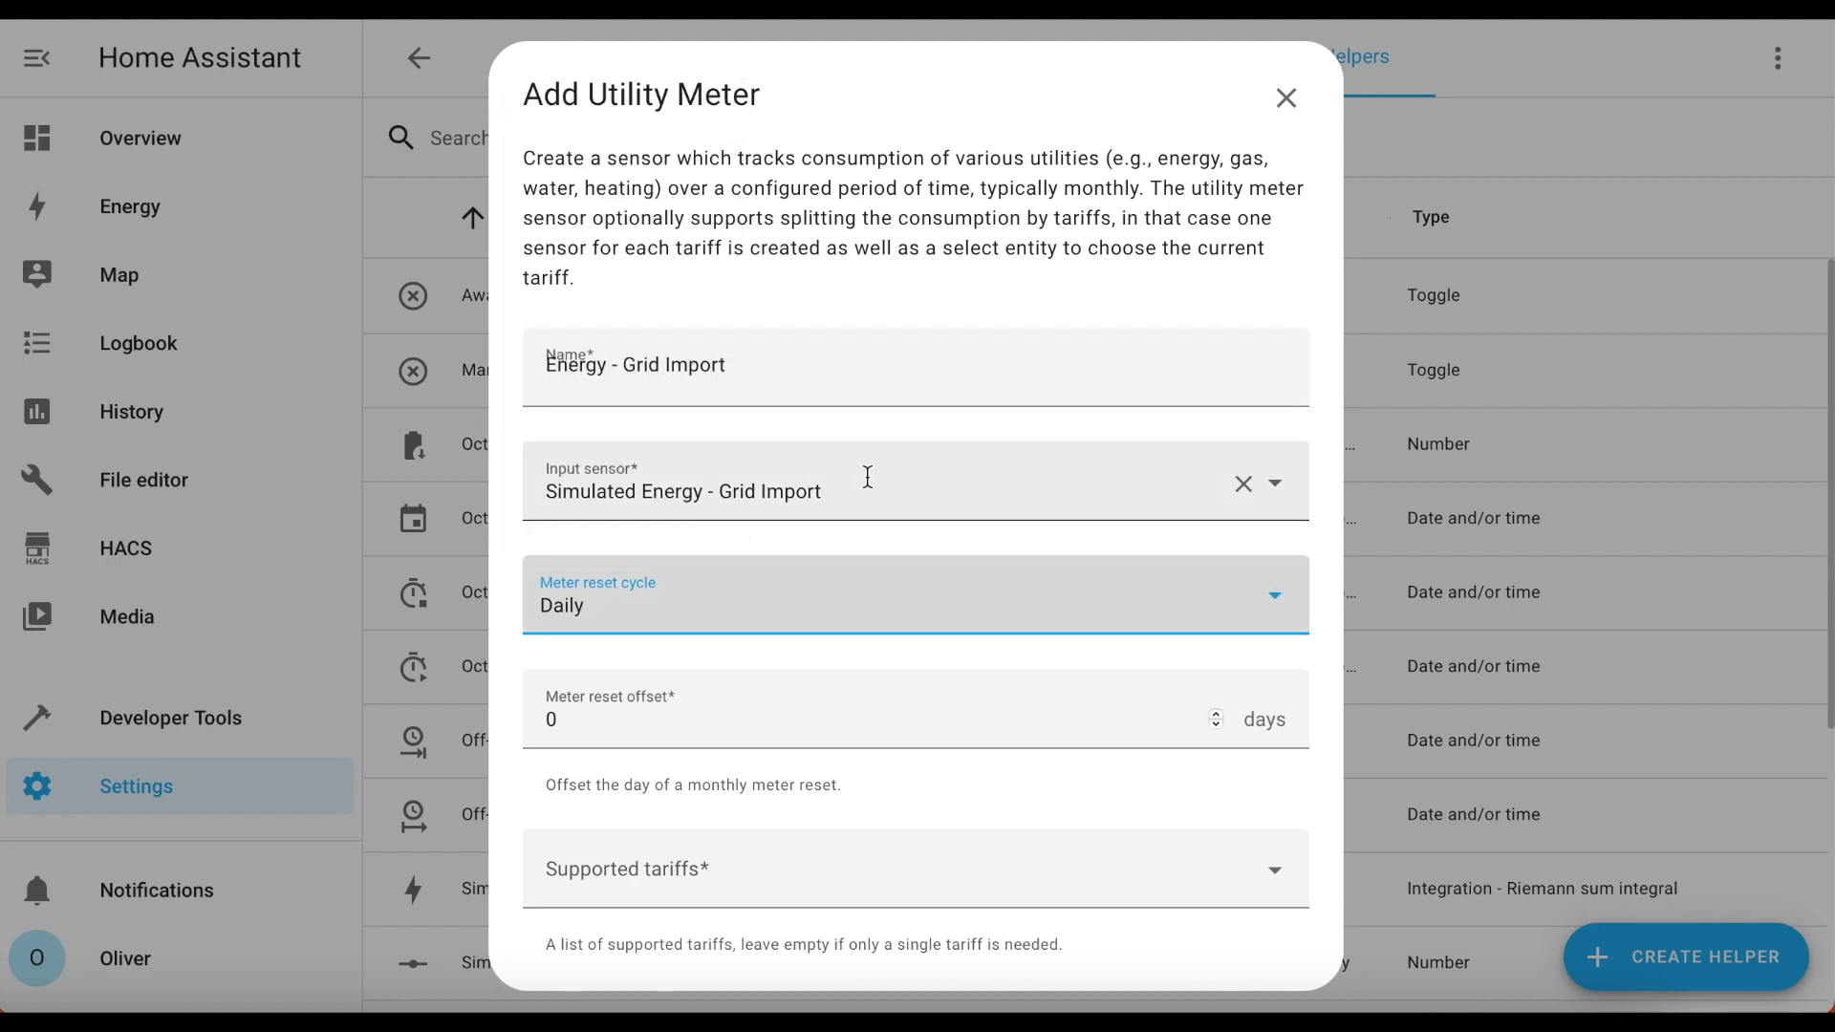
# - Add peak and offpeak as the meter's supported tariffs, then submit and finish creating the Energy - Grid Import utility meter
pyautogui.scroll(-4, 866, 475)
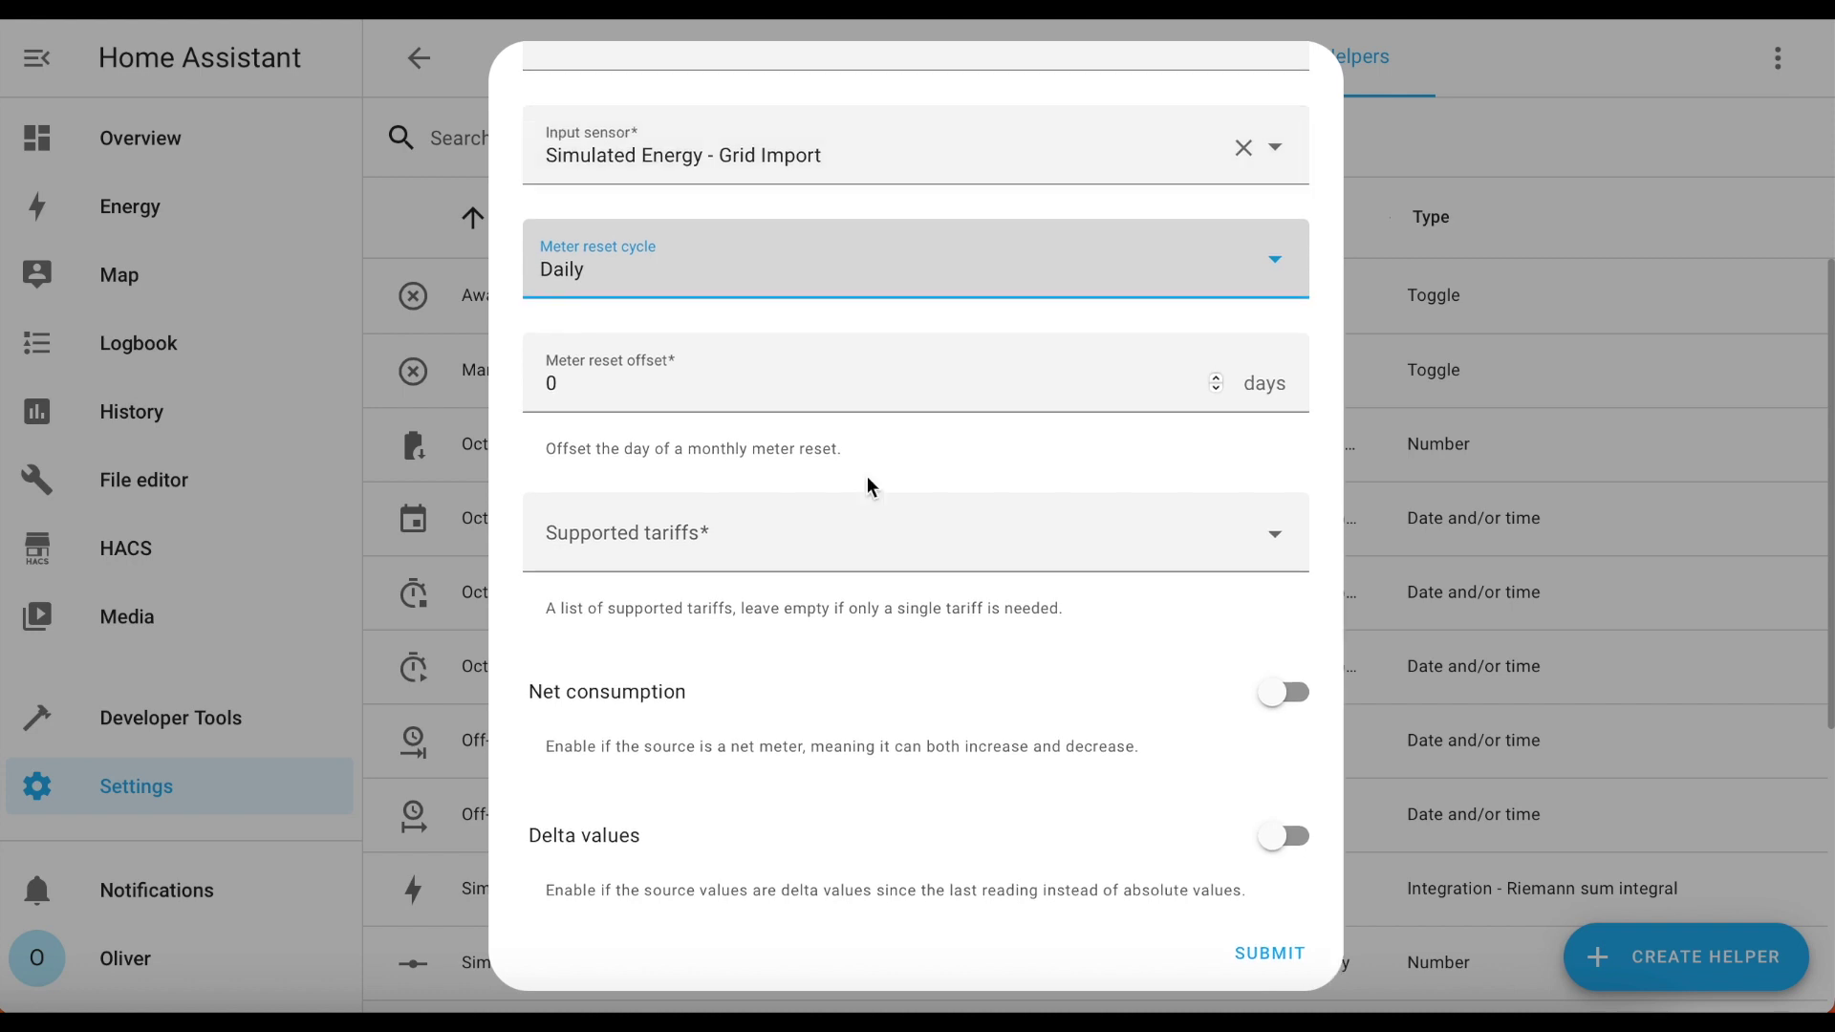
pyautogui.click(712, 528)
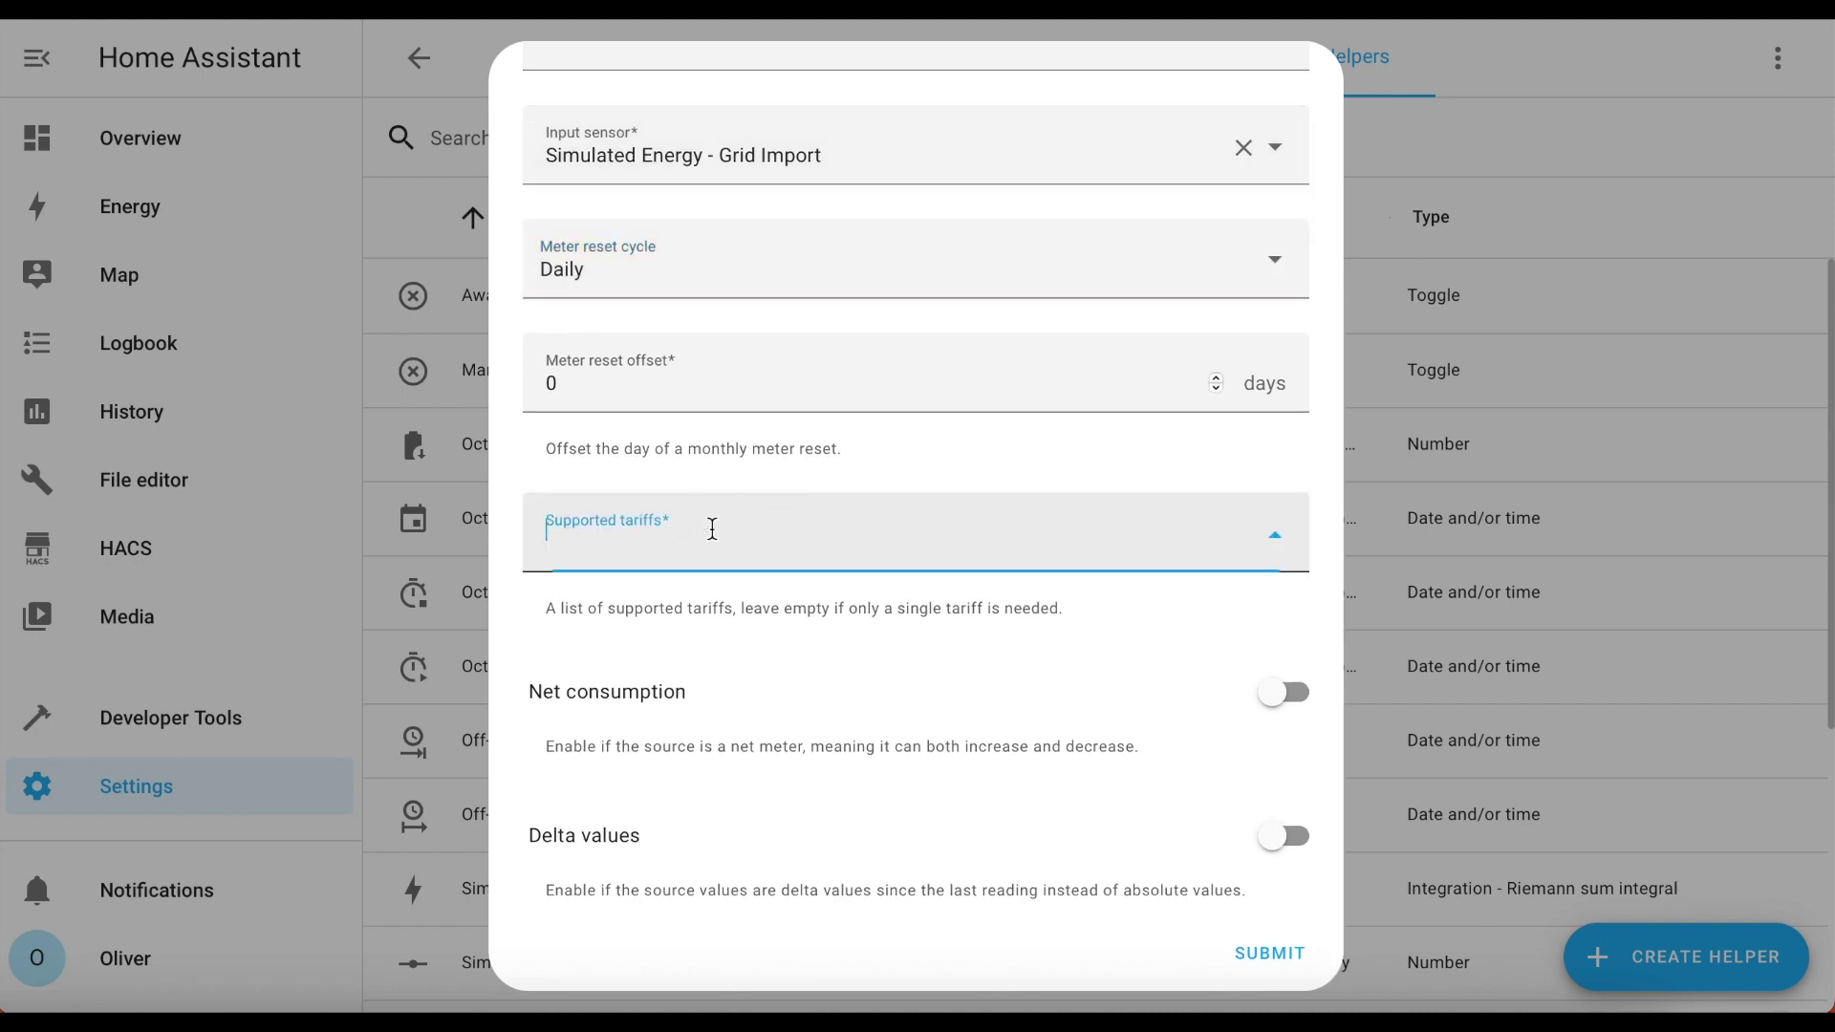
pyautogui.write('peak')
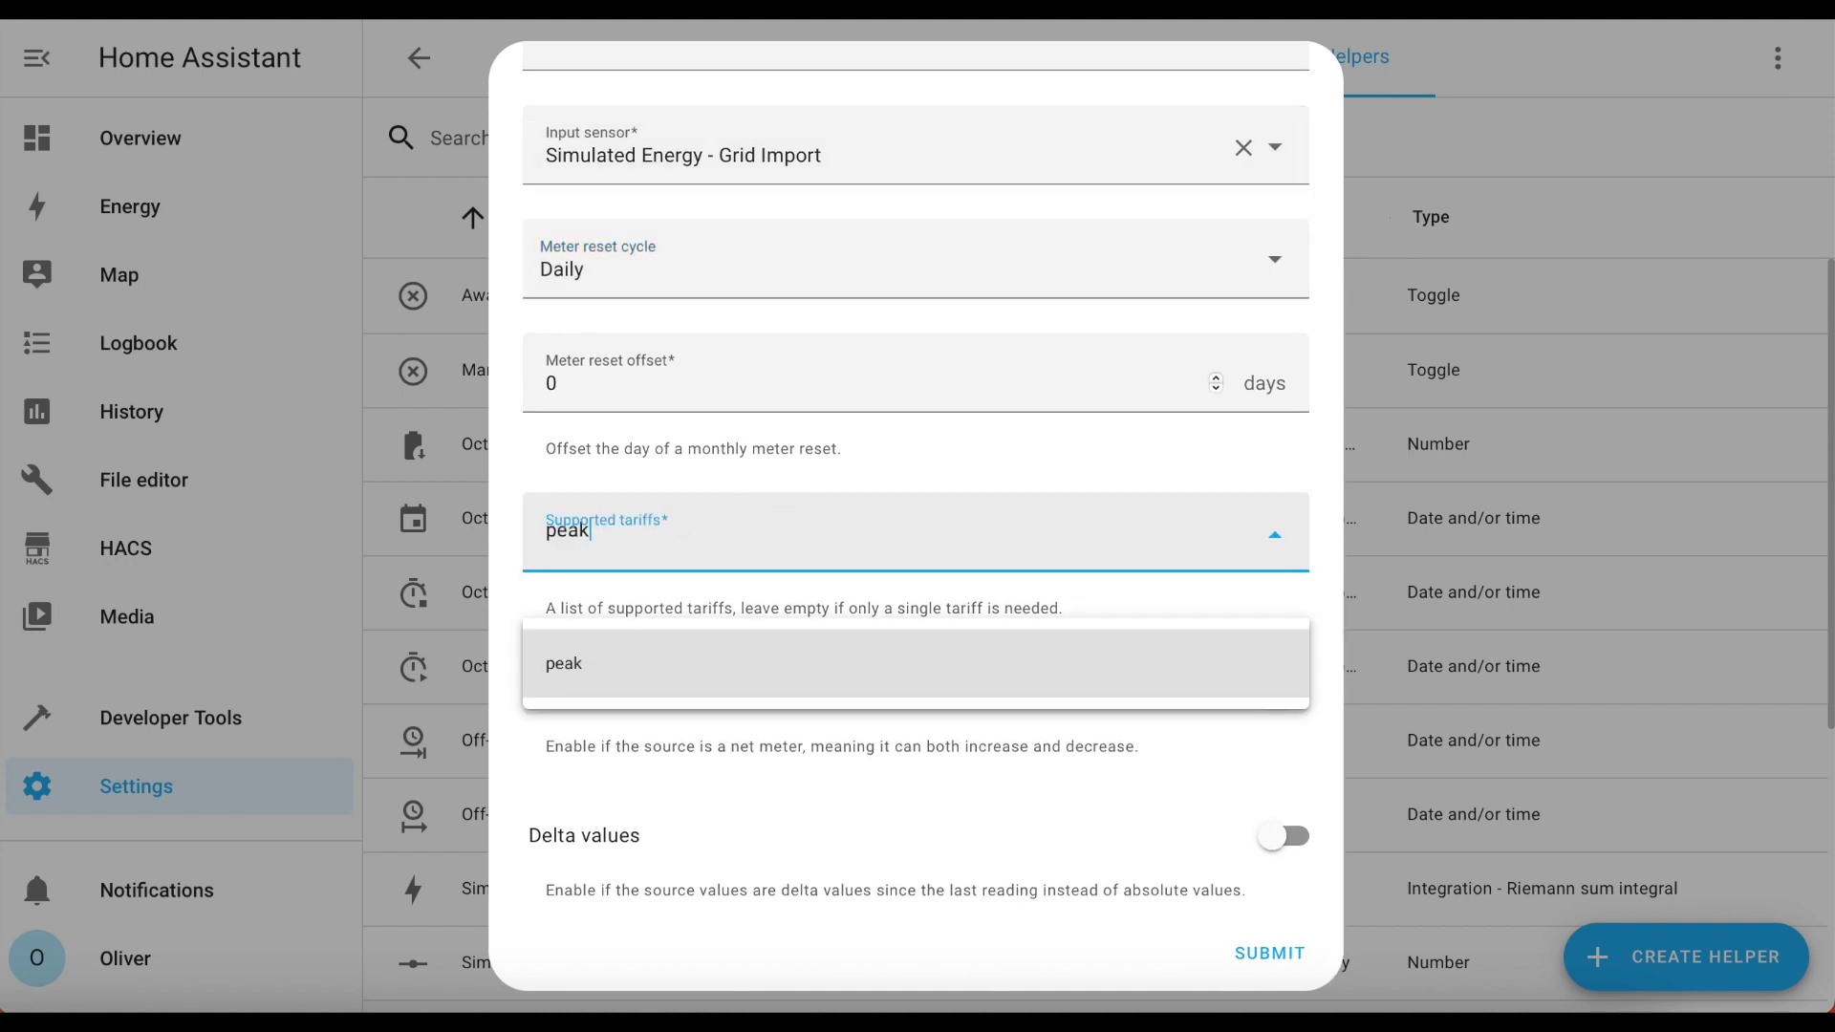
pyautogui.press('Return')
pyautogui.write('offpeak')
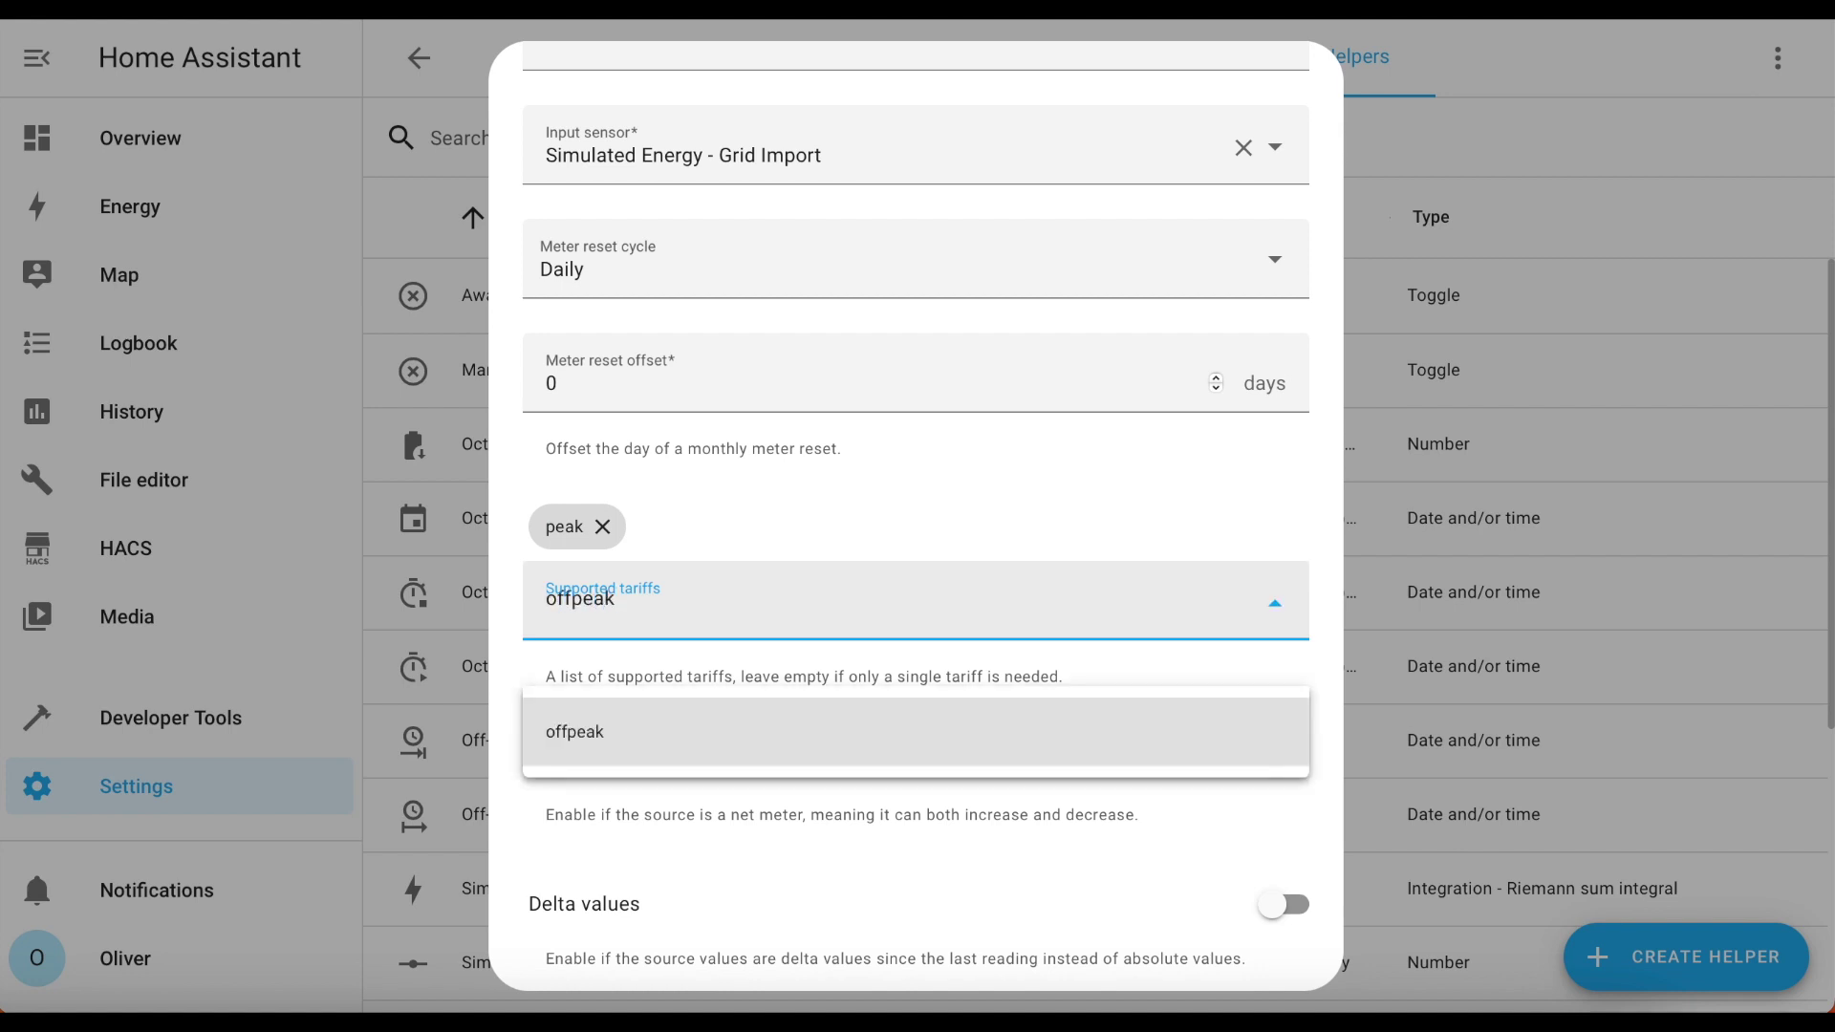
pyautogui.press('Return')
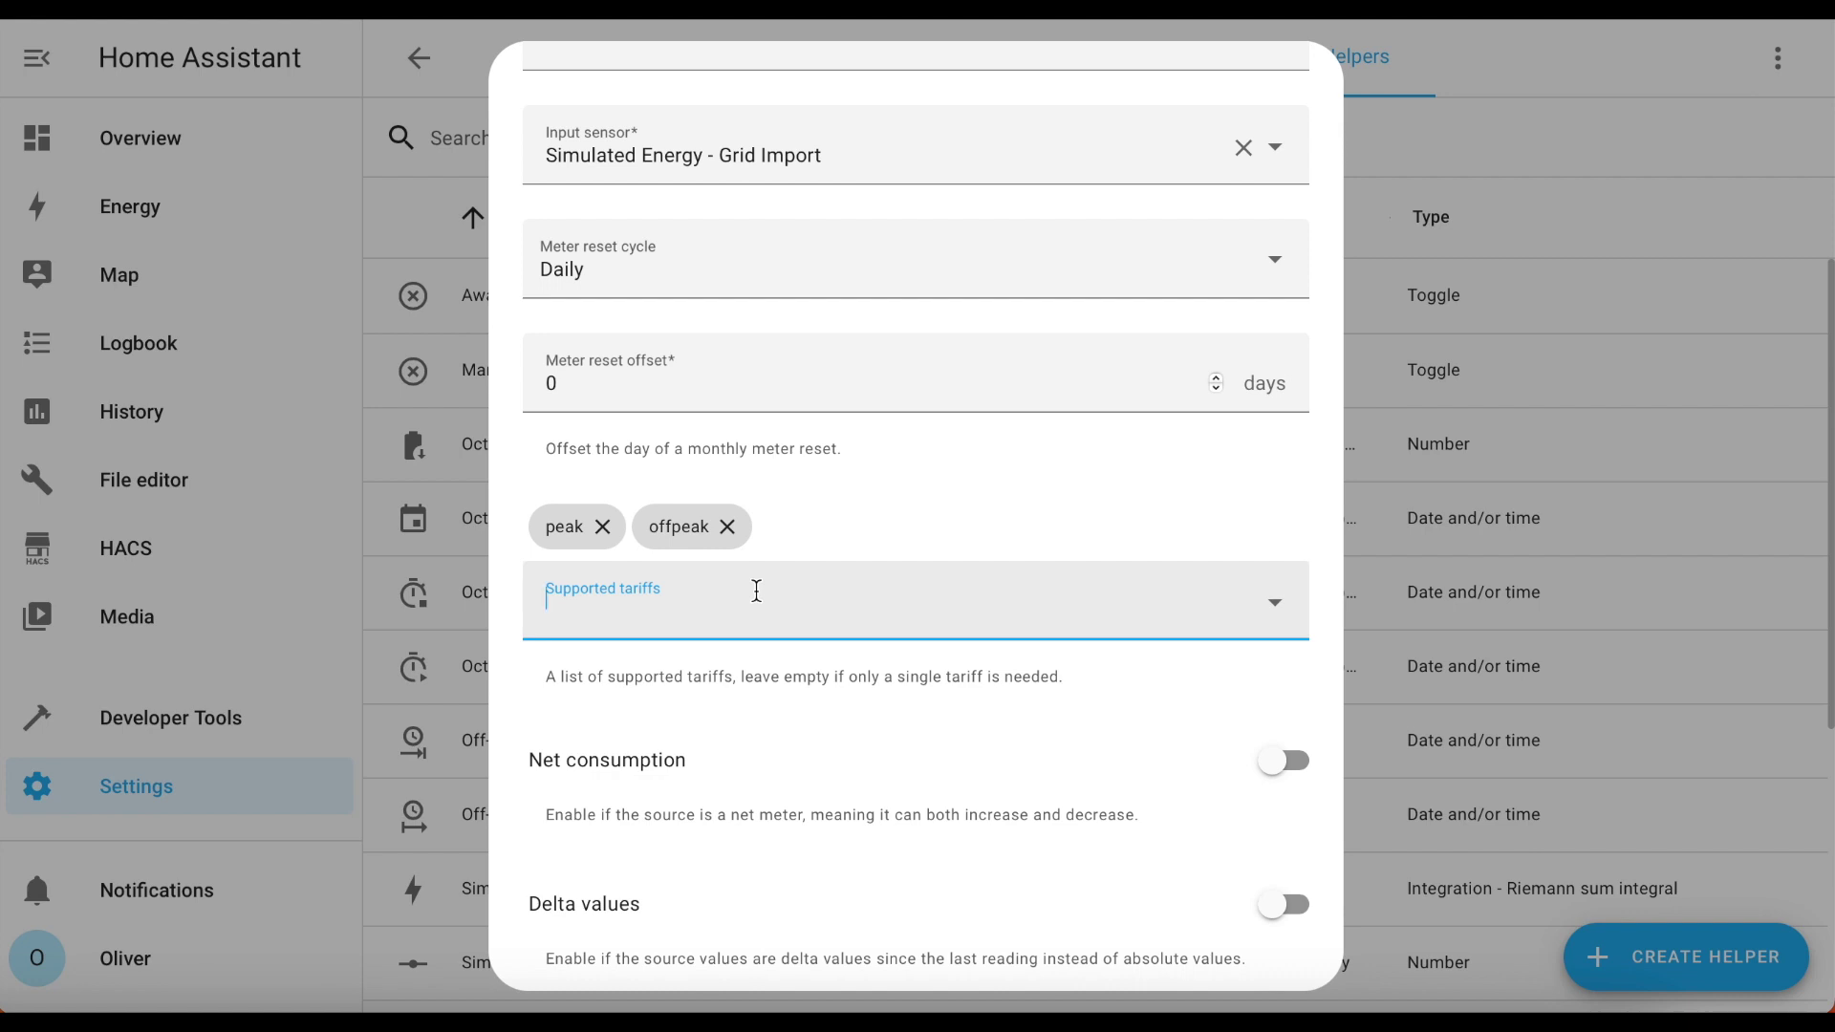
pyautogui.scroll(-2, 756, 591)
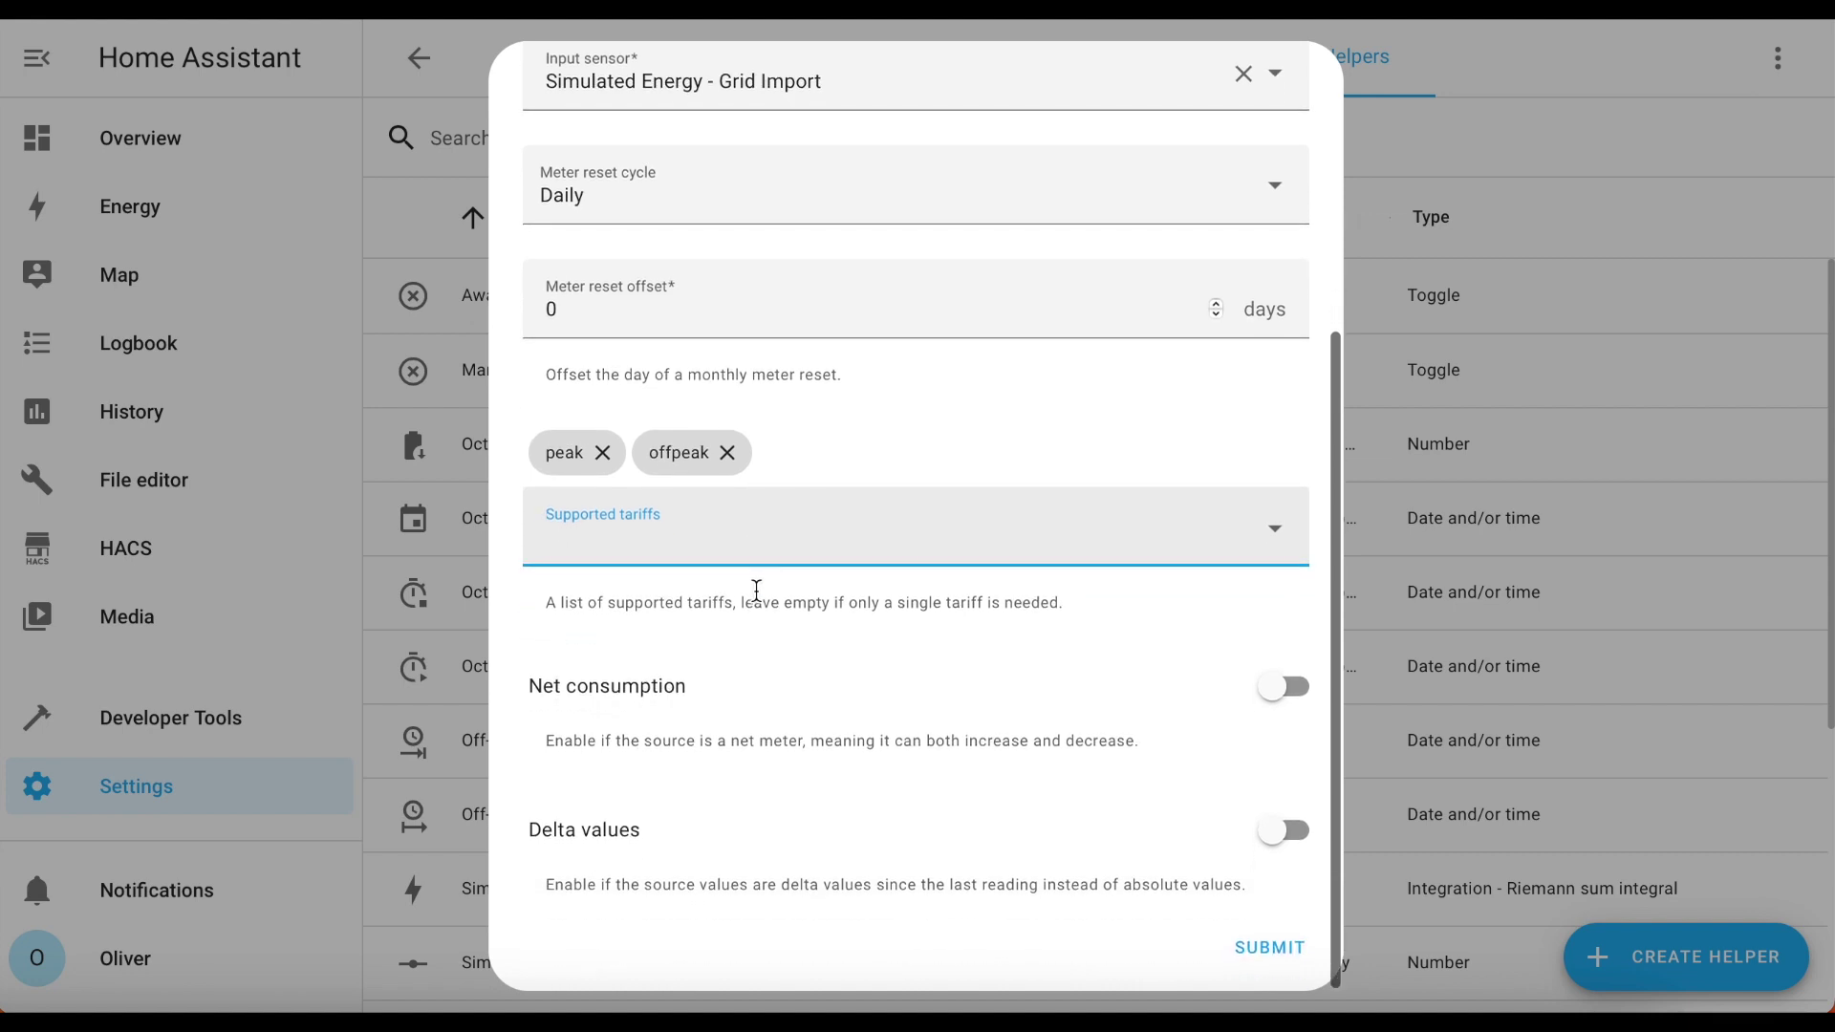
pyautogui.click(1288, 955)
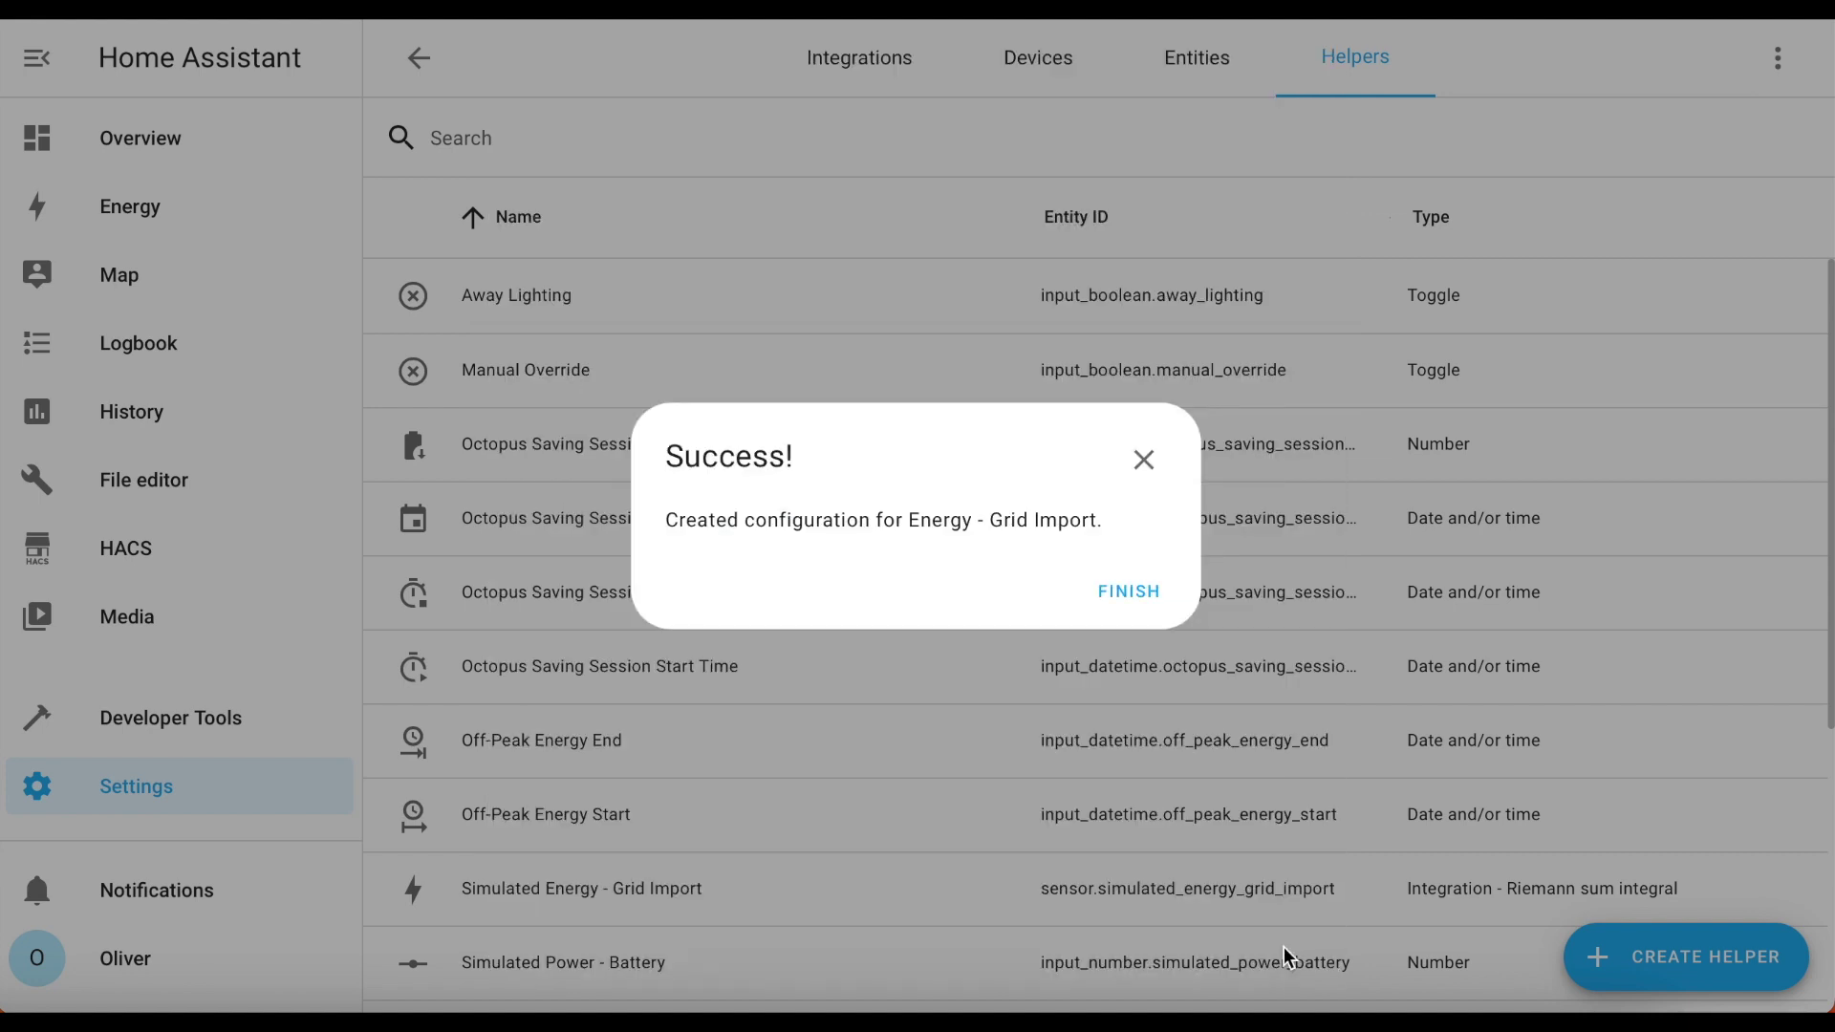
pyautogui.click(1137, 602)
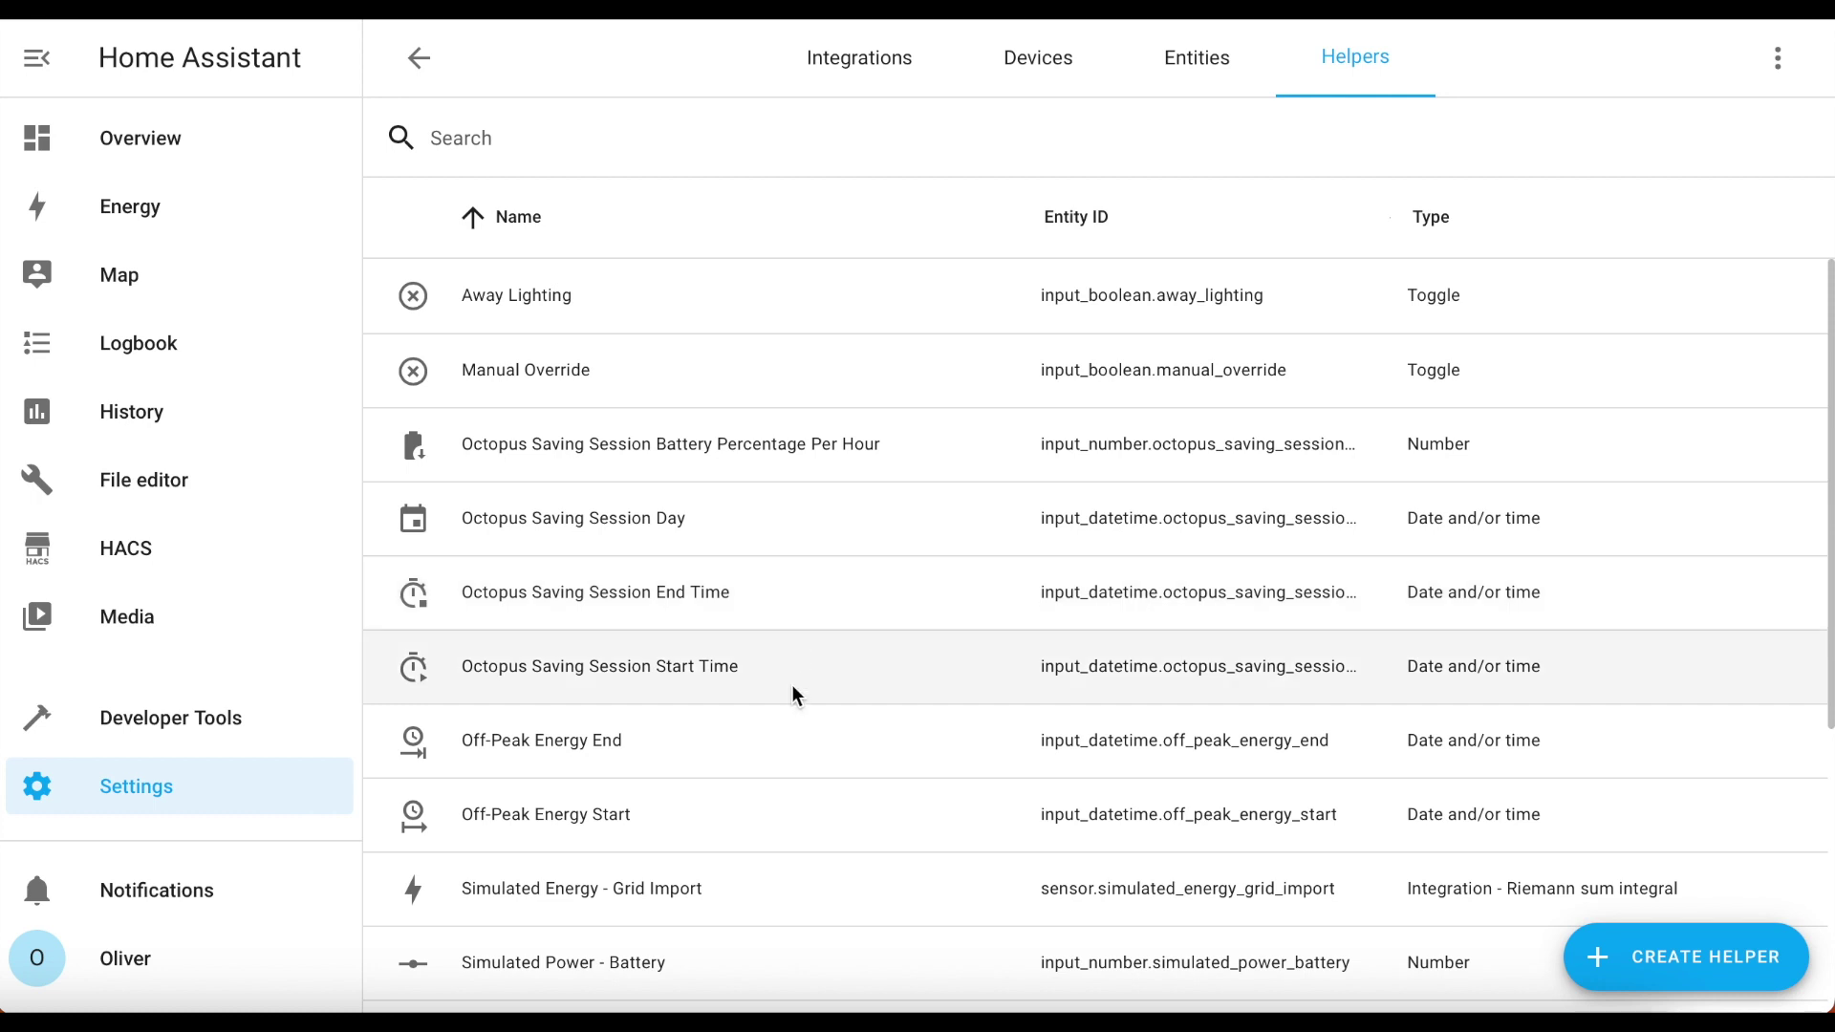
# - Create a new empty automation in the Automations & Scenes settings and switch it to YAML editing
pyautogui.click(109, 803)
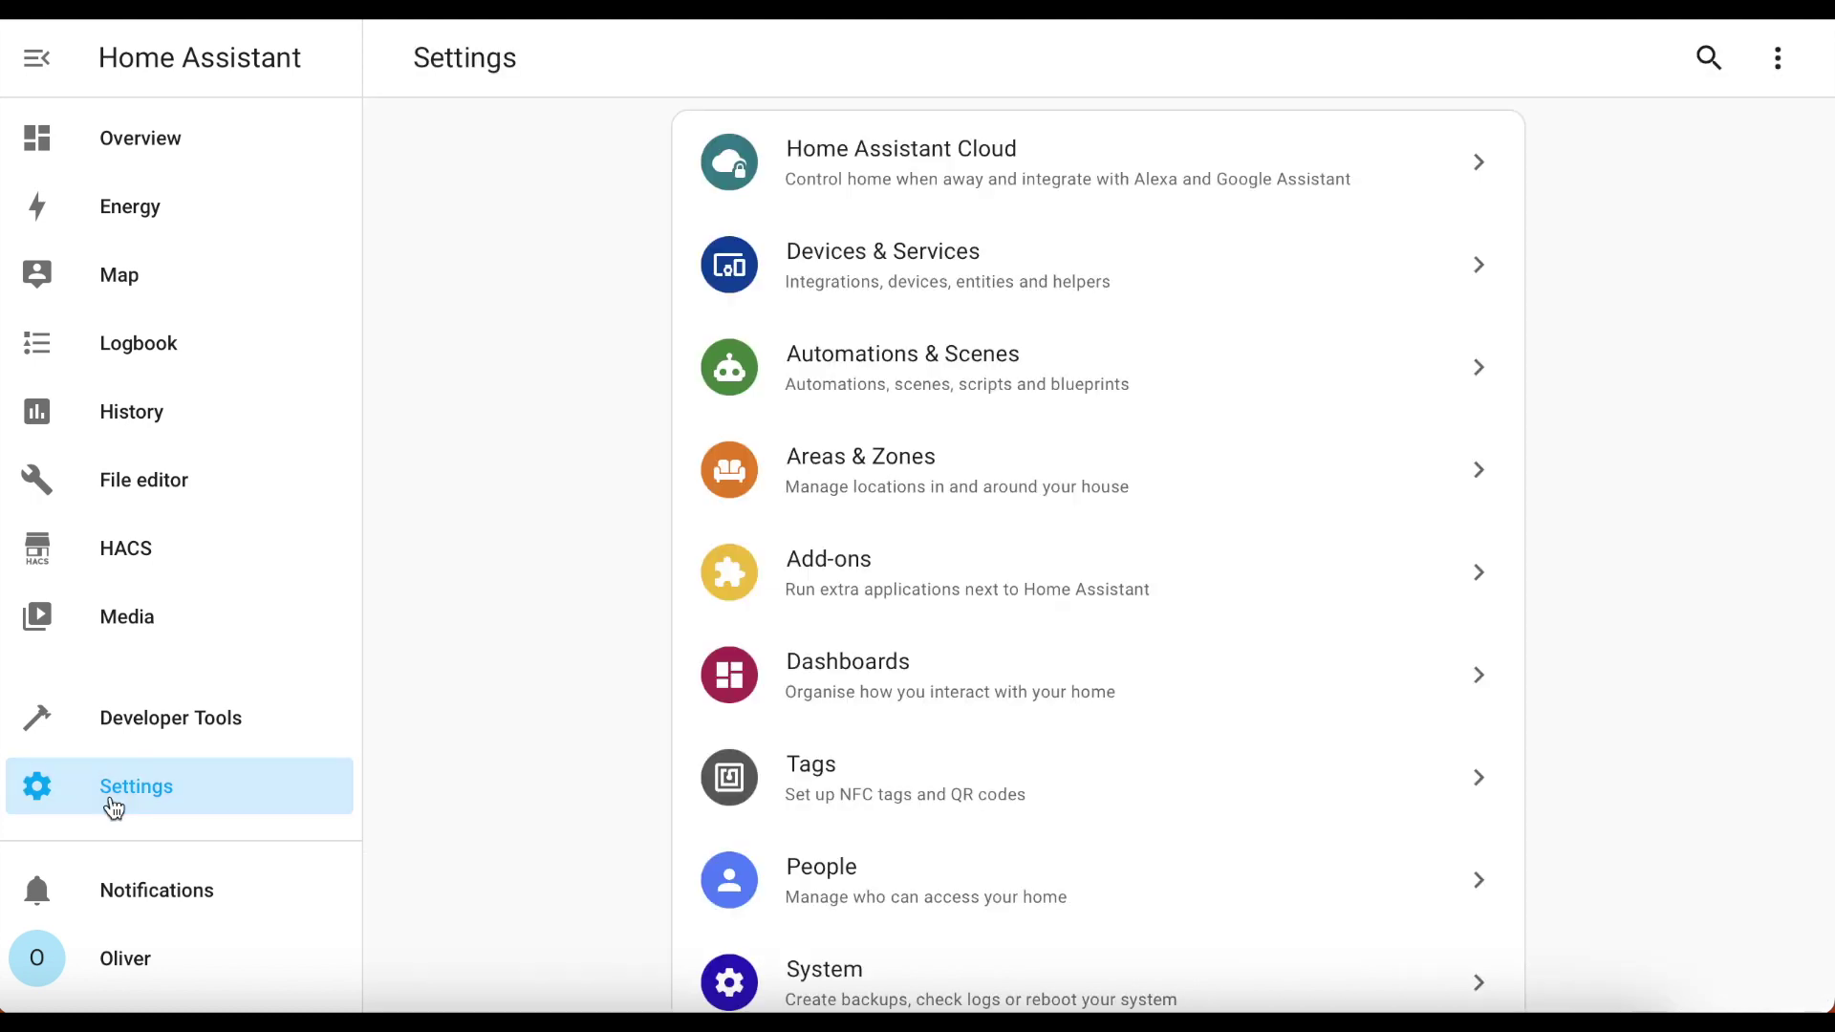
pyautogui.click(913, 369)
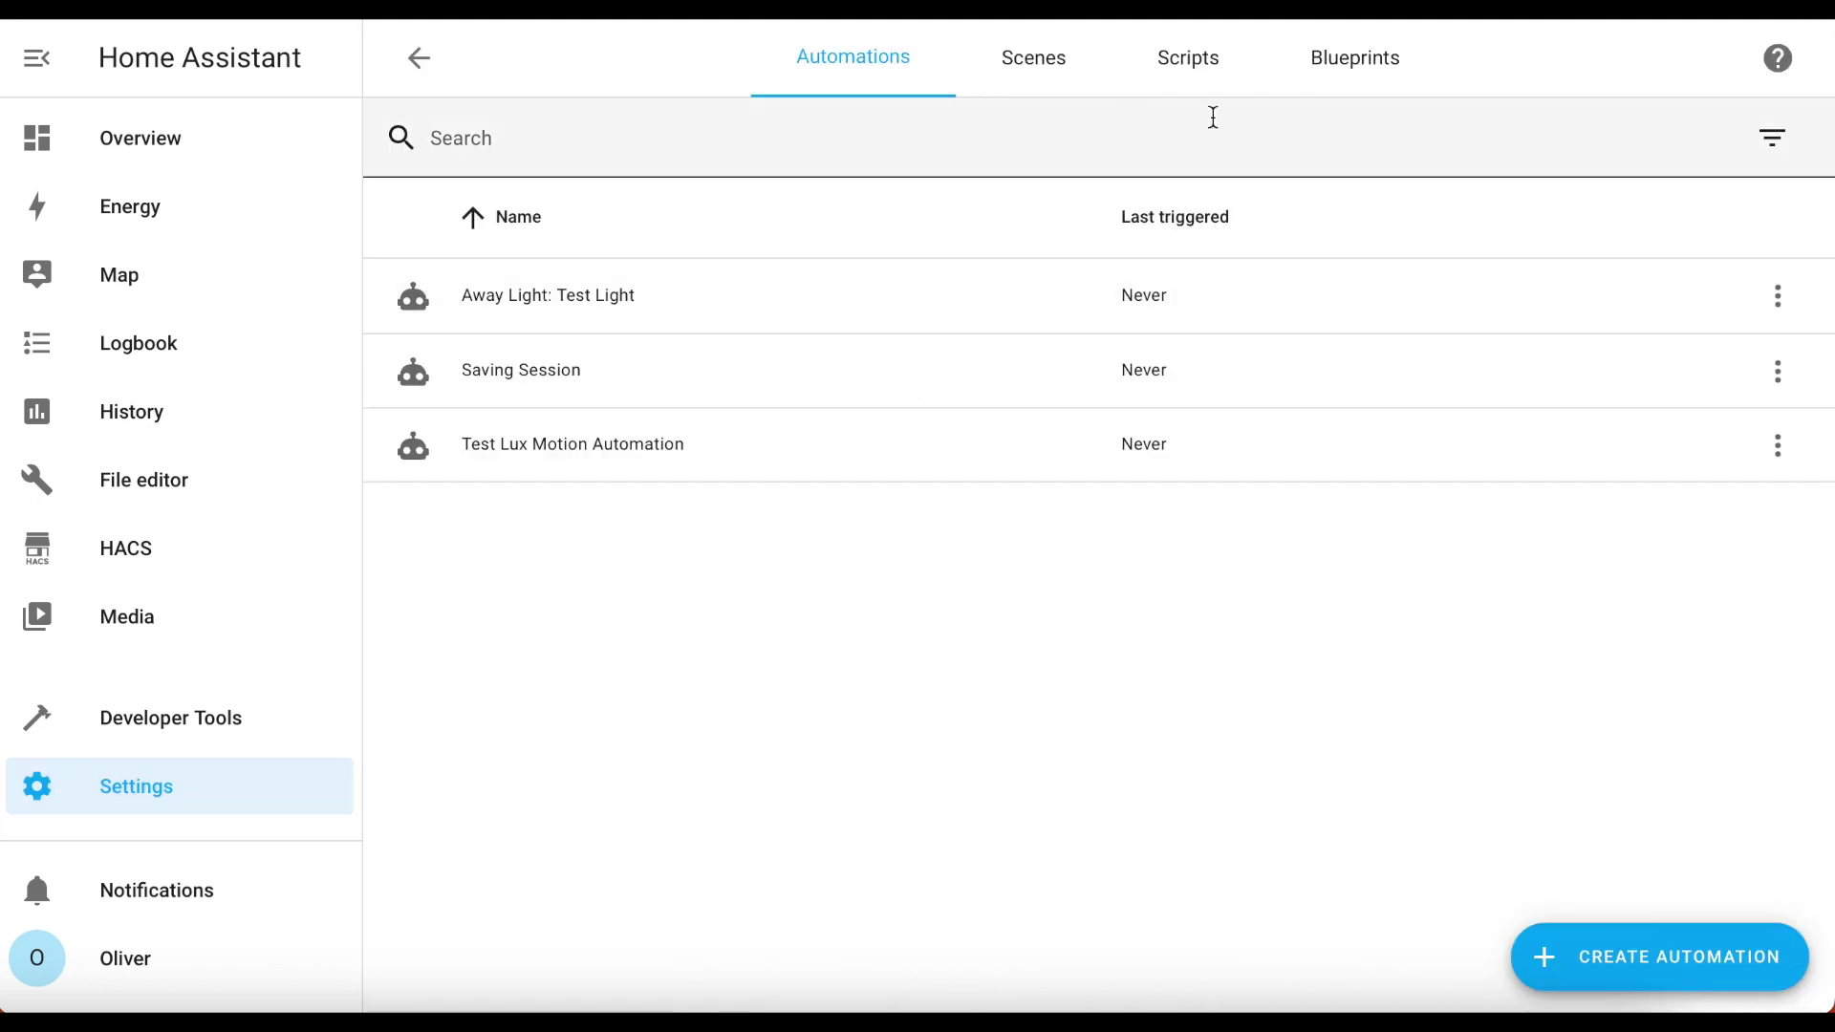
pyautogui.click(1650, 959)
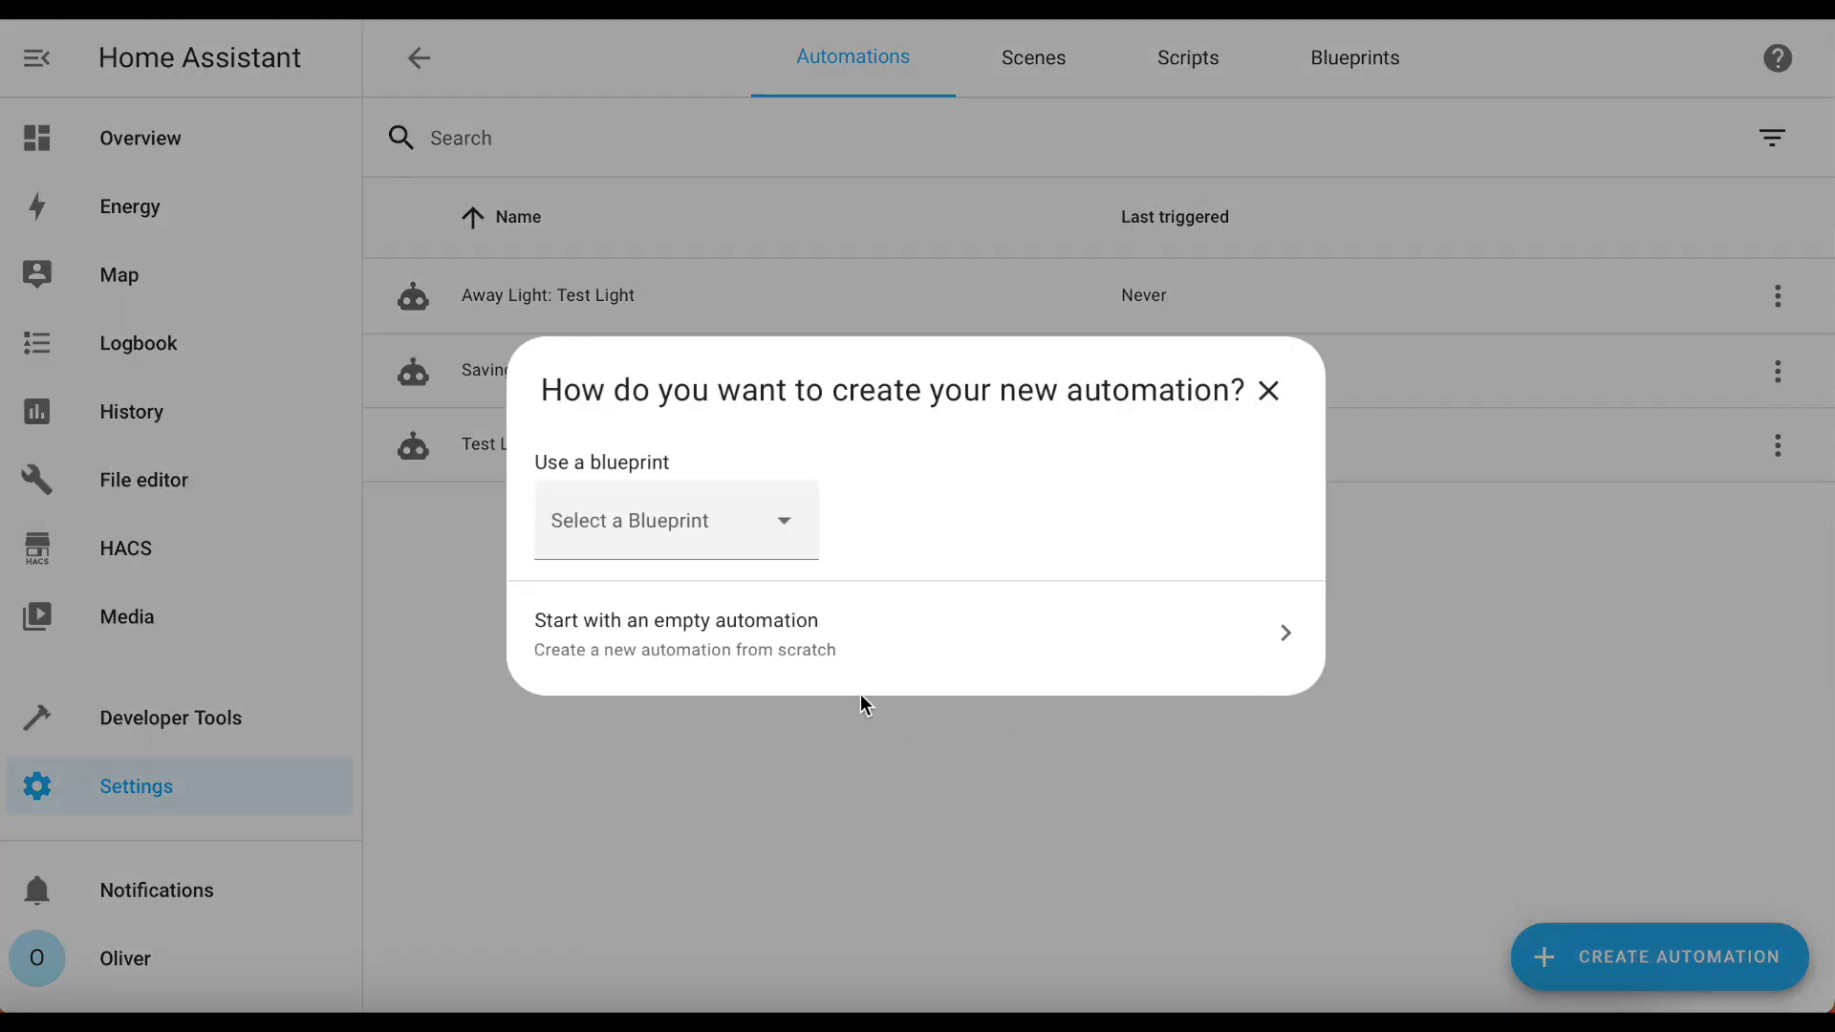
pyautogui.click(744, 655)
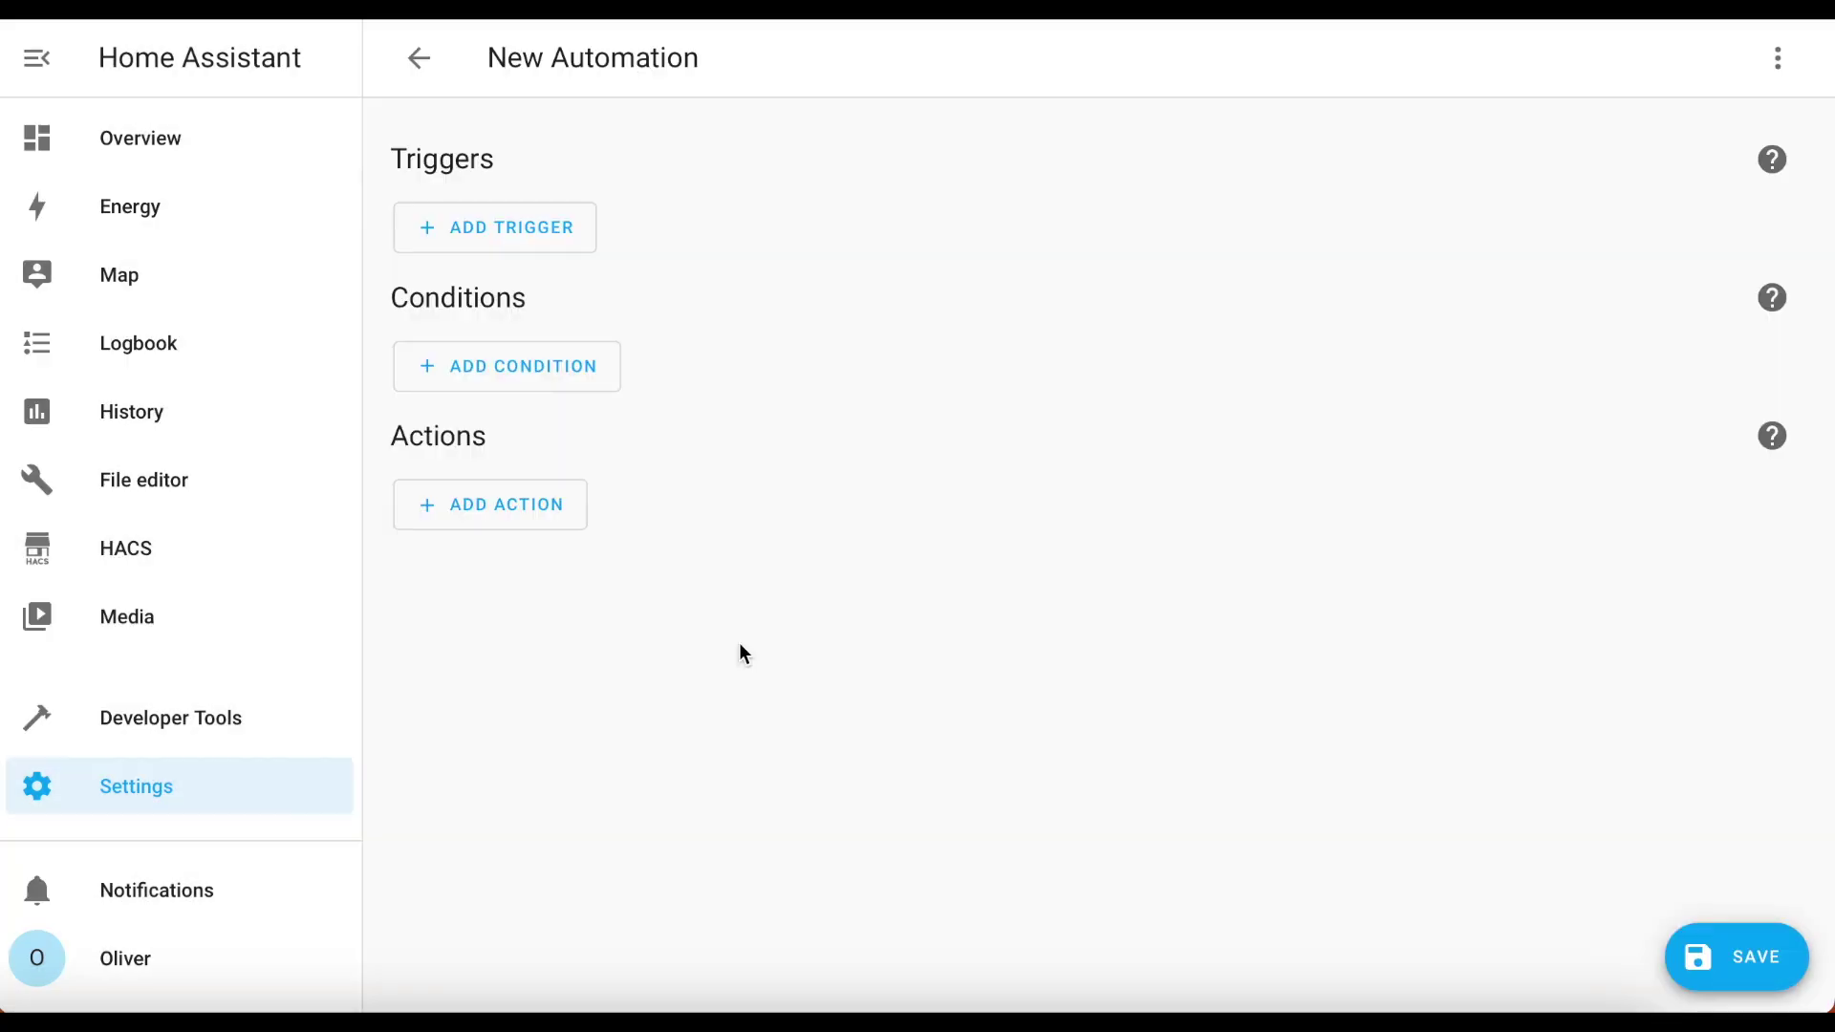
pyautogui.click(1780, 57)
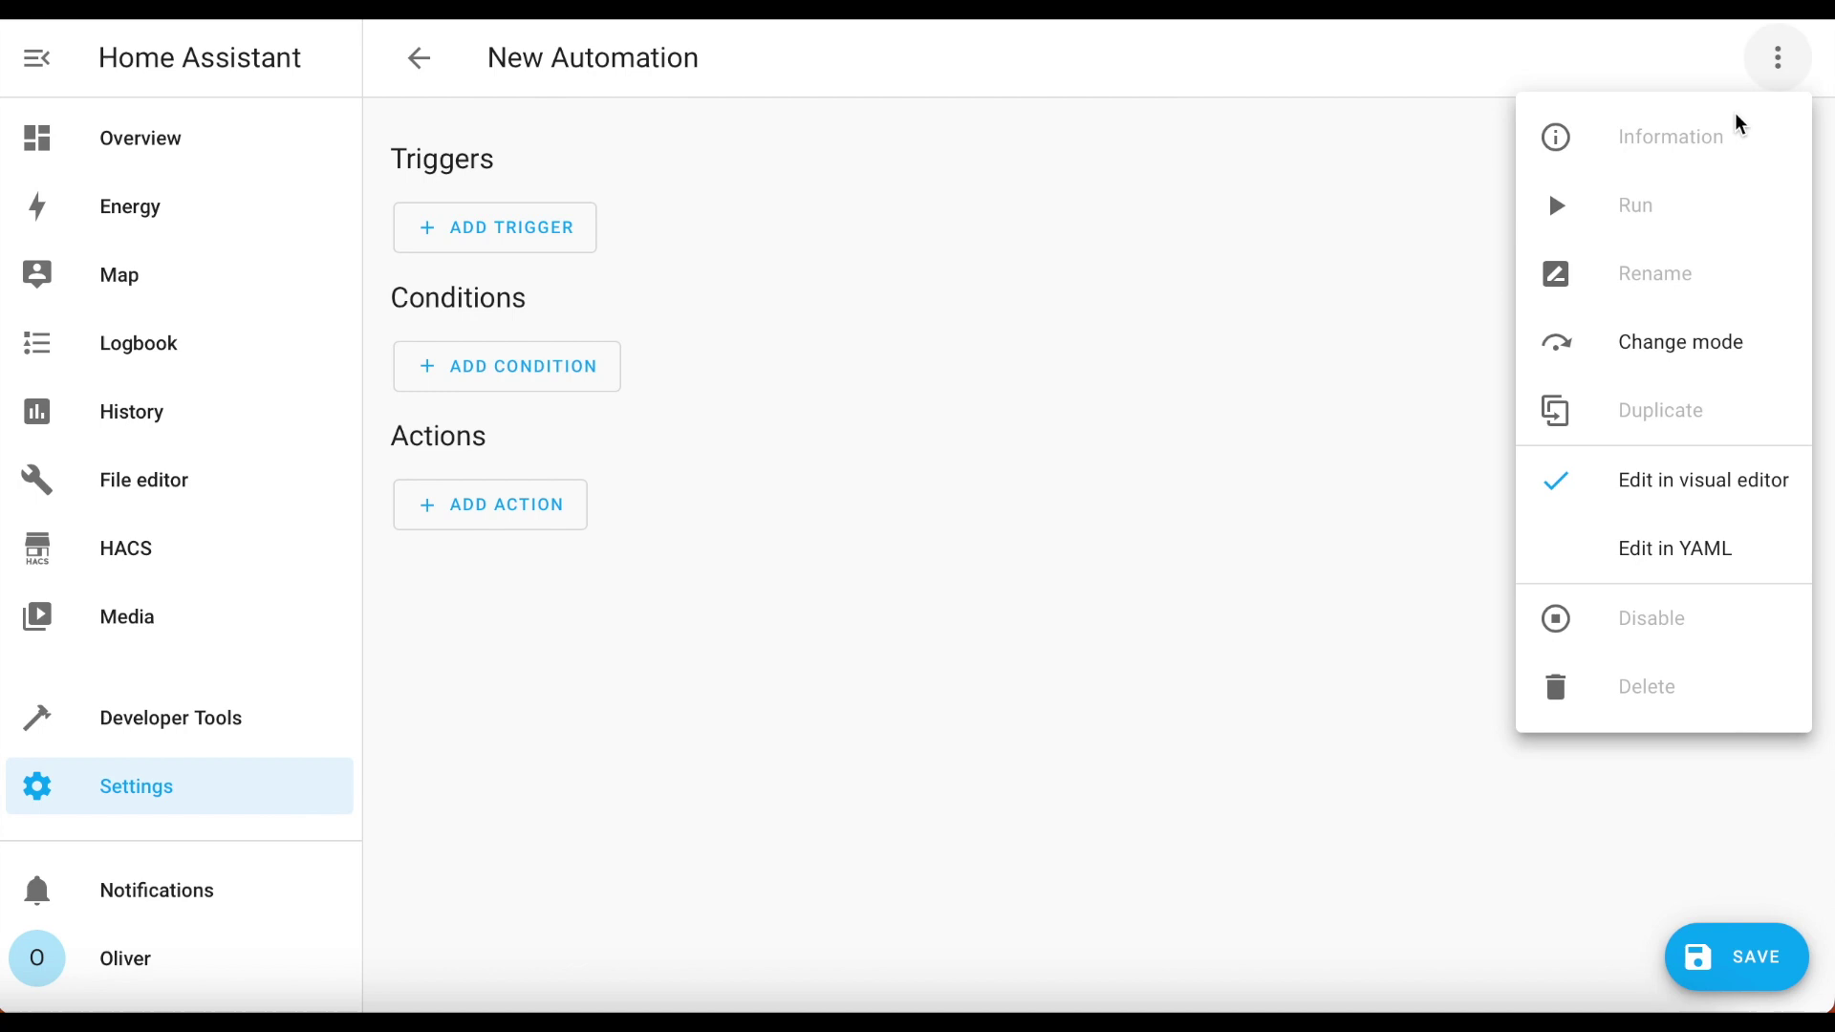
pyautogui.click(1652, 537)
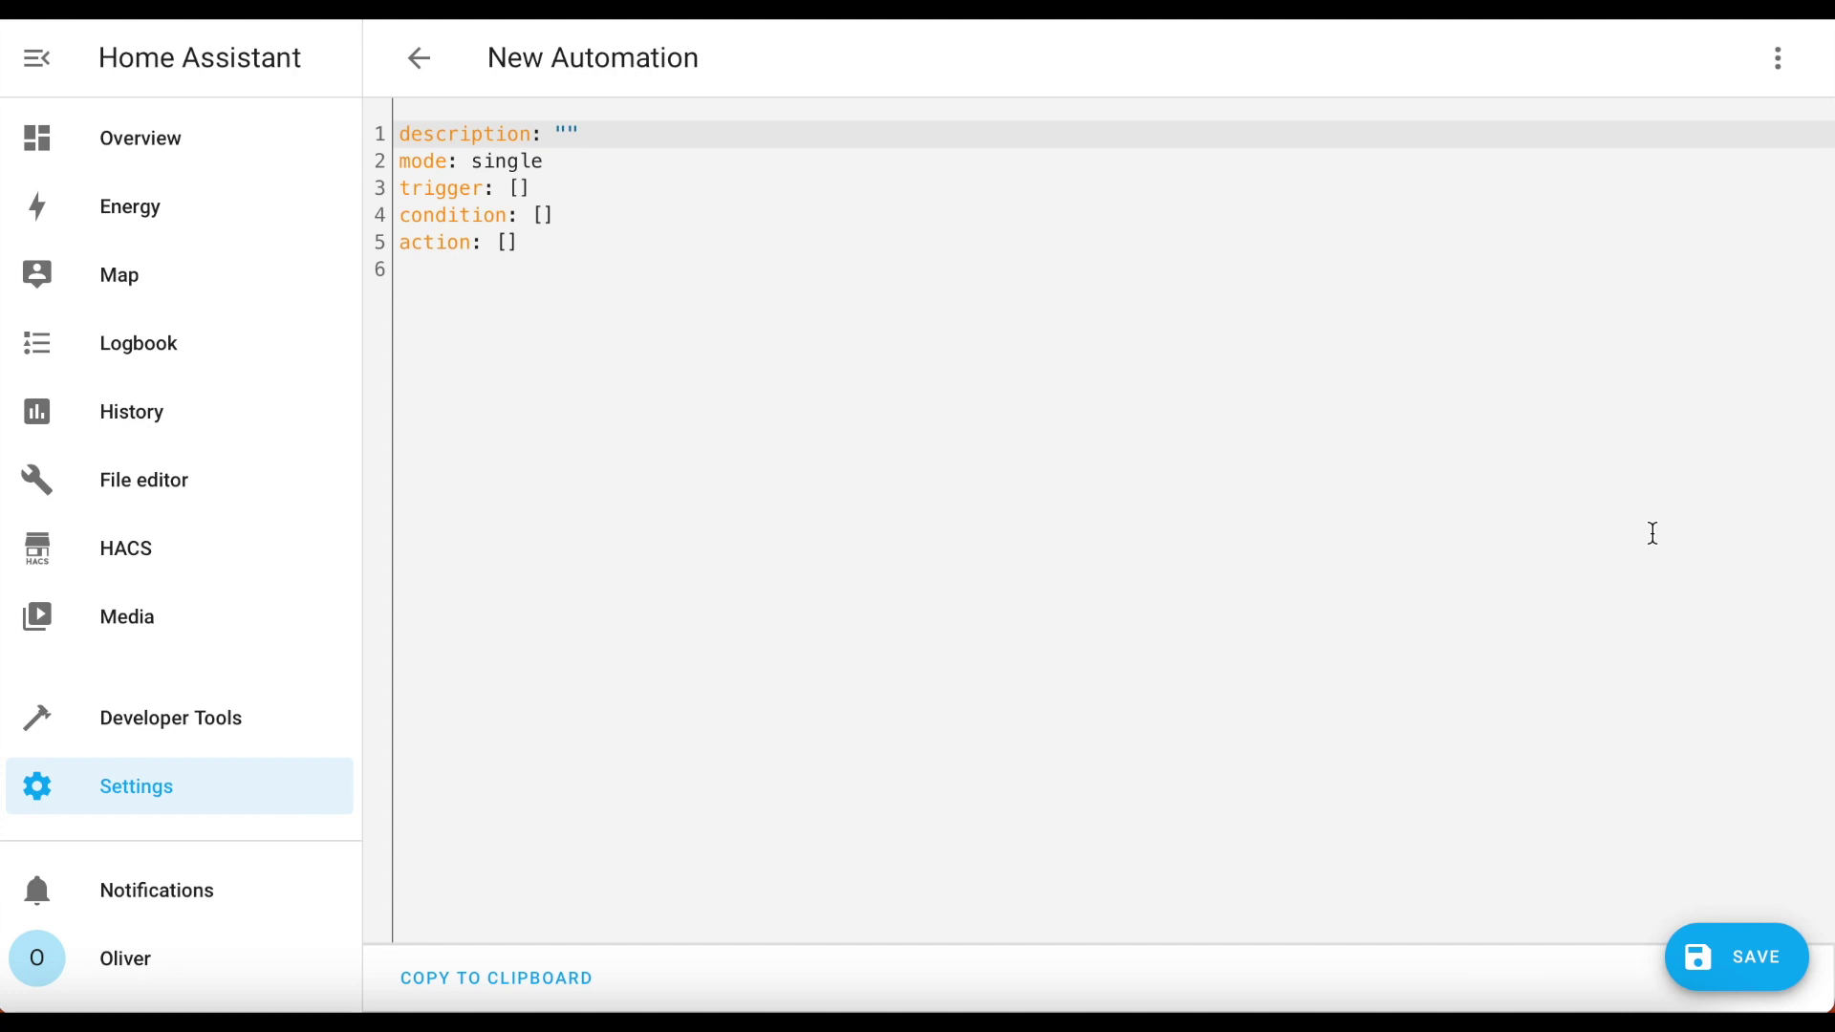
# - Replace the YAML with "Energy: Peak and Offpeak Tariffs", switching select.energy_grid_import to peak at input_datetime.off_peak_energy_end and to offpeak at input_datetime.off_peak_energy_start
pyautogui.moveTo(917, 356); pyautogui.dragTo(192, 57)
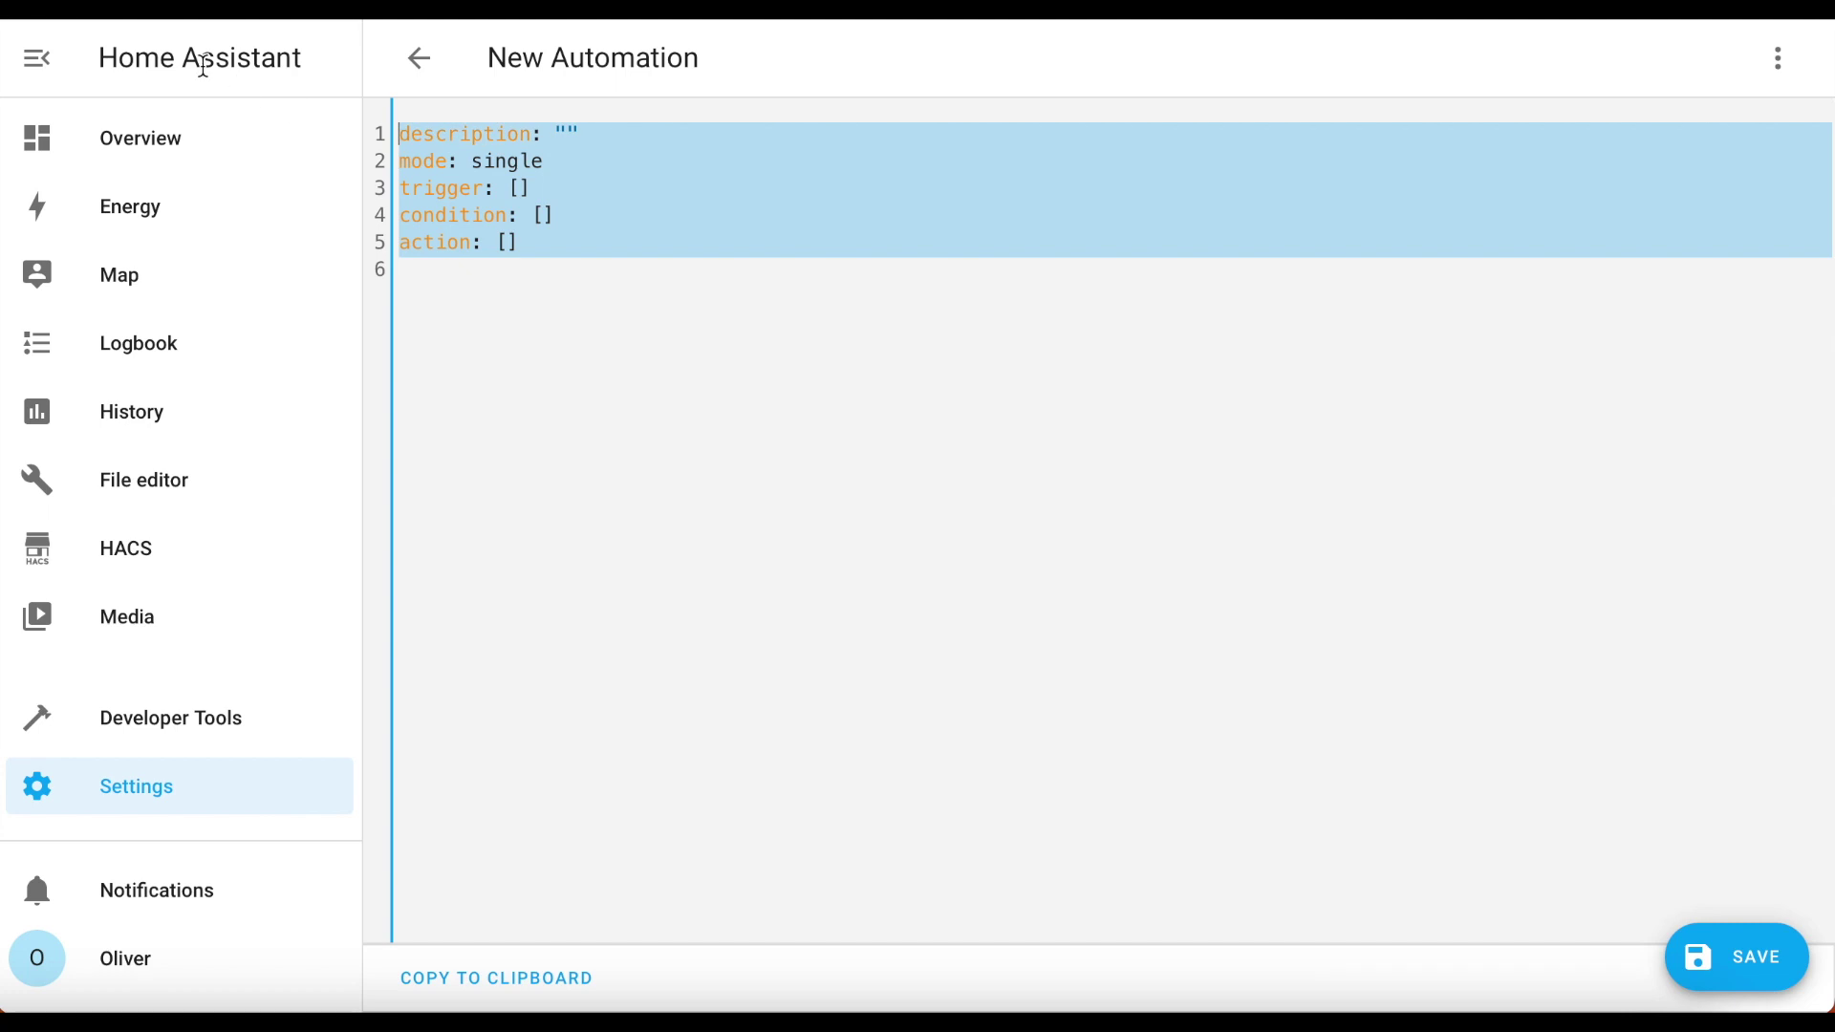
pyautogui.write('alias: "Energy: Peak and Offpeak Tariffs" description: "" trigger:   - platform: time     at: input_datetime.off_peak_energy_end     variables:       tariff: peak   - platform: time     at: input_datetime.off_peak_energy_start     variables:       tariff: offpeak action:   - service: select.select_option     target:       entity_id: select.energy_grid_import     data:       option: "{{ tariff }}" mode: single')
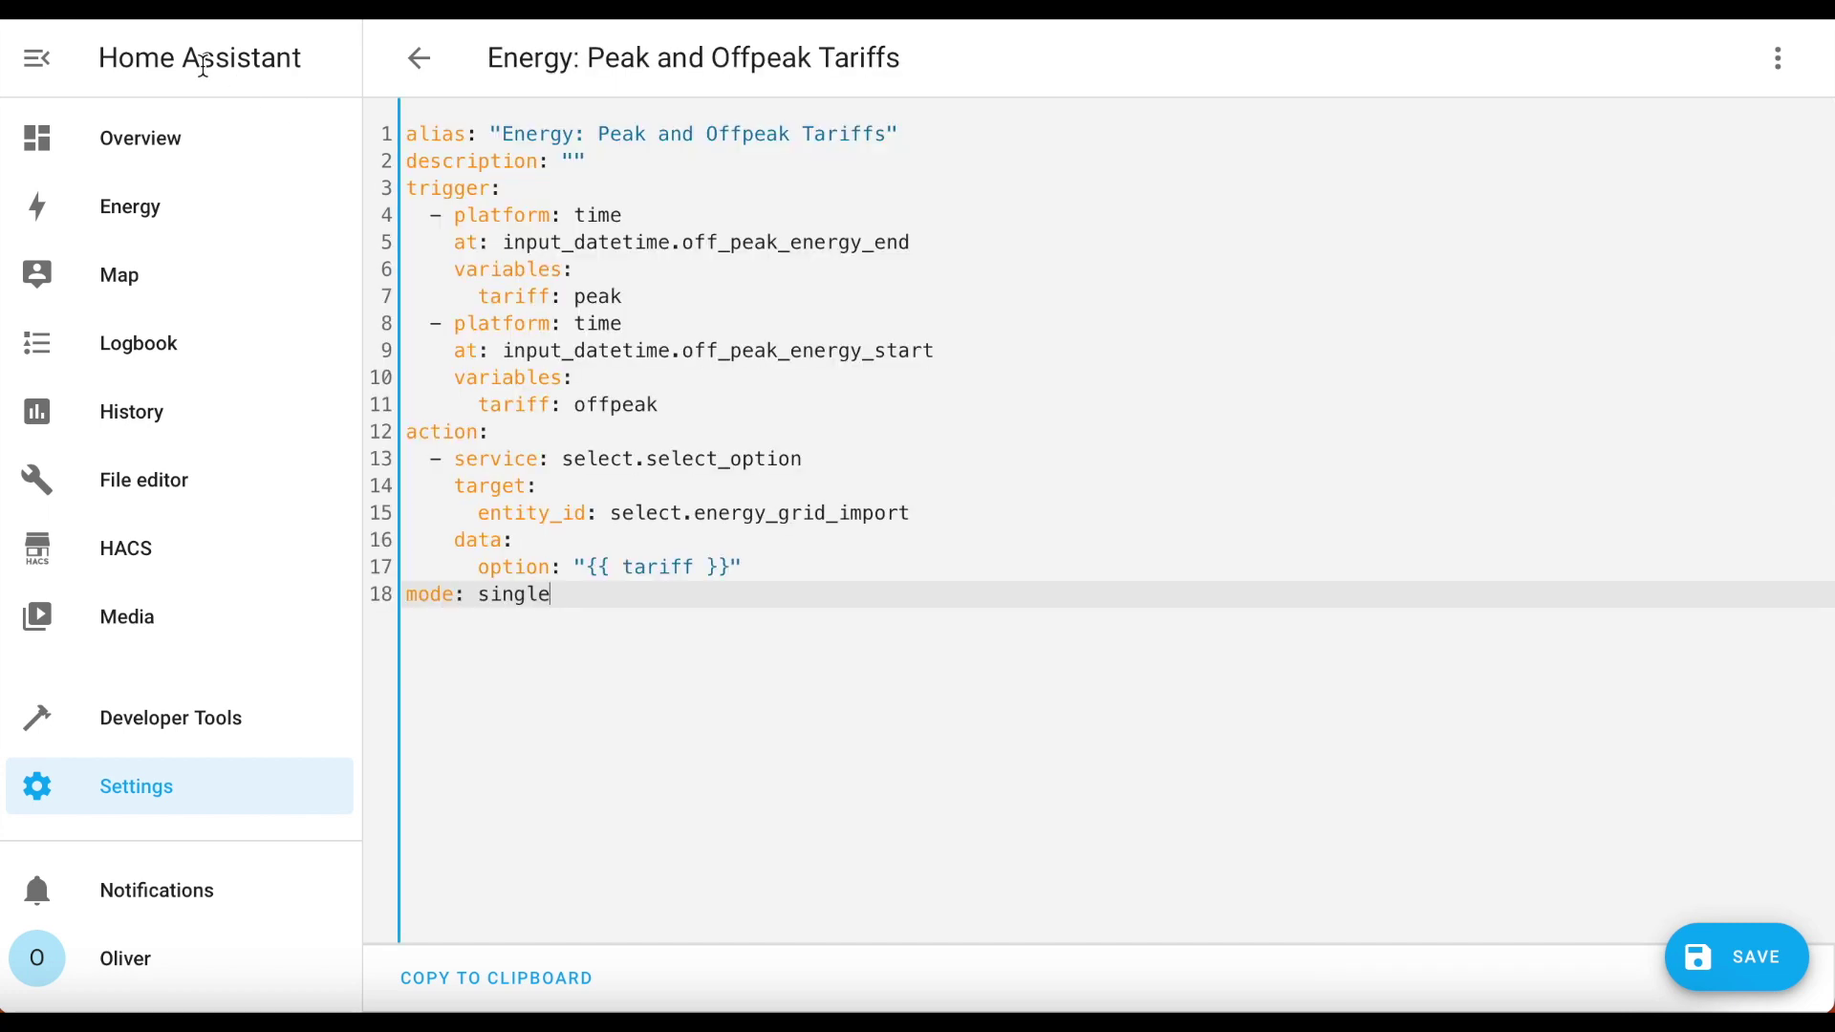
pyautogui.doubleClick(600, 294)
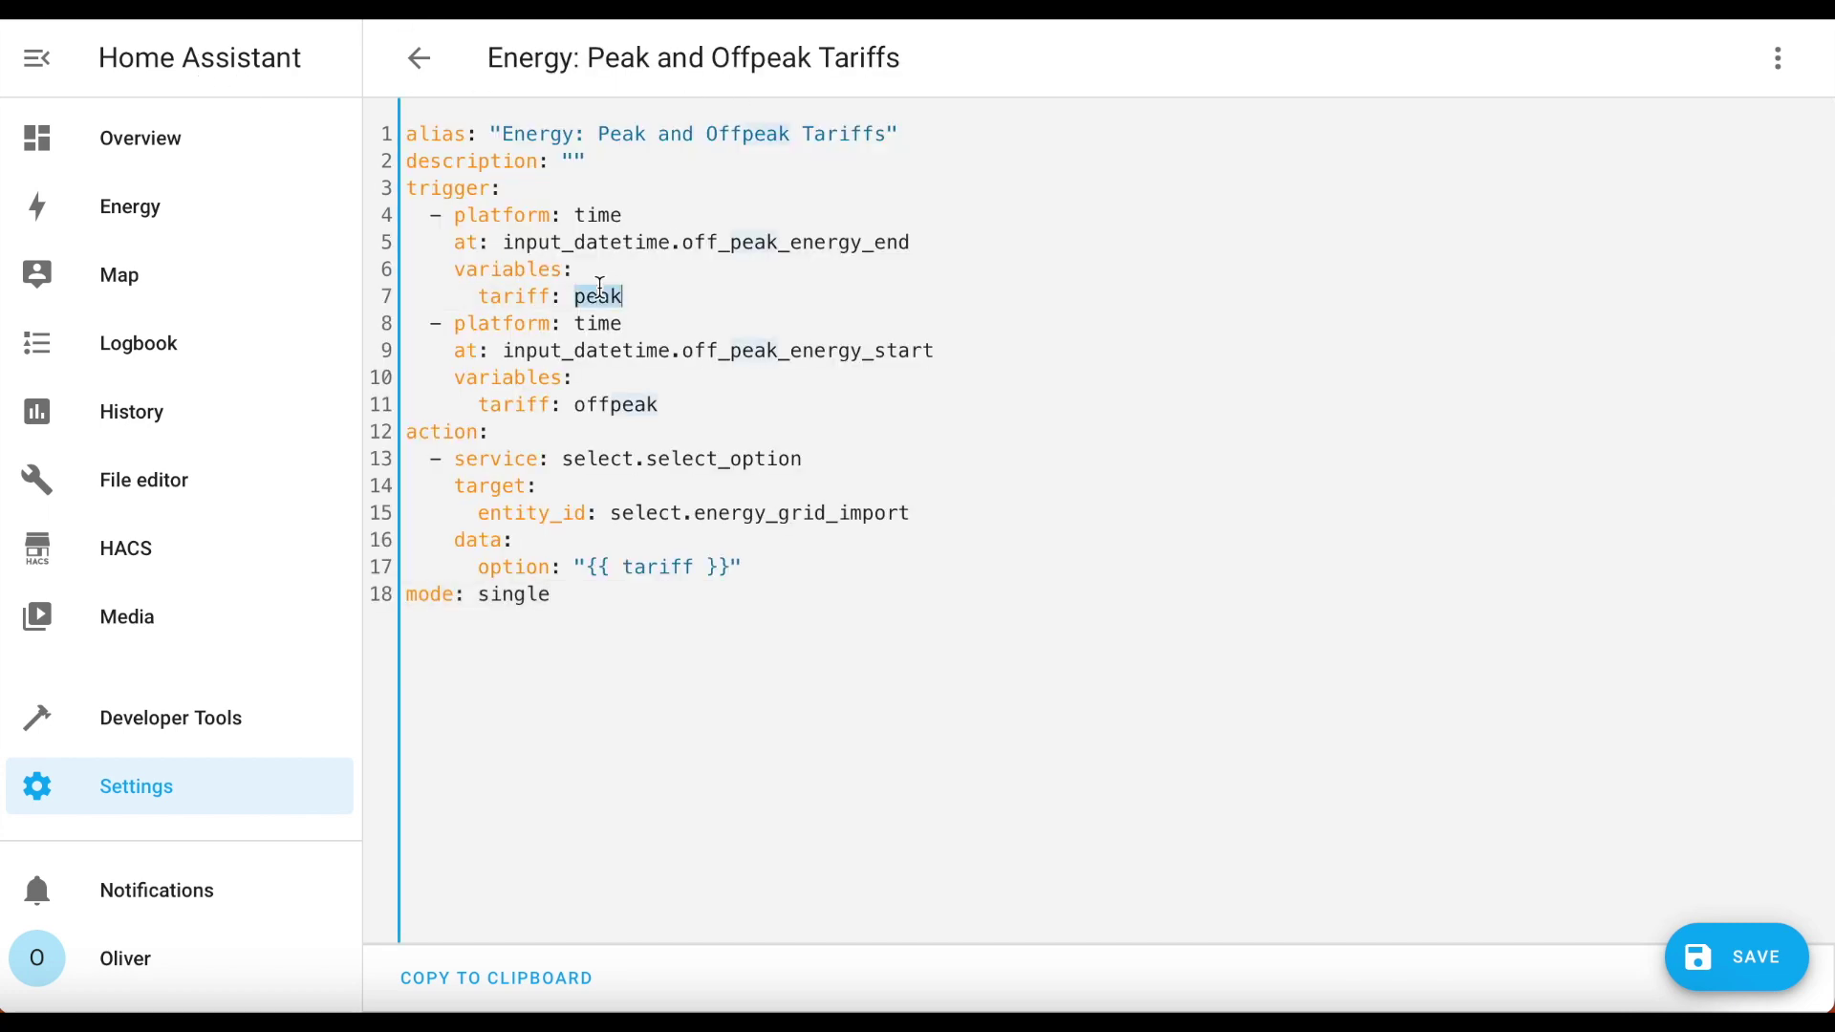
pyautogui.doubleClick(621, 406)
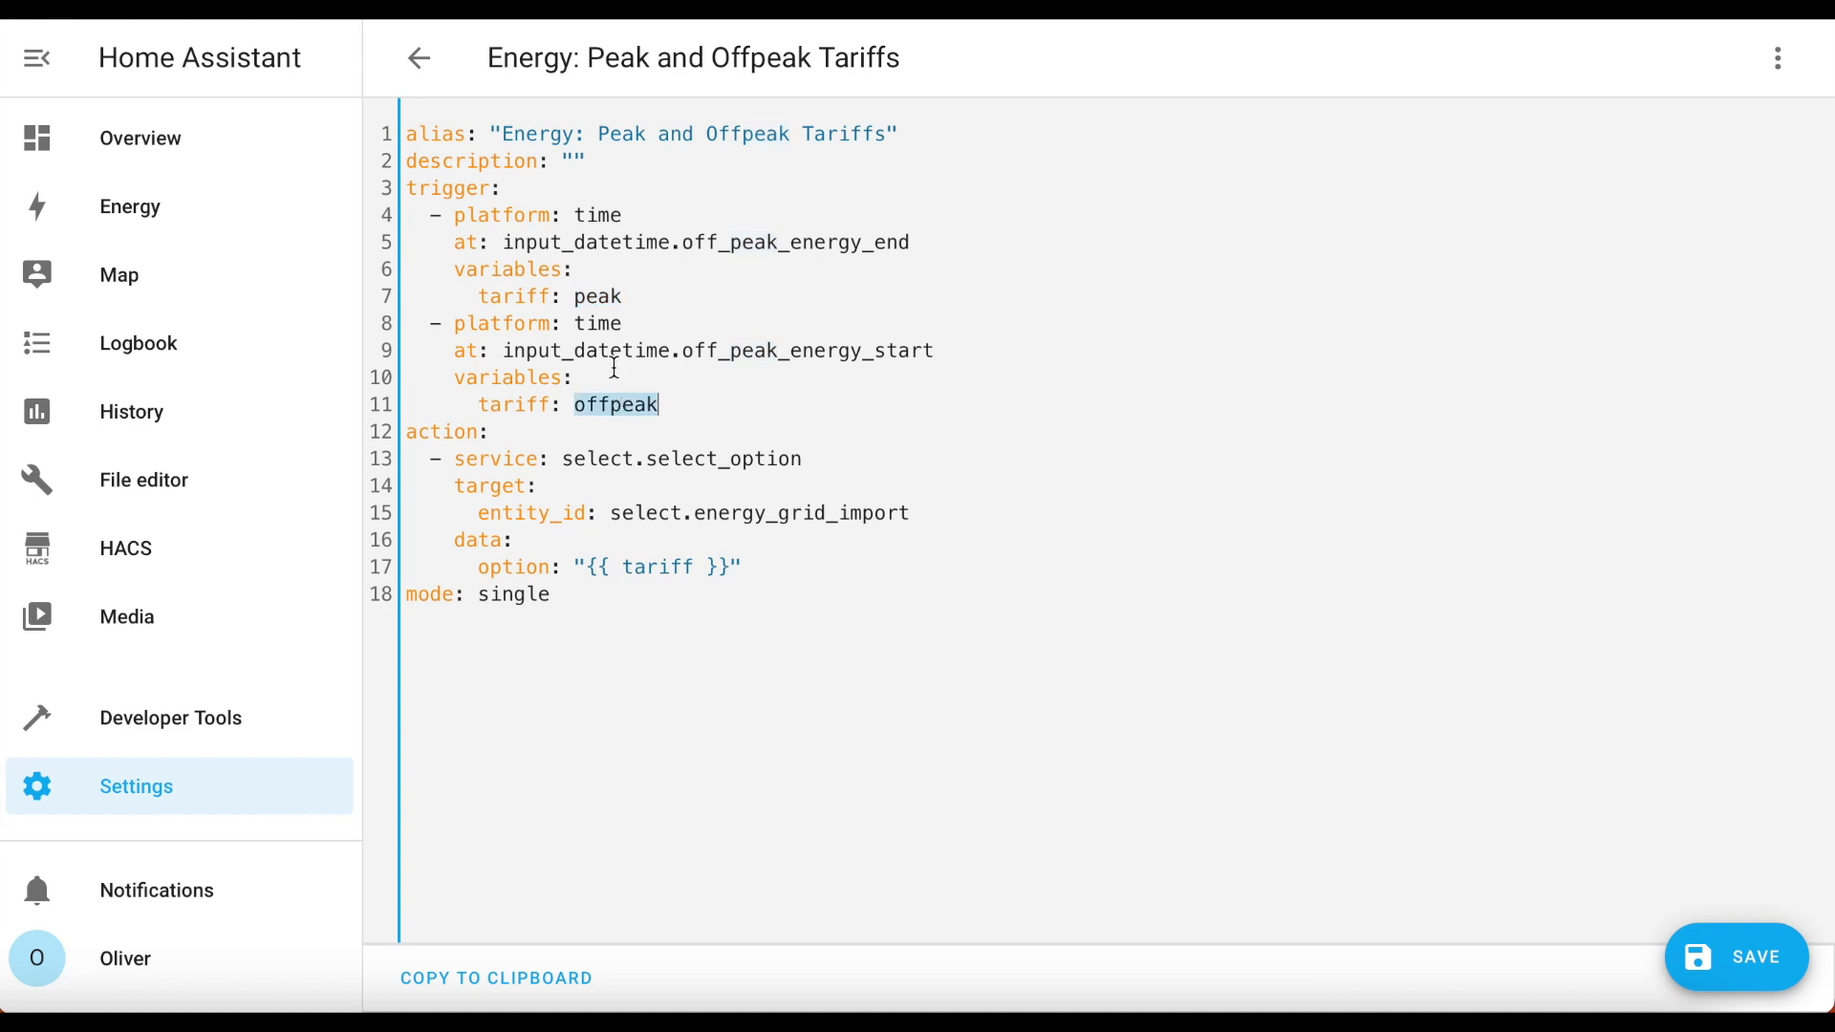
pyautogui.doubleClick(585, 297)
pyautogui.doubleClick(604, 399)
pyautogui.moveTo(915, 514); pyautogui.dragTo(609, 517)
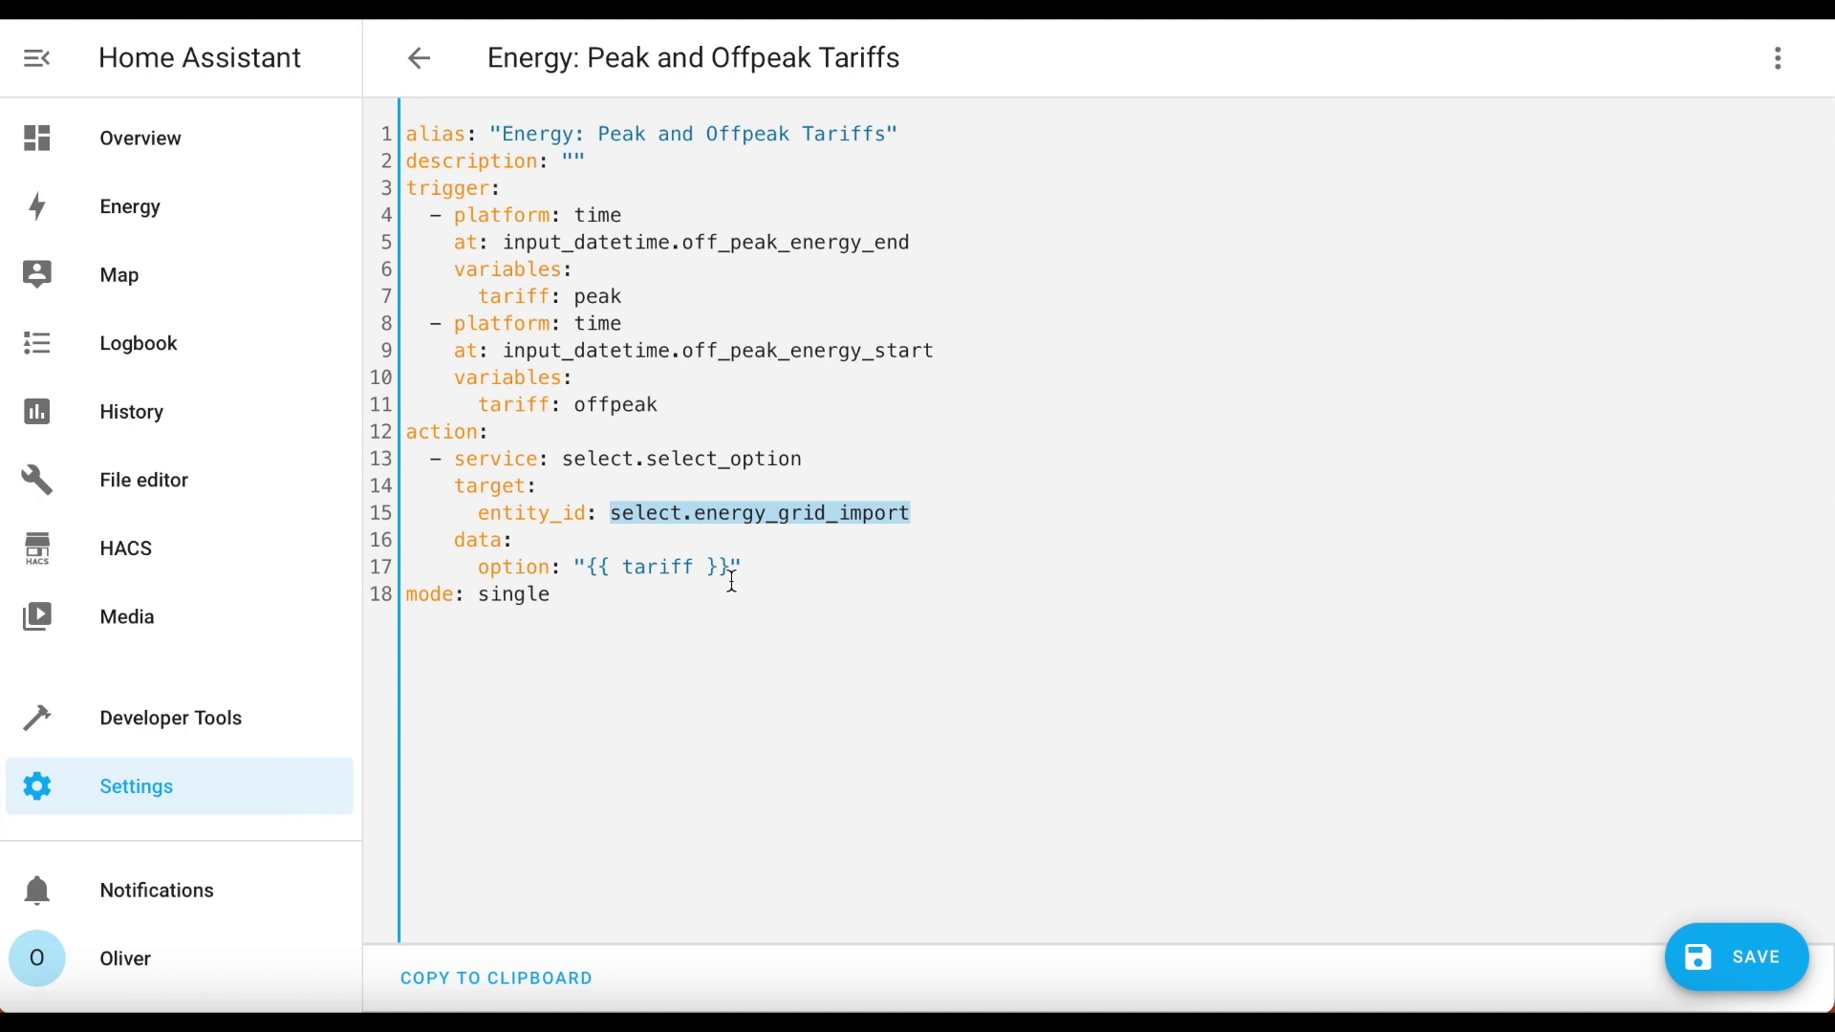
# - Save the automation under the name "Energy: Peak and Offpeak Tariffs" and return to the automations list
pyautogui.click(1745, 960)
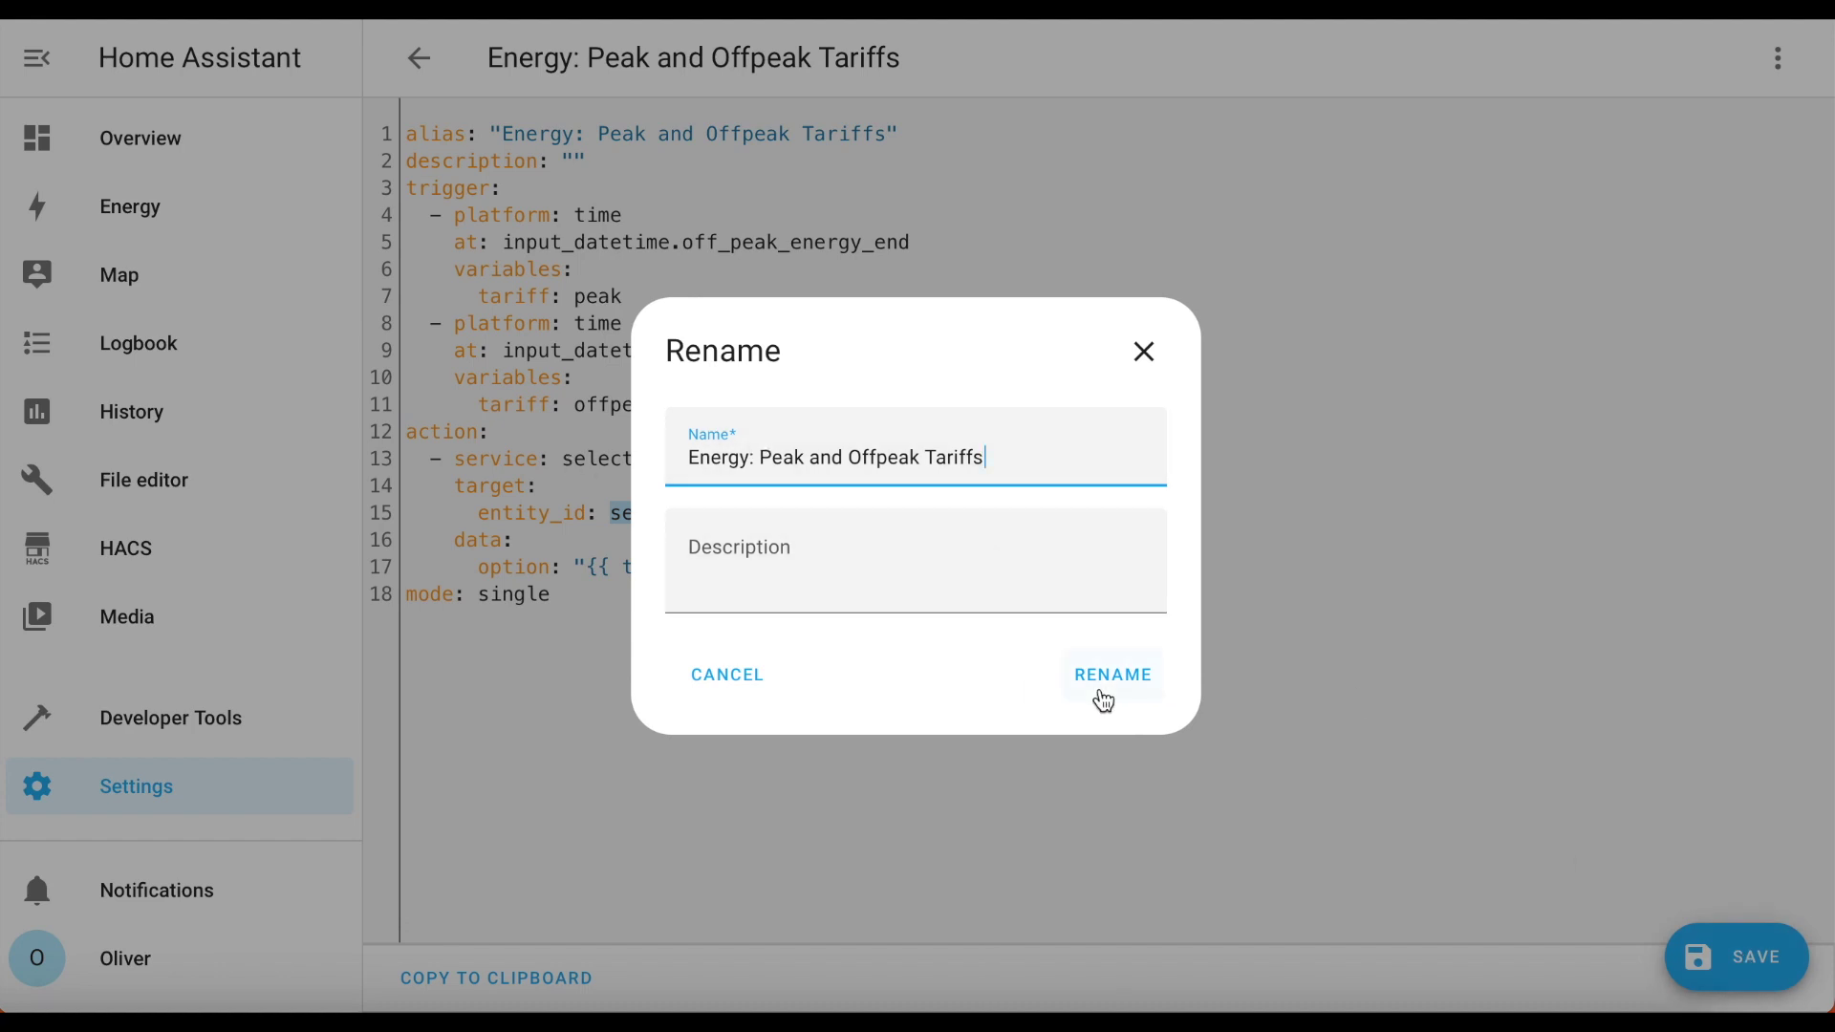
pyautogui.click(1132, 687)
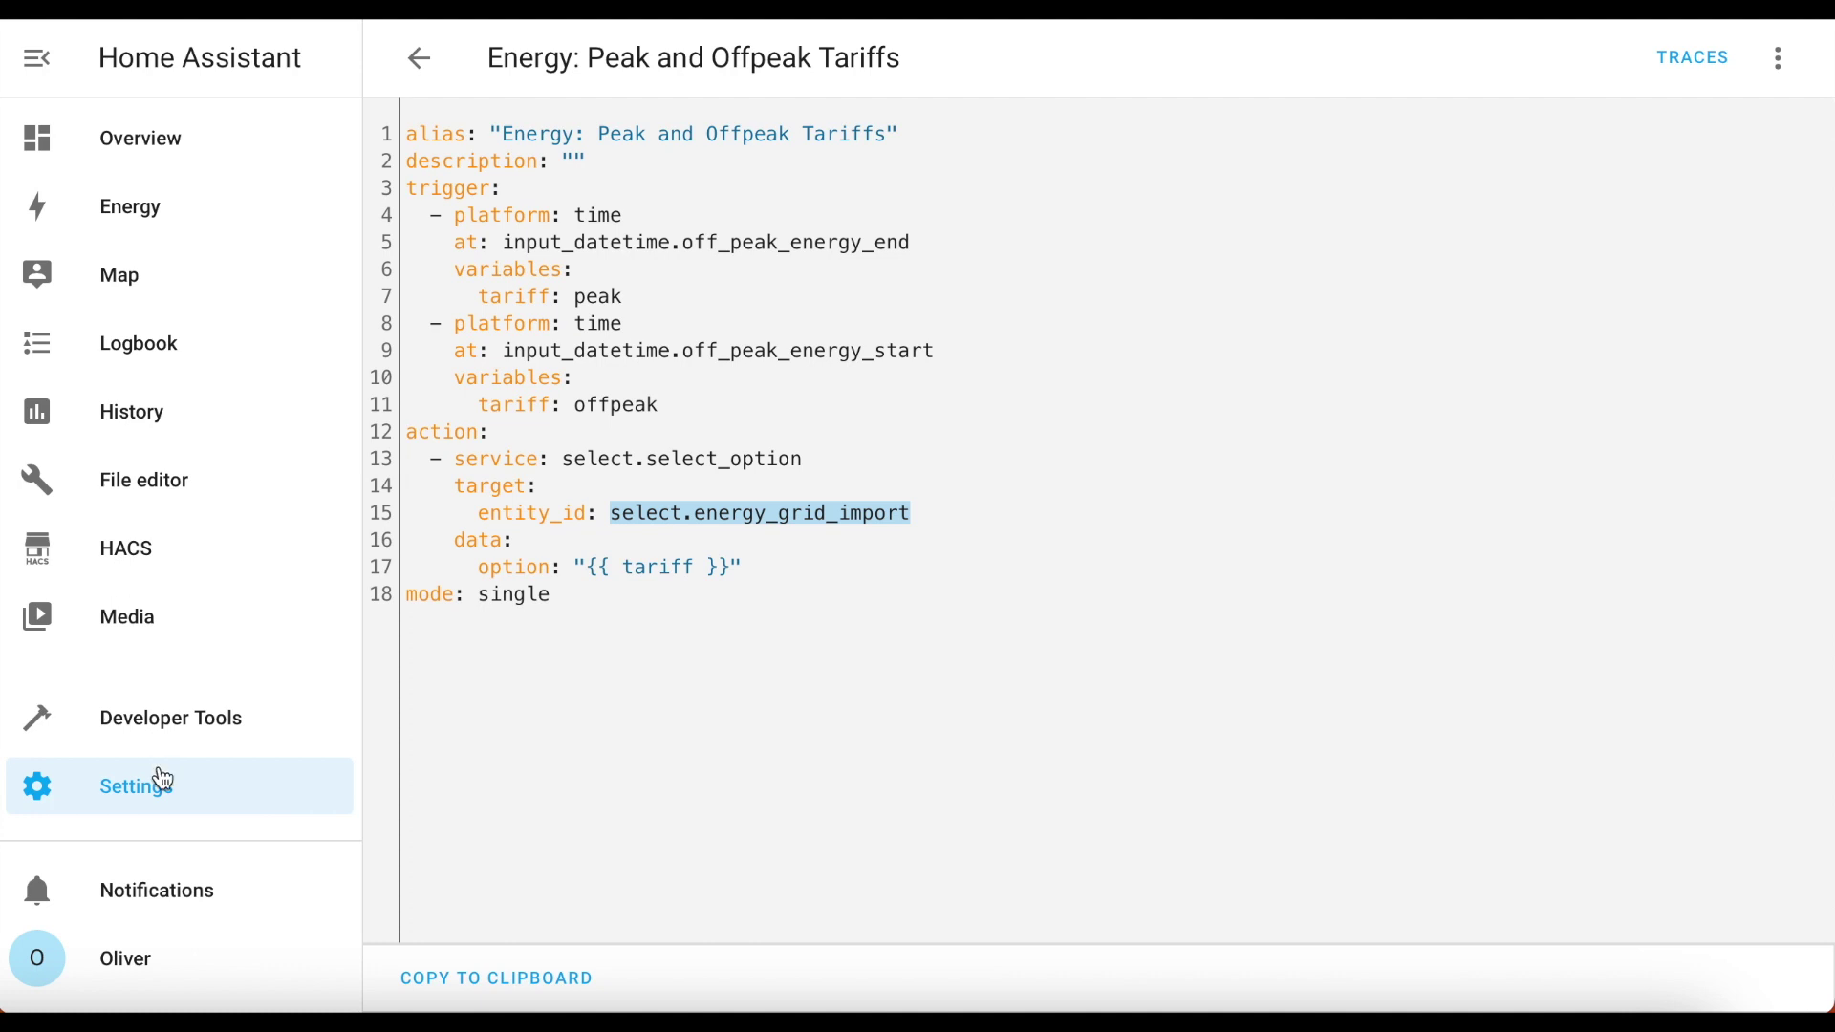
pyautogui.click(425, 60)
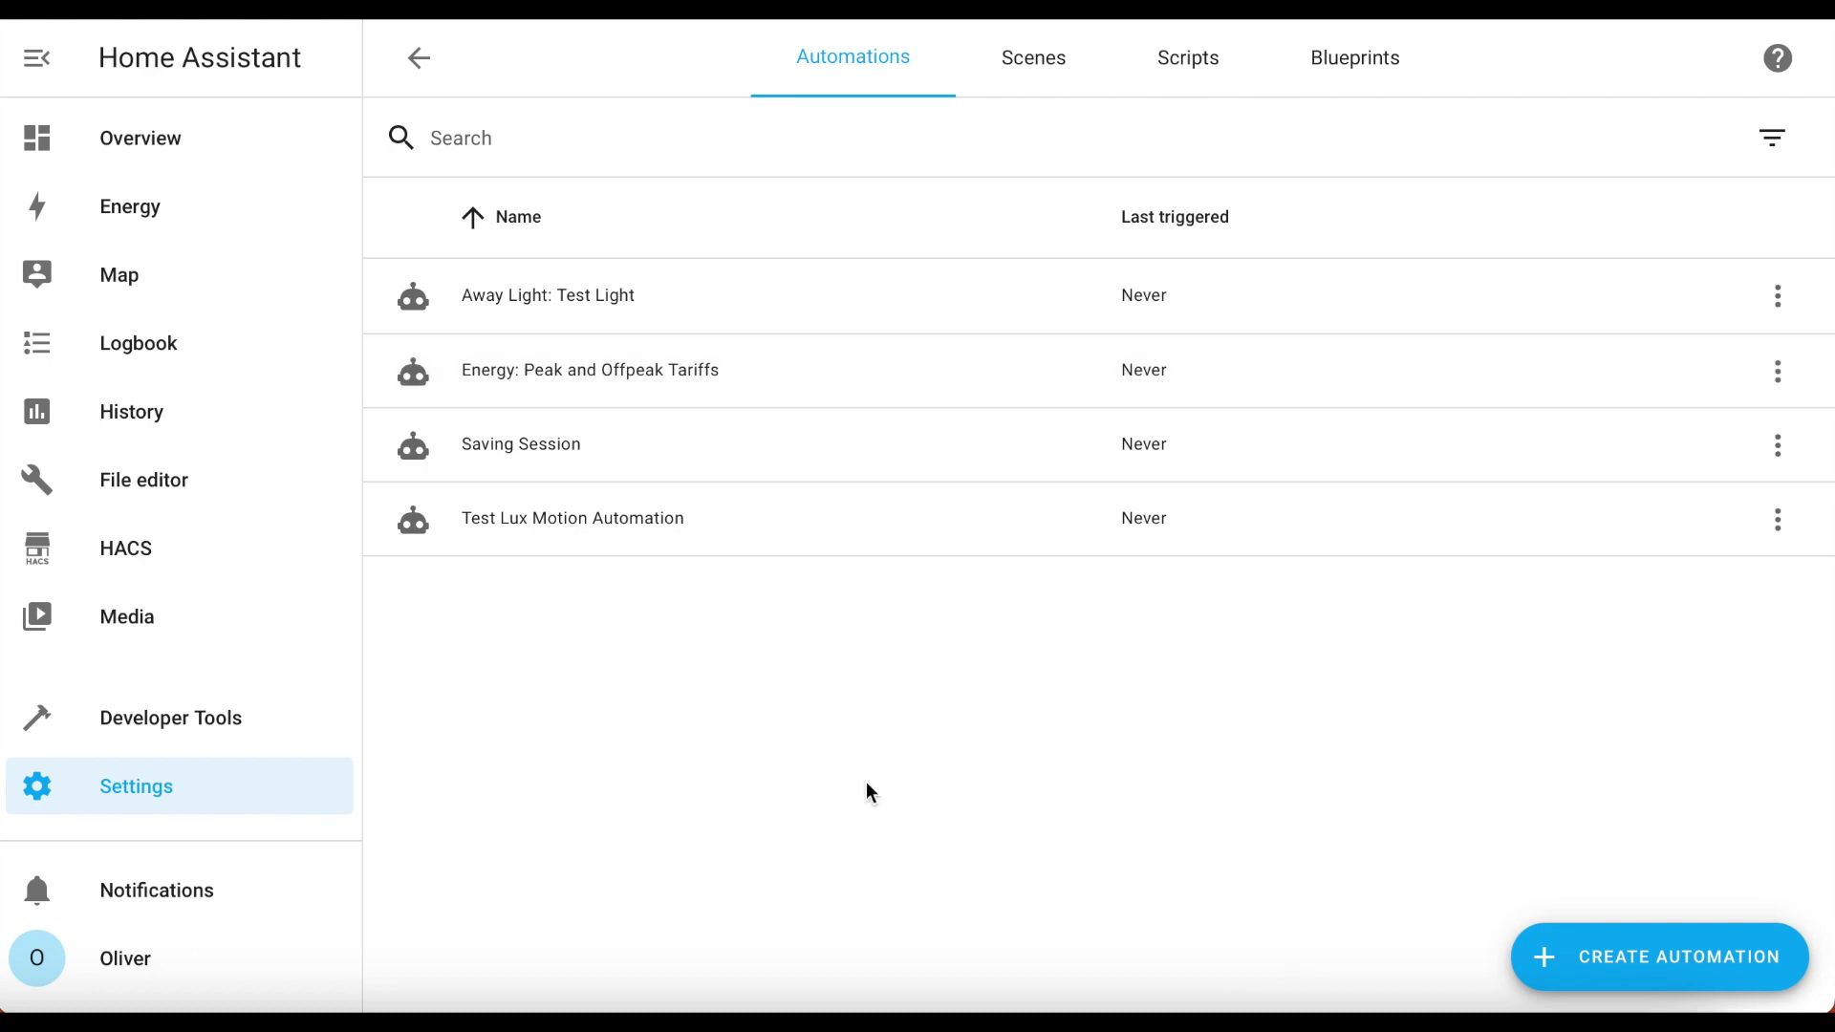
# - In the Energy dashboard configuration, start adding grid consumption with Energy - Grid Import peak as the consumed energy
pyautogui.click(148, 787)
pyautogui.click(858, 690)
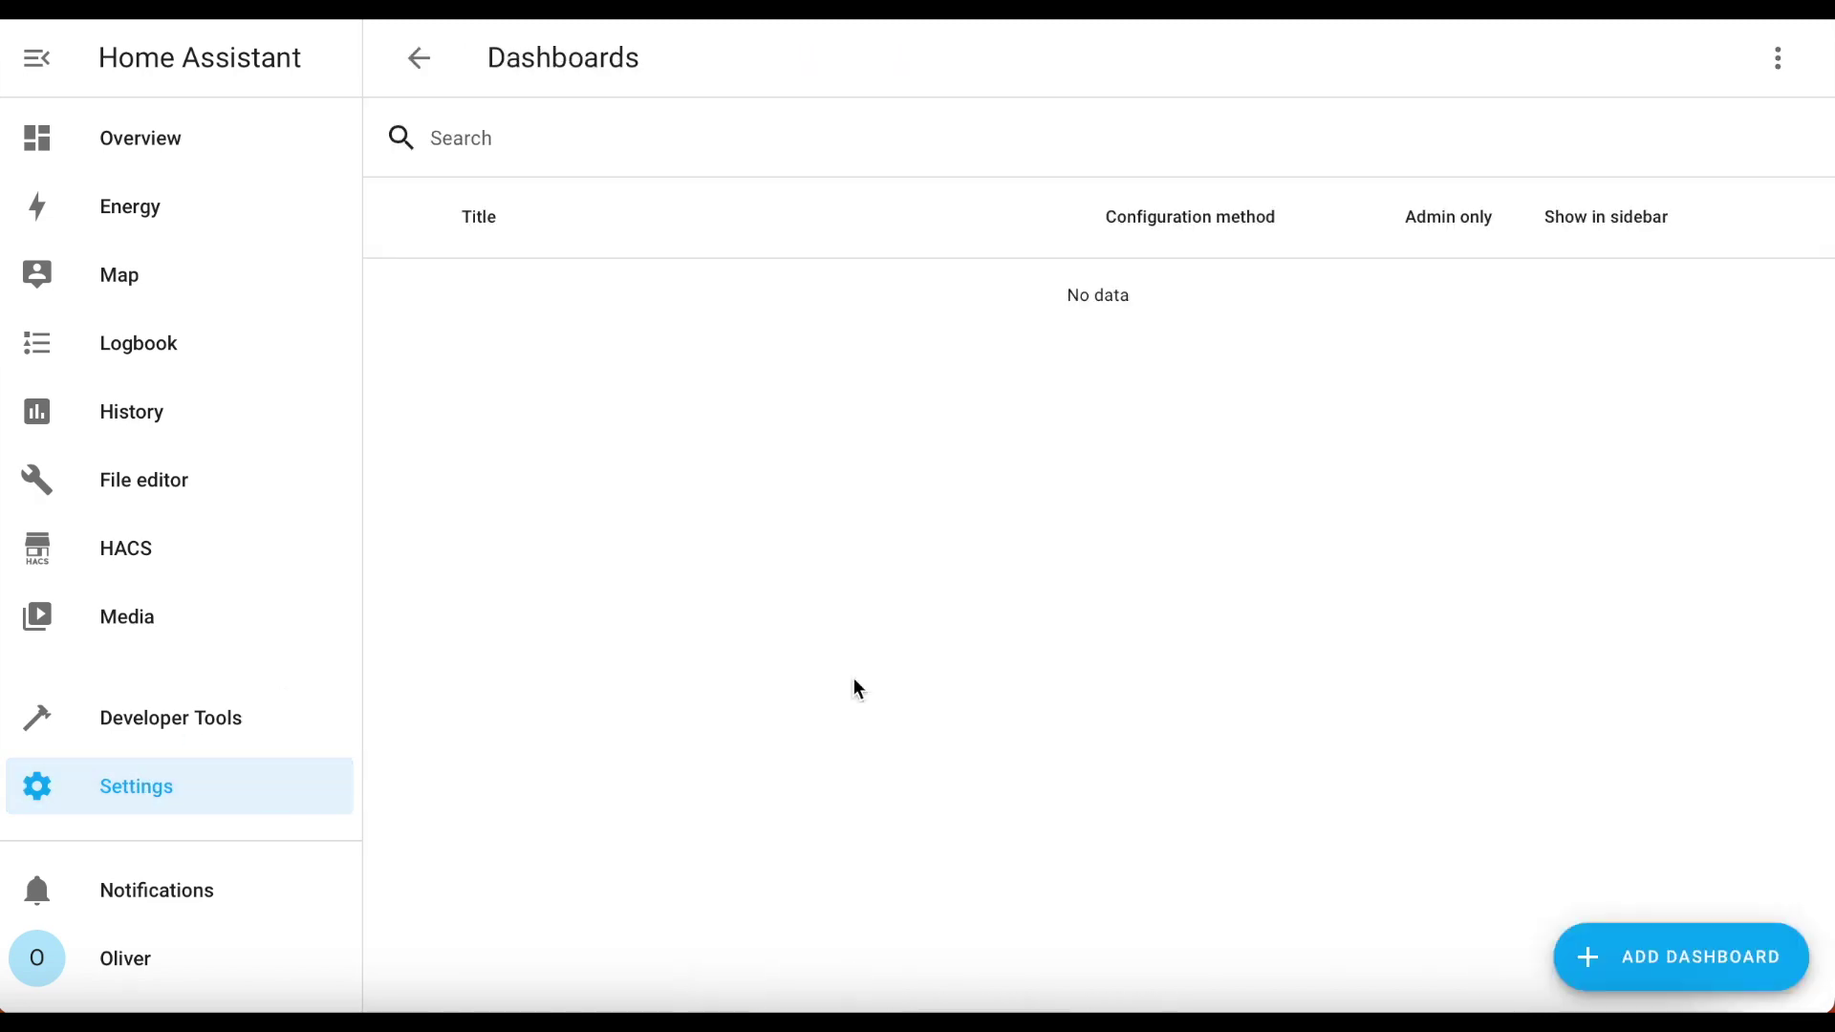
pyautogui.click(469, 384)
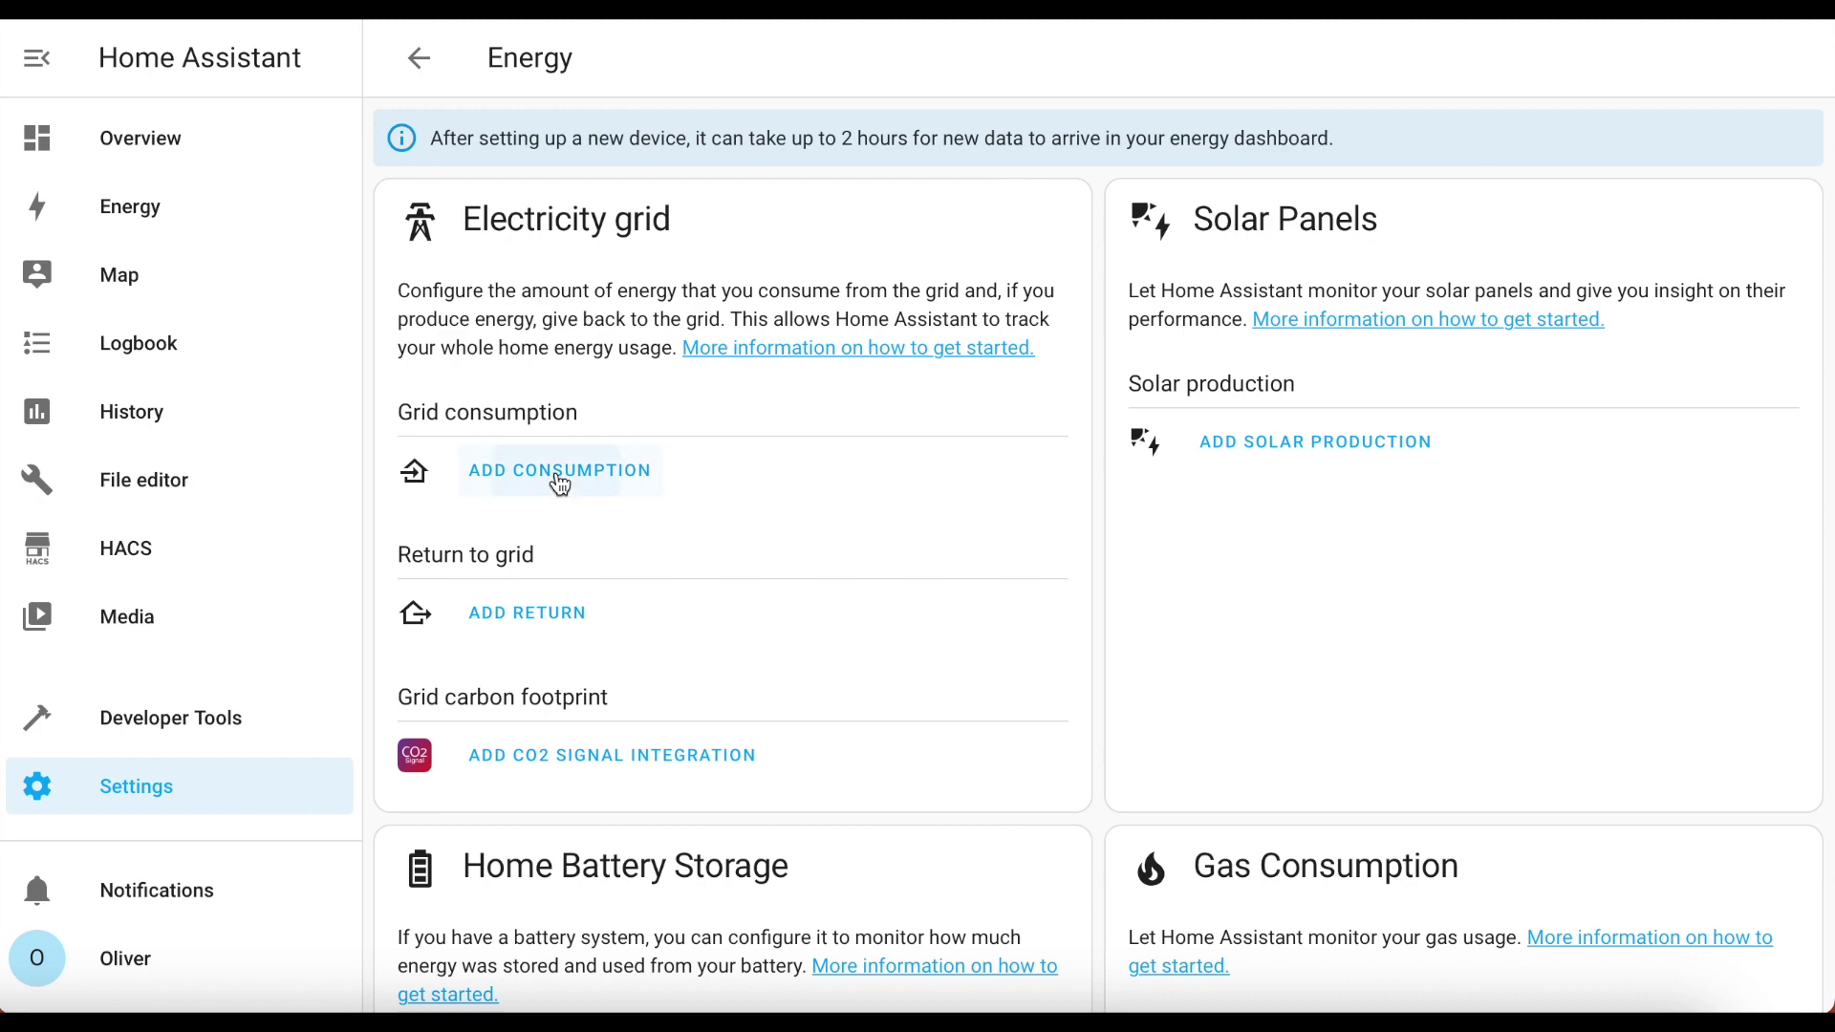
pyautogui.click(561, 478)
pyautogui.click(732, 360)
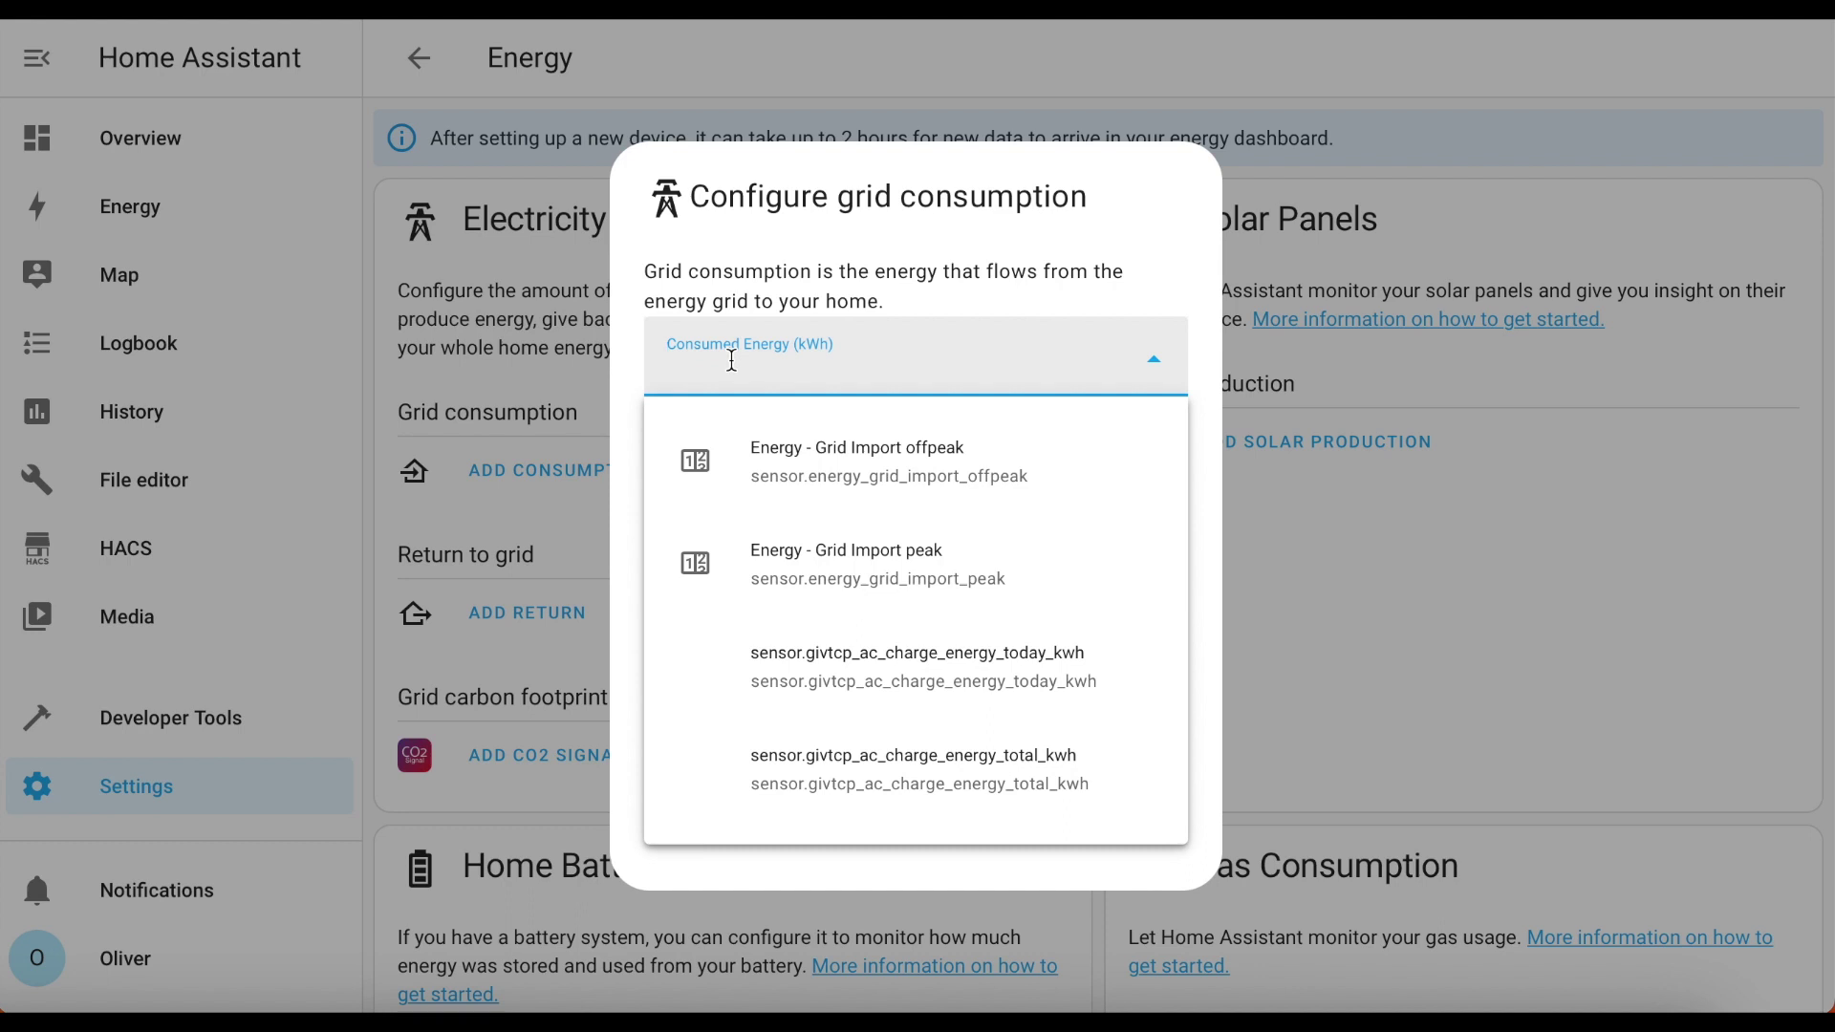
pyautogui.write('peak')
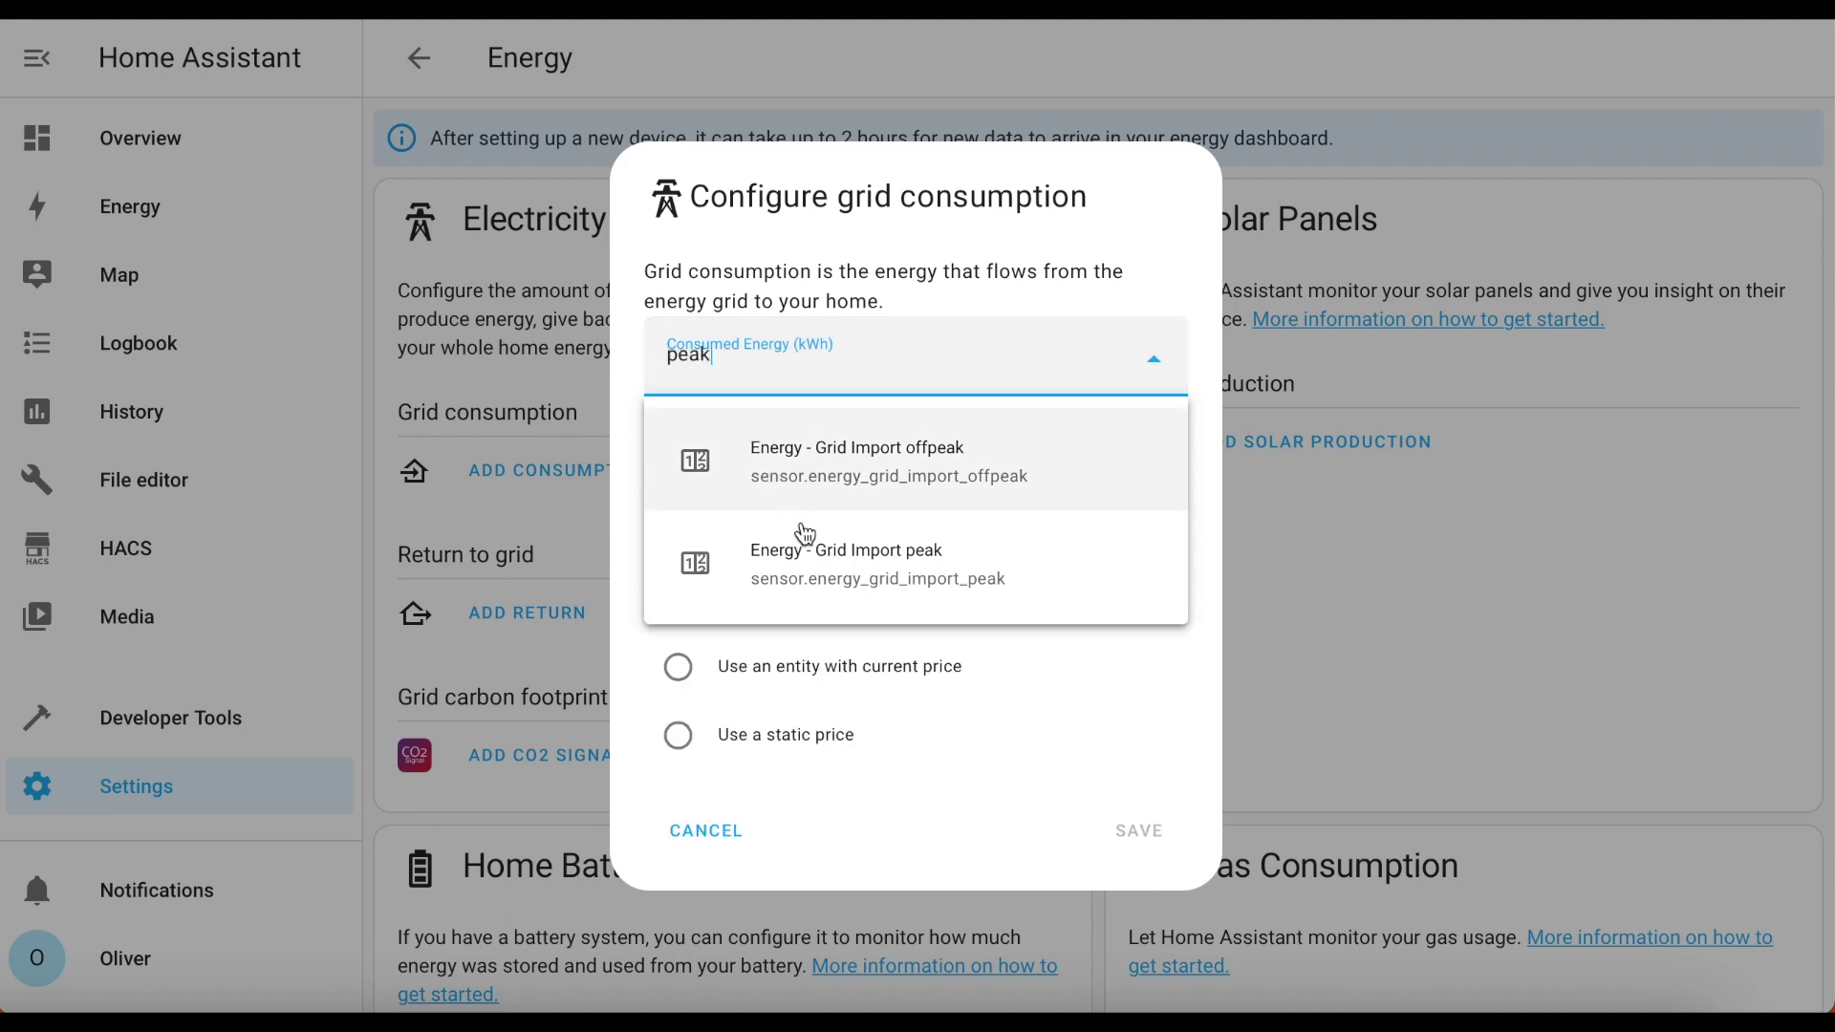
pyautogui.click(907, 579)
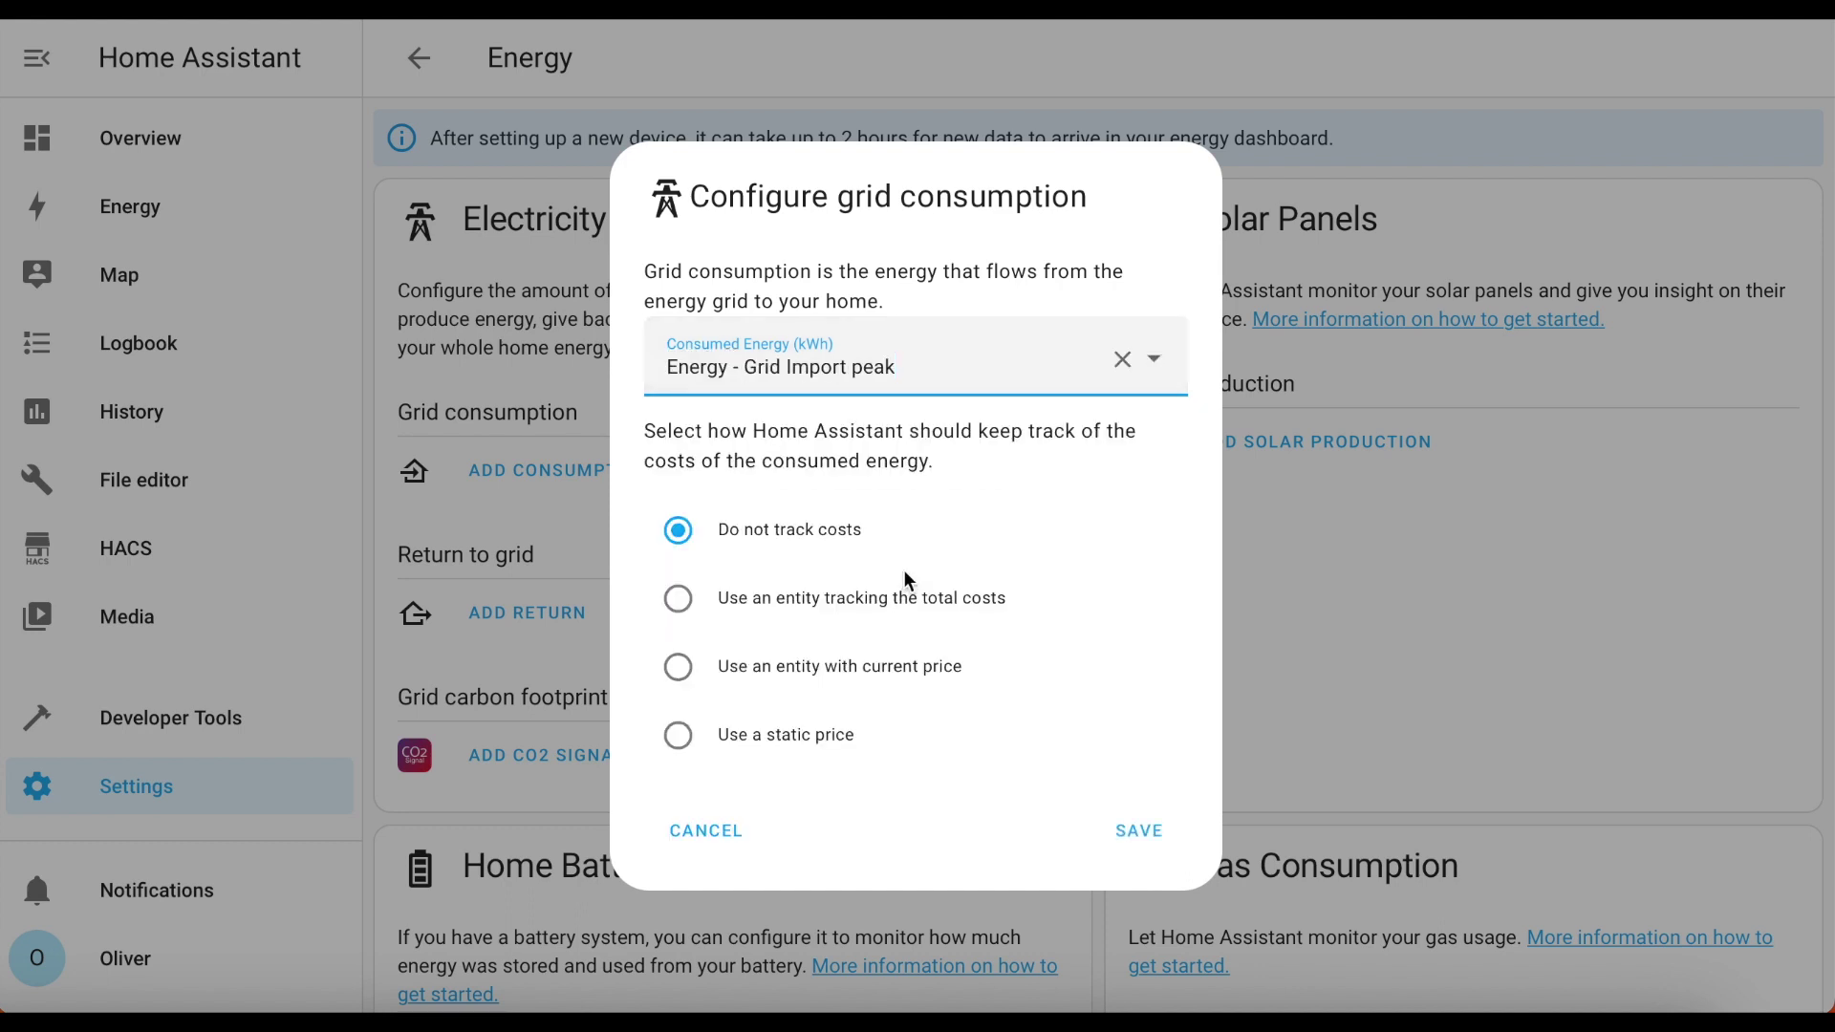
# - Track the peak consumption's costs with a static price of 0.40 GBP/kWh and save the source
pyautogui.click(682, 744)
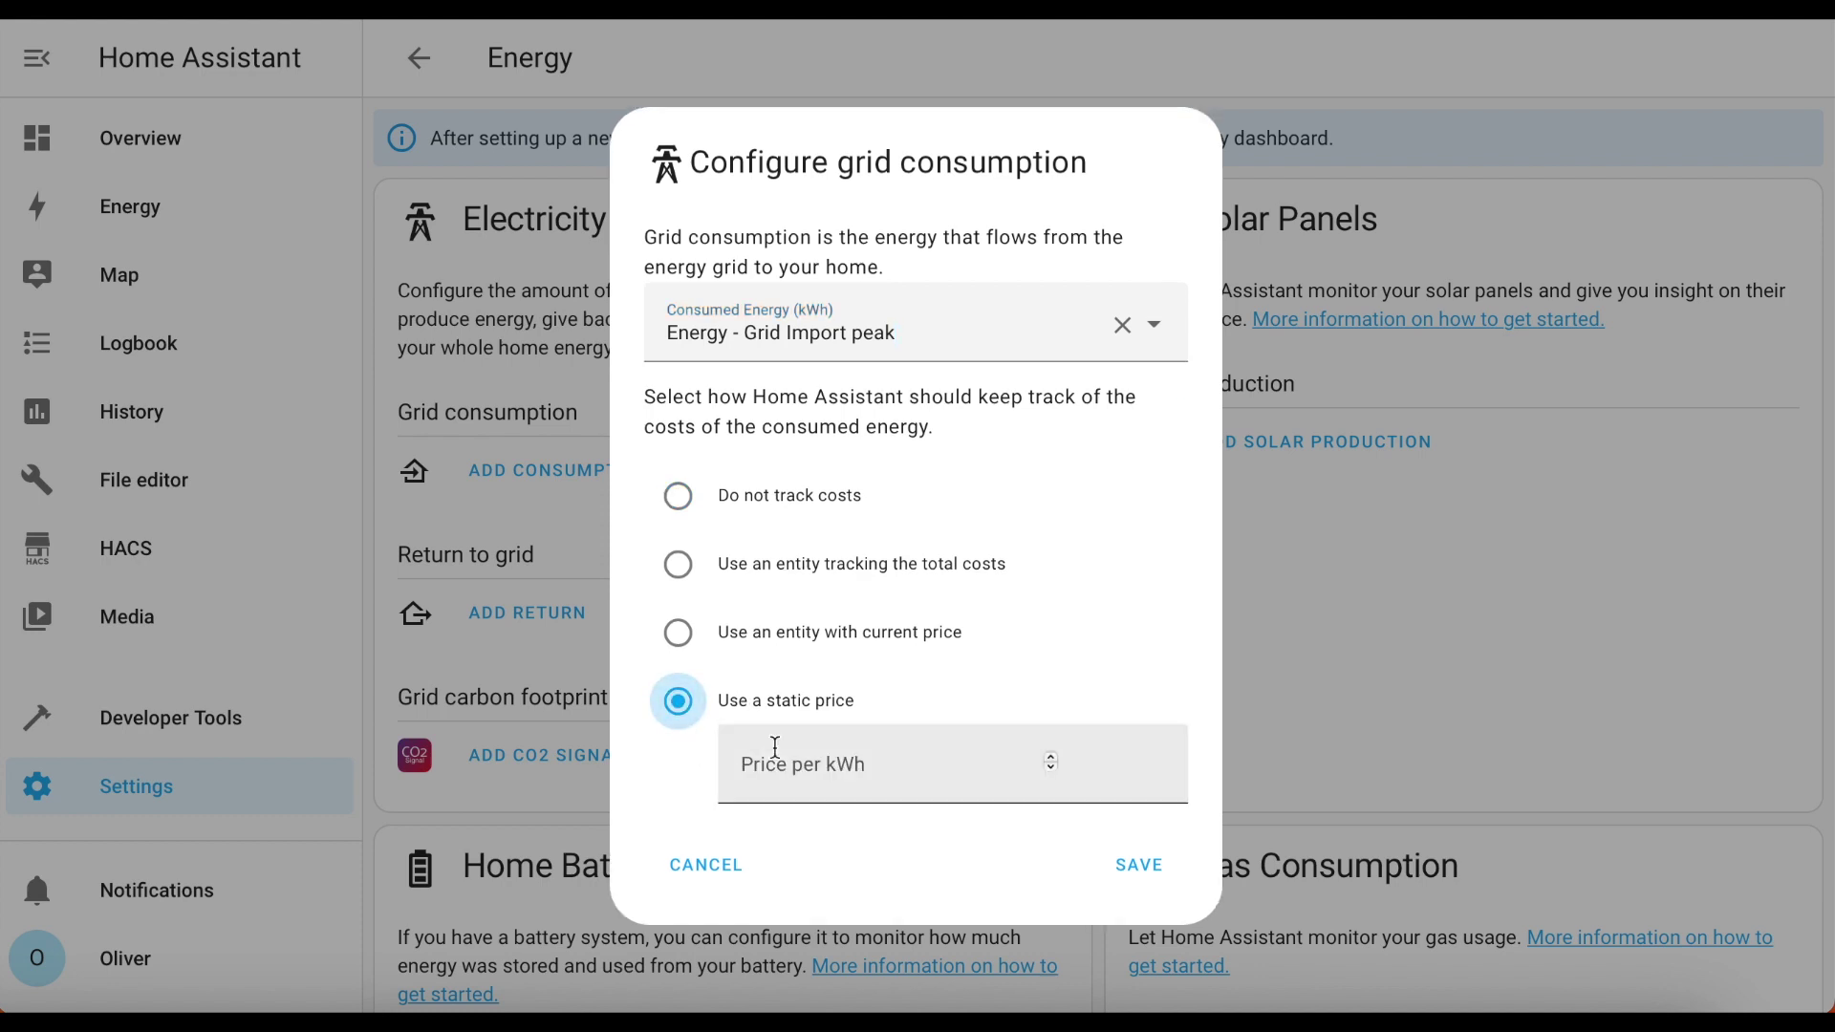
pyautogui.click(834, 765)
pyautogui.write('0.40')
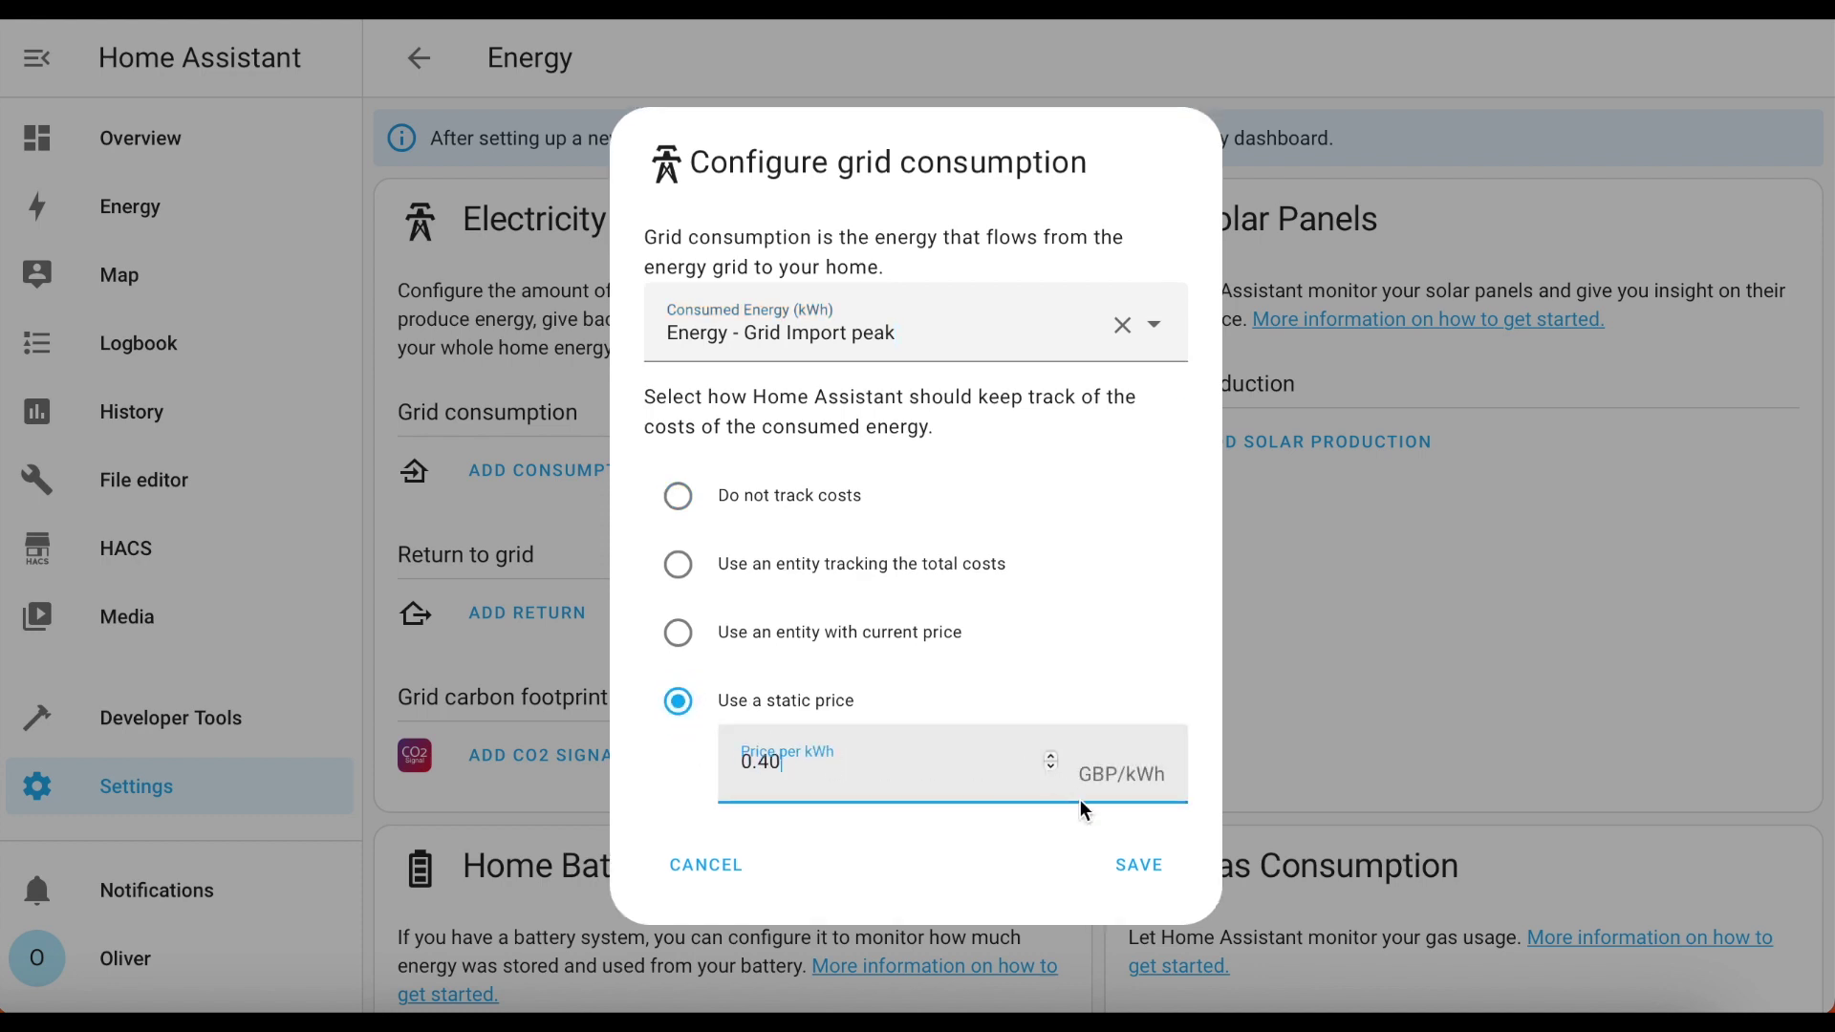
pyautogui.click(1149, 870)
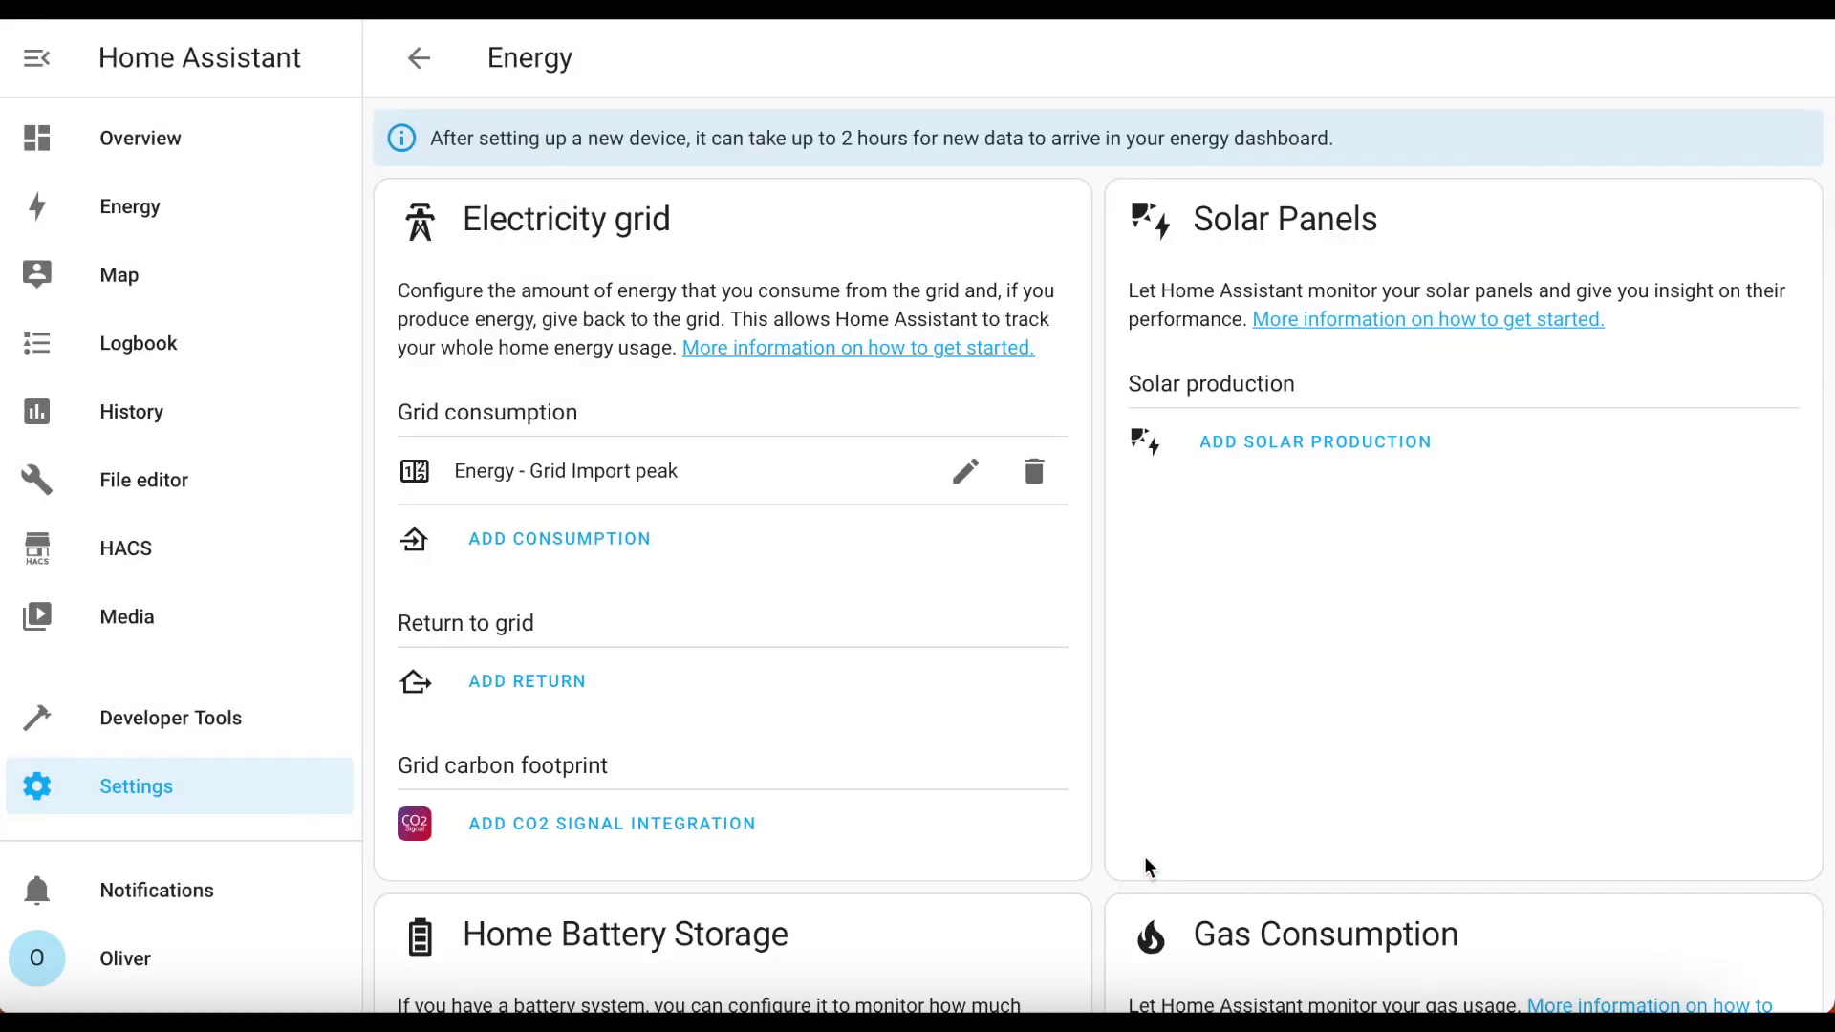
# - Add Energy - Grid Import offpeak as a second grid consumption source with a static price of 0.12 GBP/kWh and save it
pyautogui.click(602, 556)
pyautogui.write('offpe')
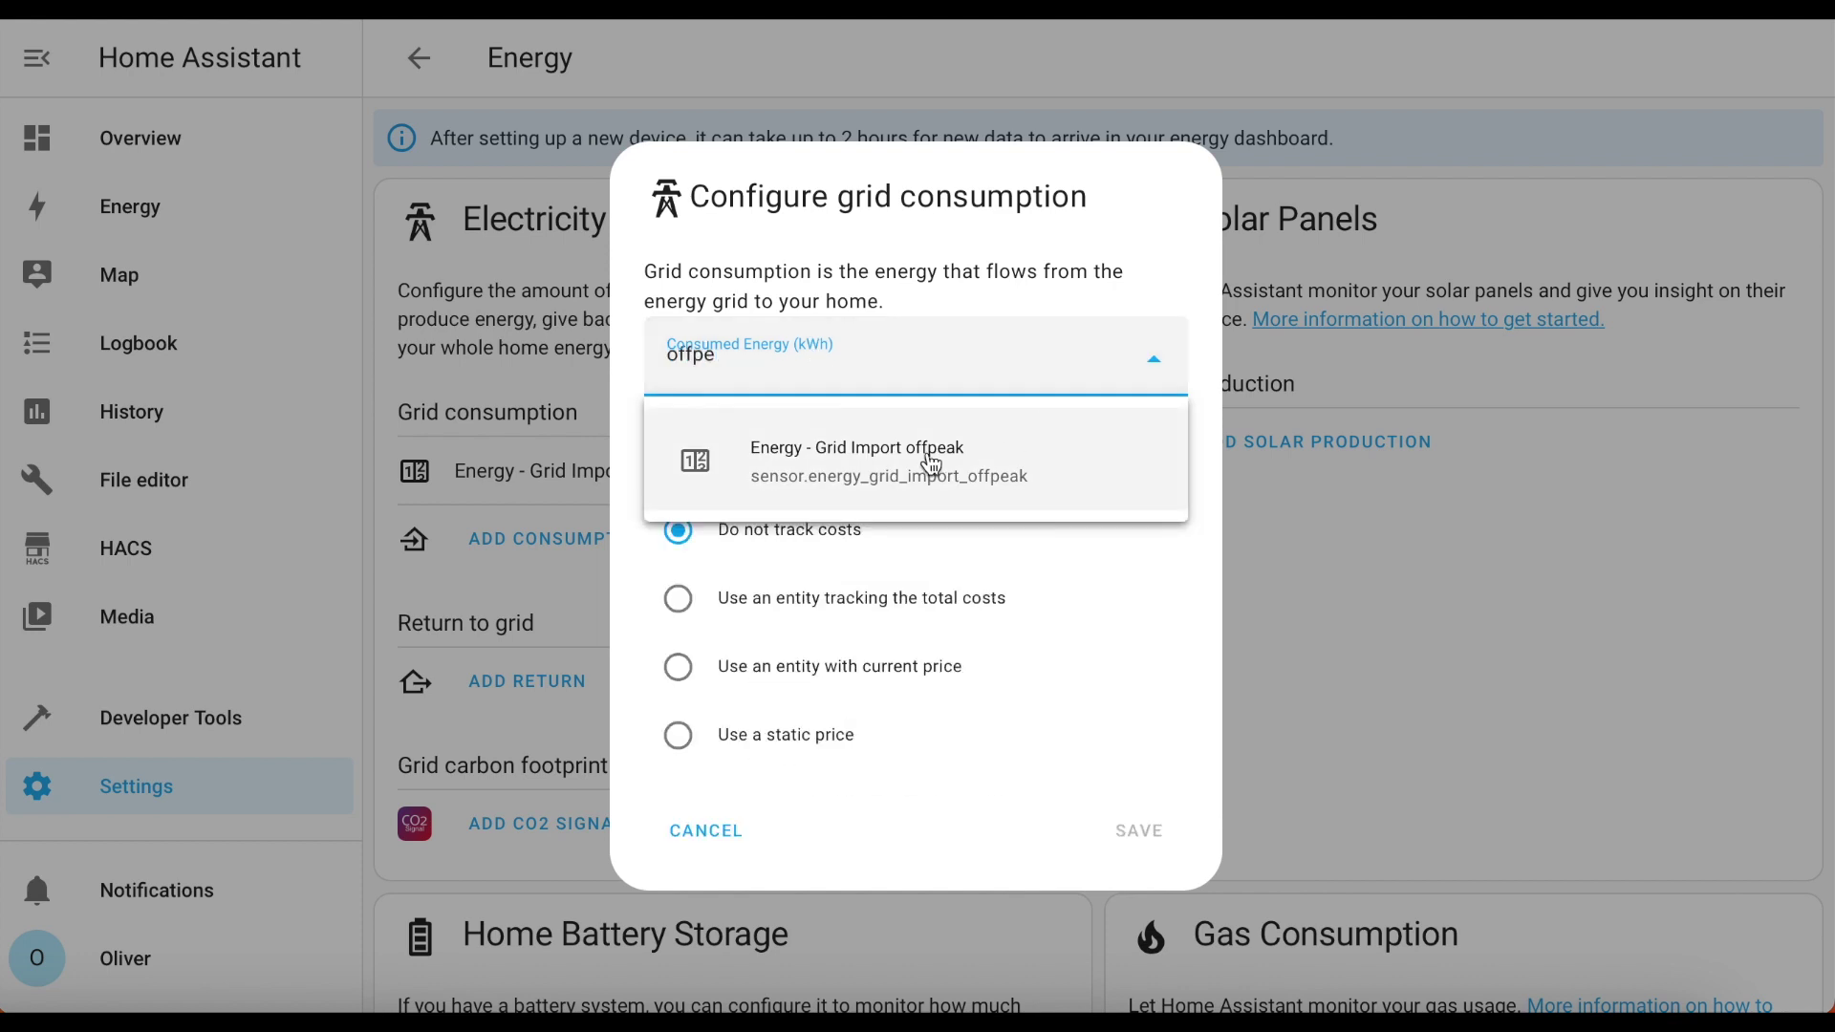
pyautogui.click(930, 461)
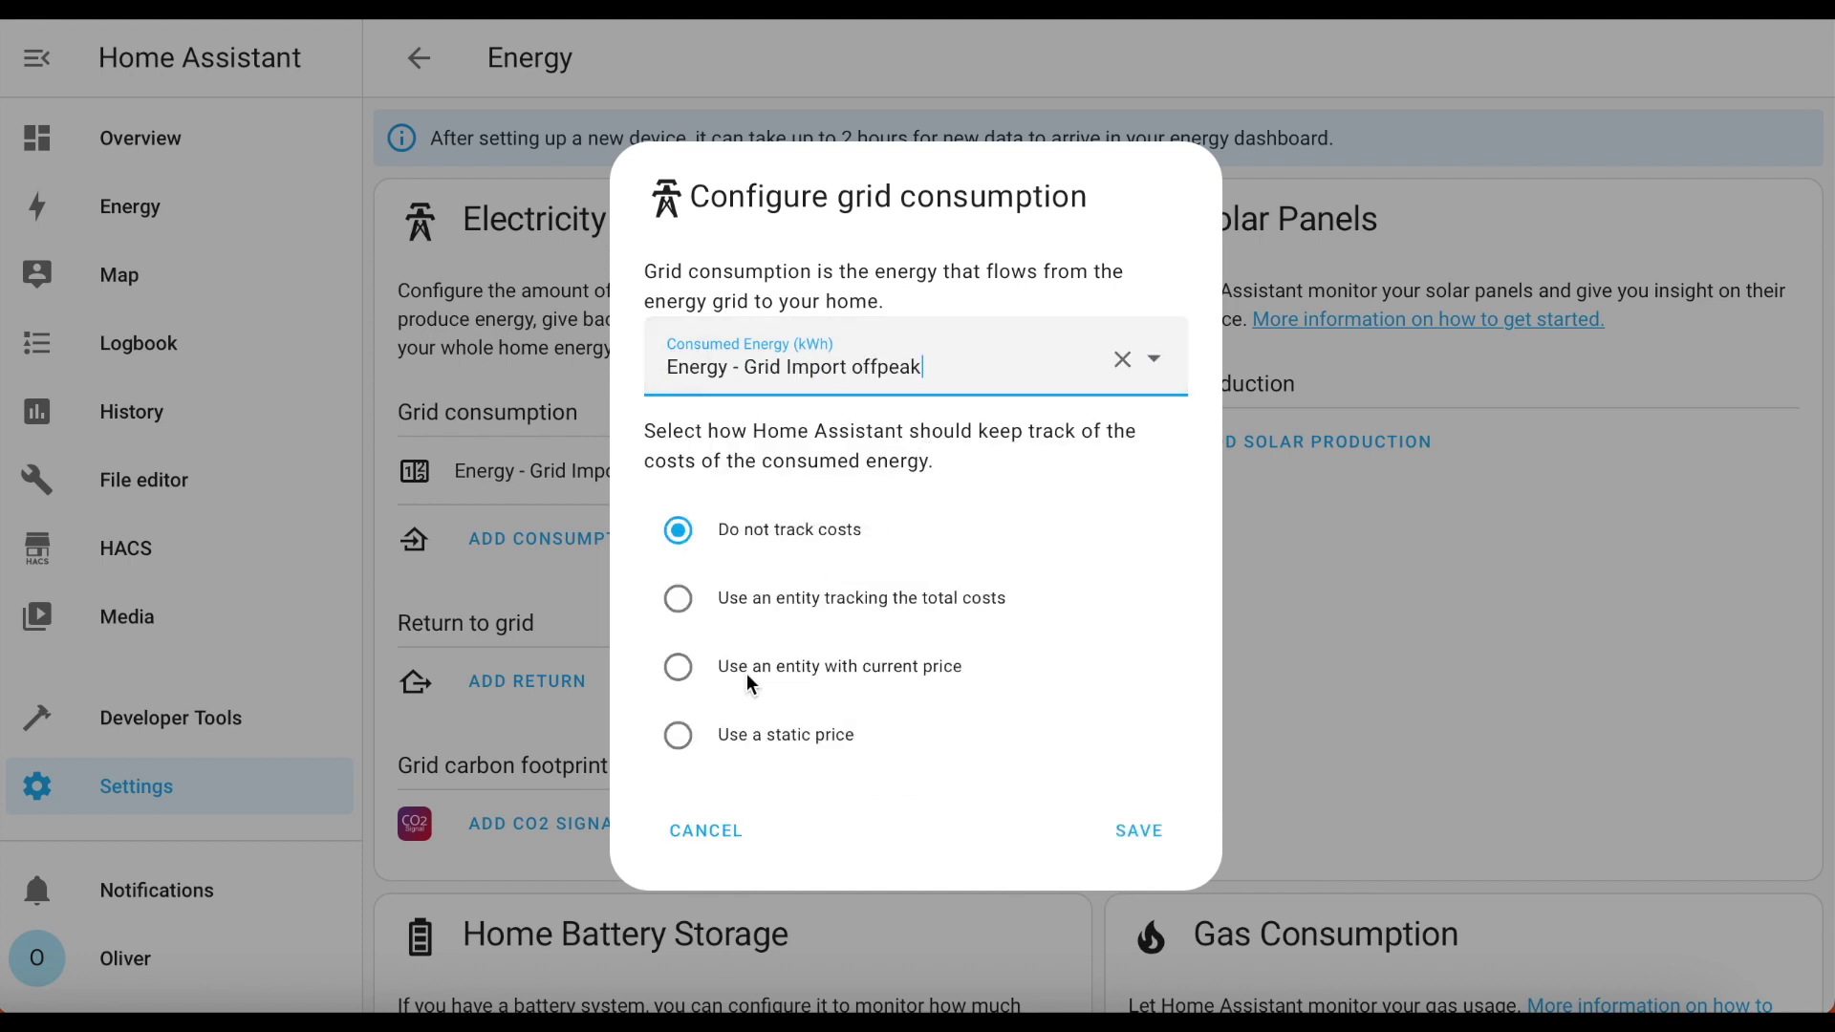
pyautogui.click(679, 734)
pyautogui.click(844, 772)
pyautogui.write('0.12')
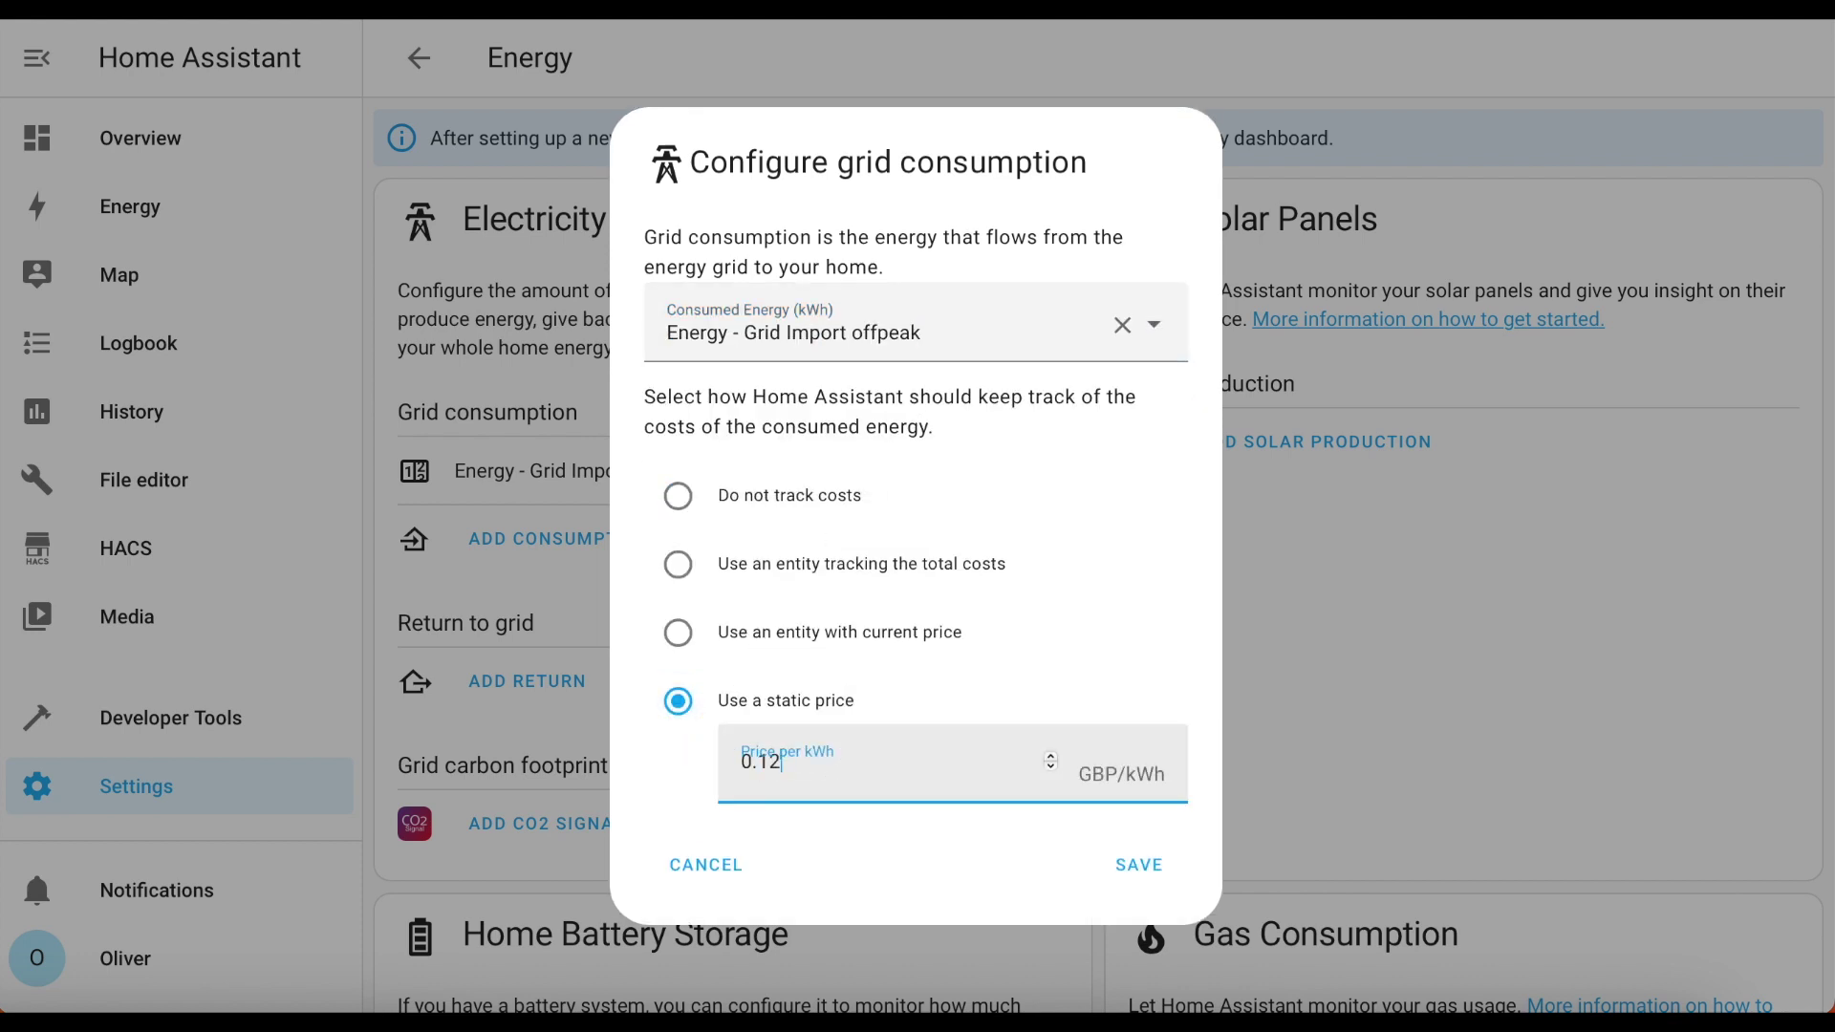
pyautogui.click(1151, 867)
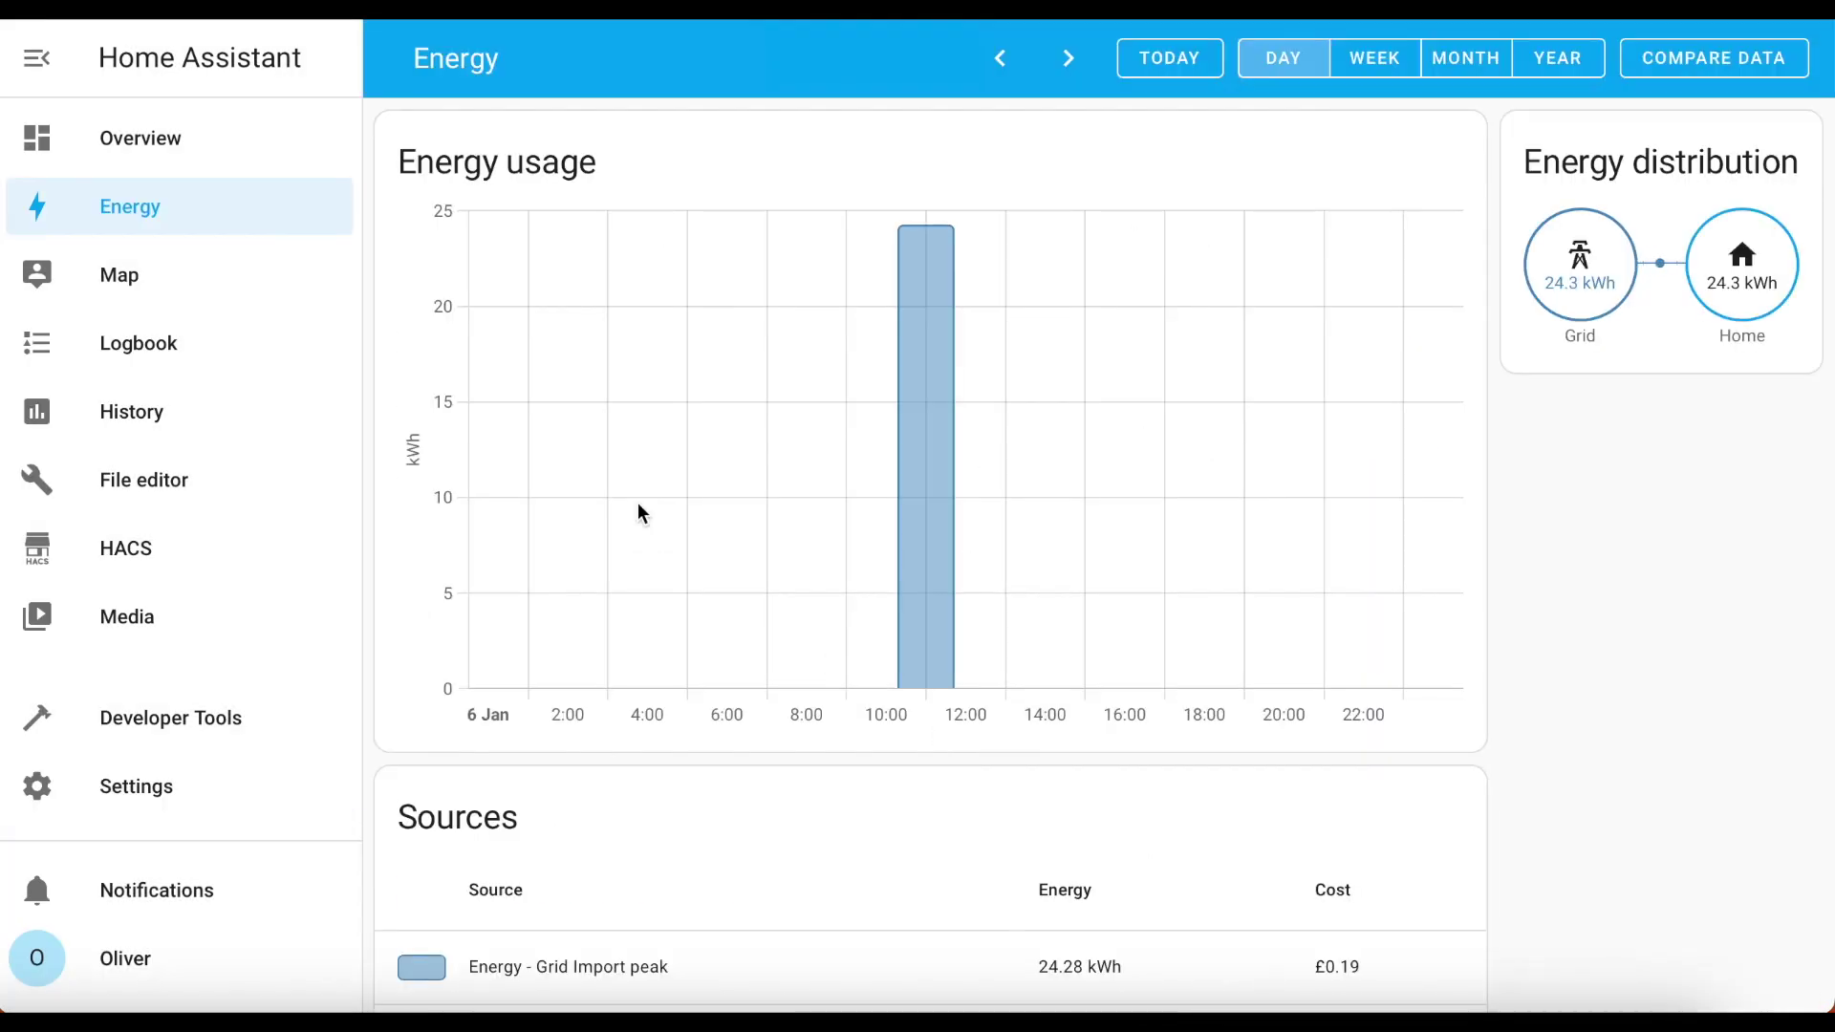
# - Examine the day's usage bar and the cost of Energy - Grid Import peak on the Energy dashboard
pyautogui.moveTo(935, 413)
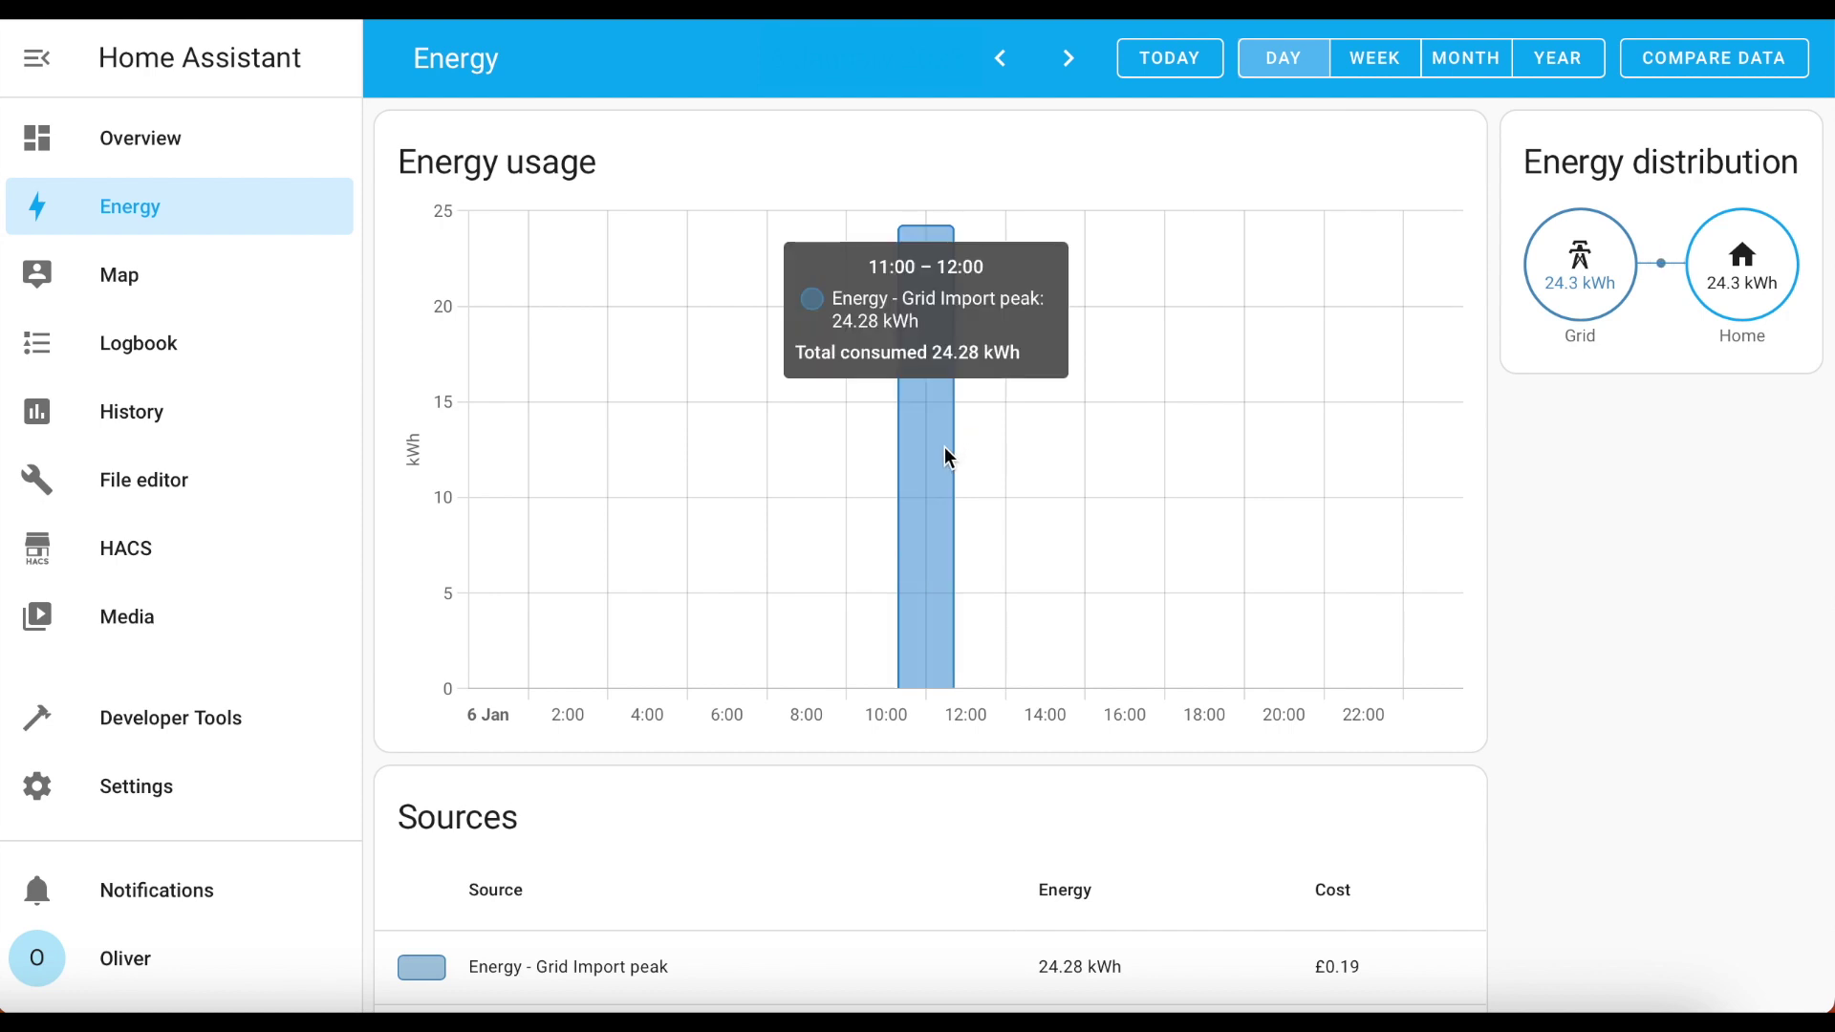
pyautogui.doubleClick(1344, 959)
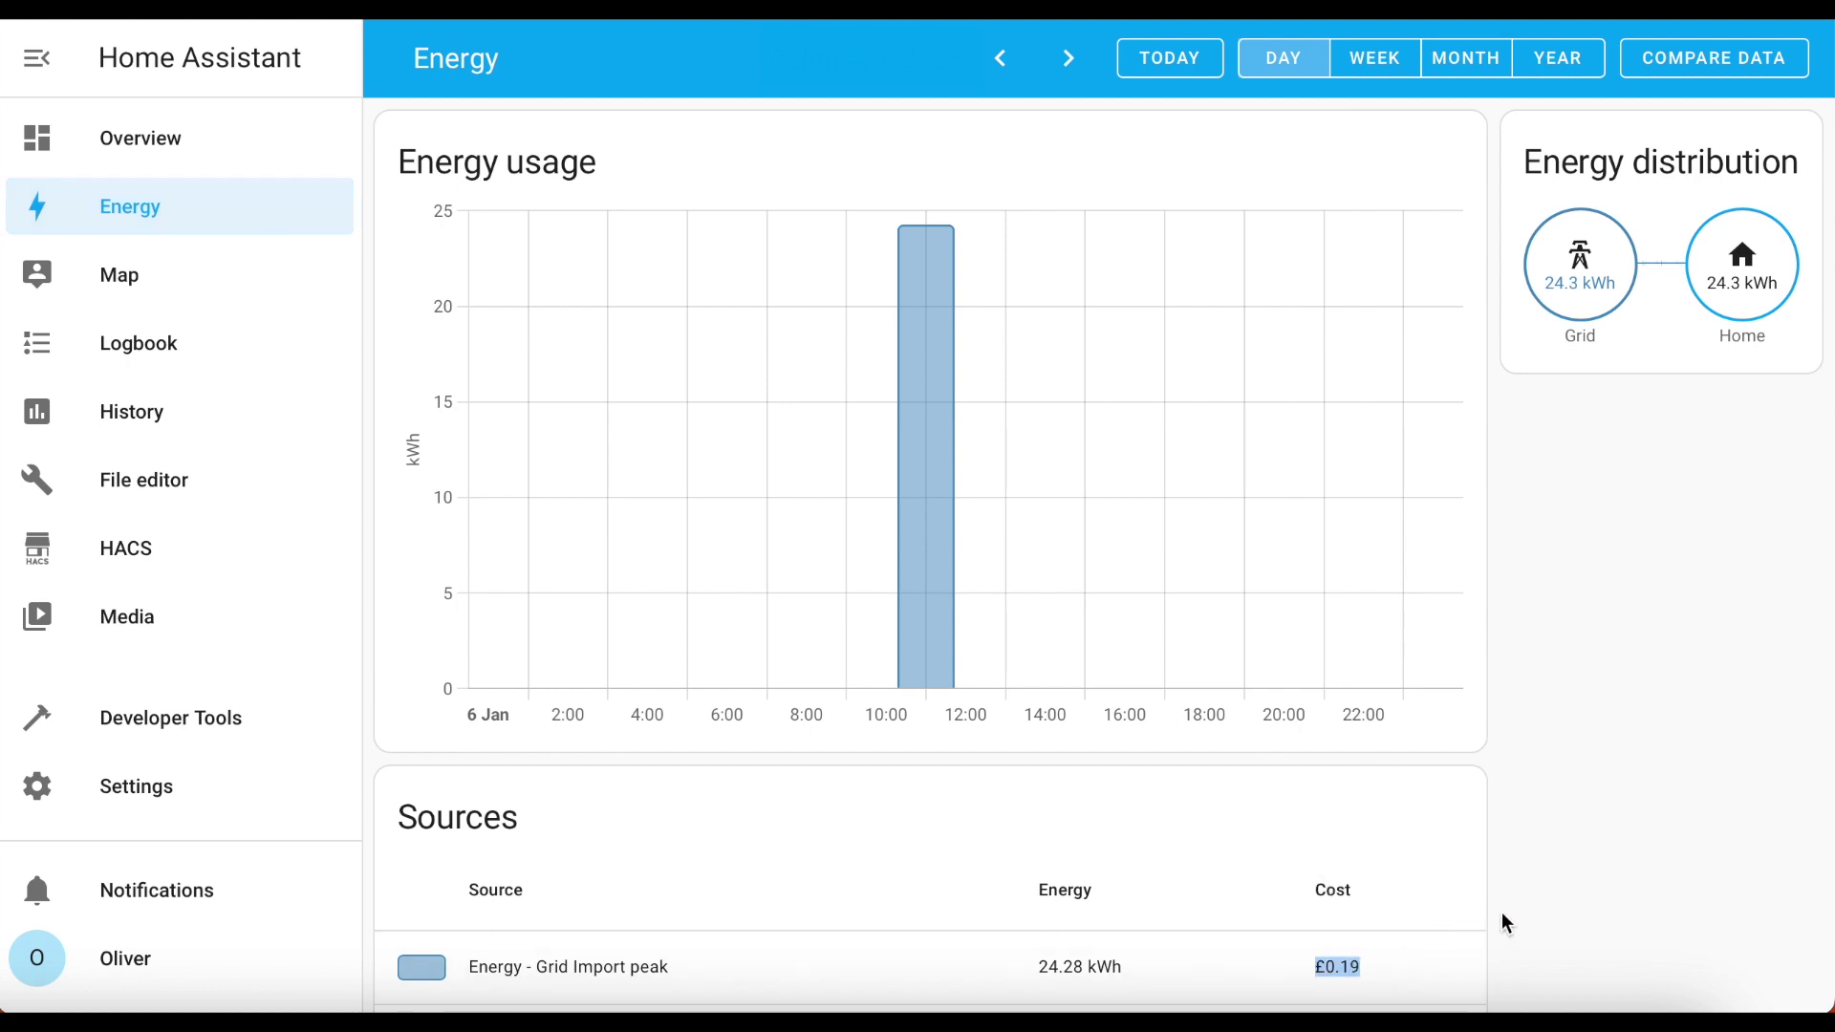